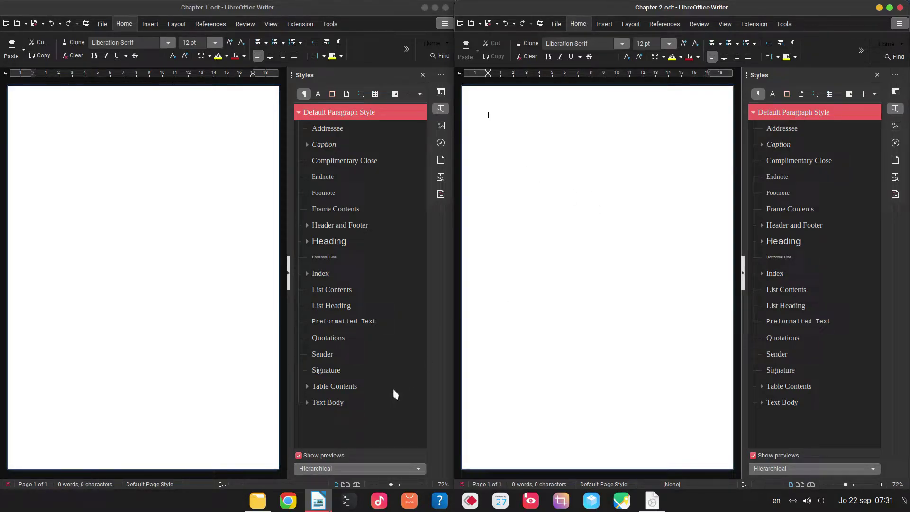
- Check the LibreOffice Master folder against the two open documents, Chapter 1.odt and Chapter 2.odt
{"action": "left_click", "coordinate": [258, 501]}
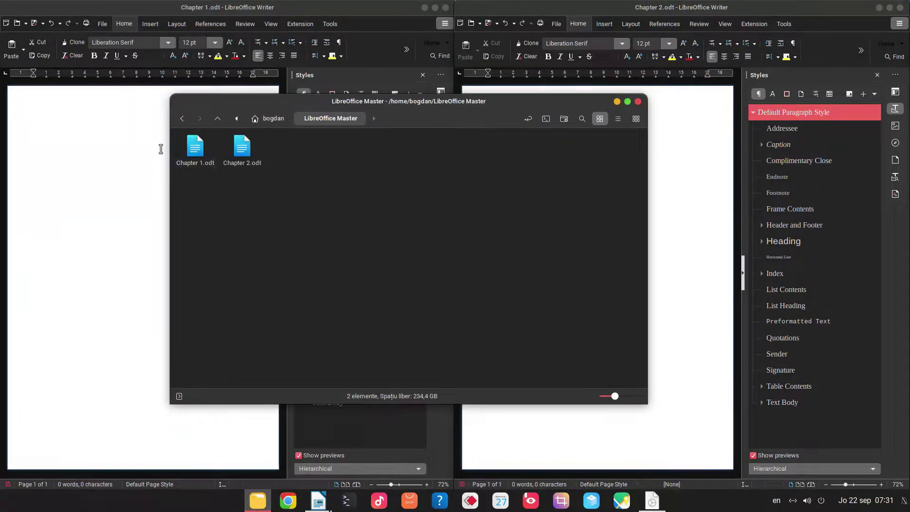
{"action": "left_click", "coordinate": [219, 11]}
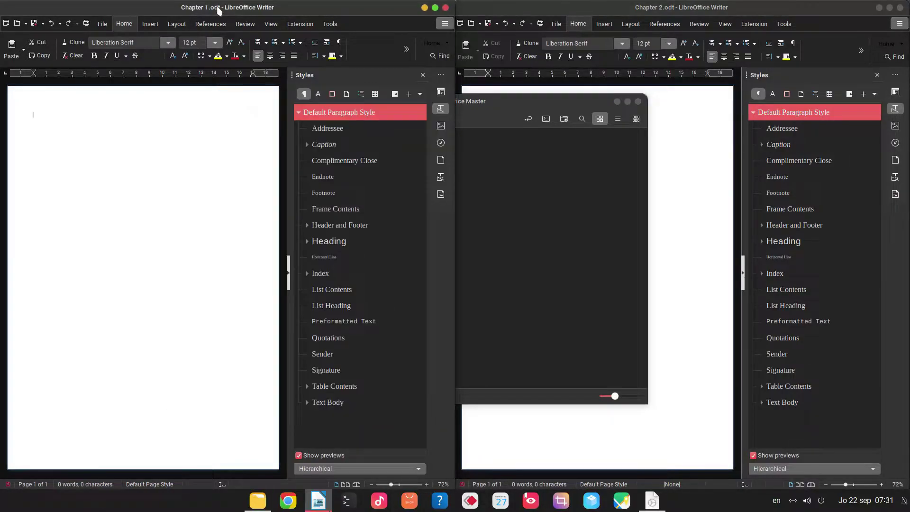
{"action": "left_click", "coordinate": [488, 101]}
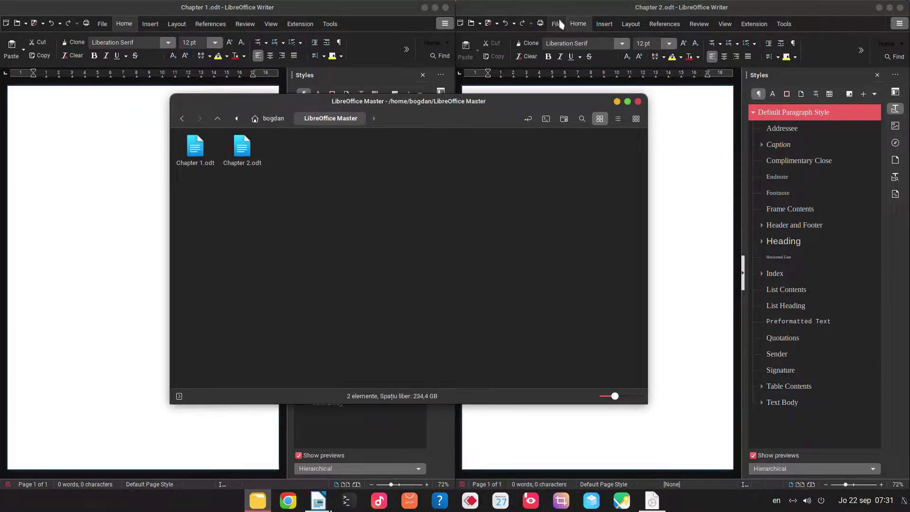
{"action": "left_click", "coordinate": [569, 8]}
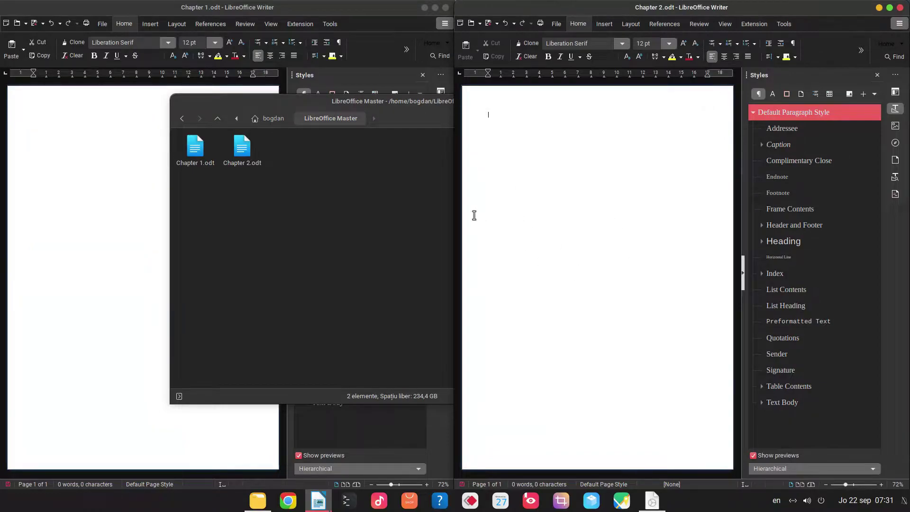
{"action": "left_click", "coordinate": [358, 188]}
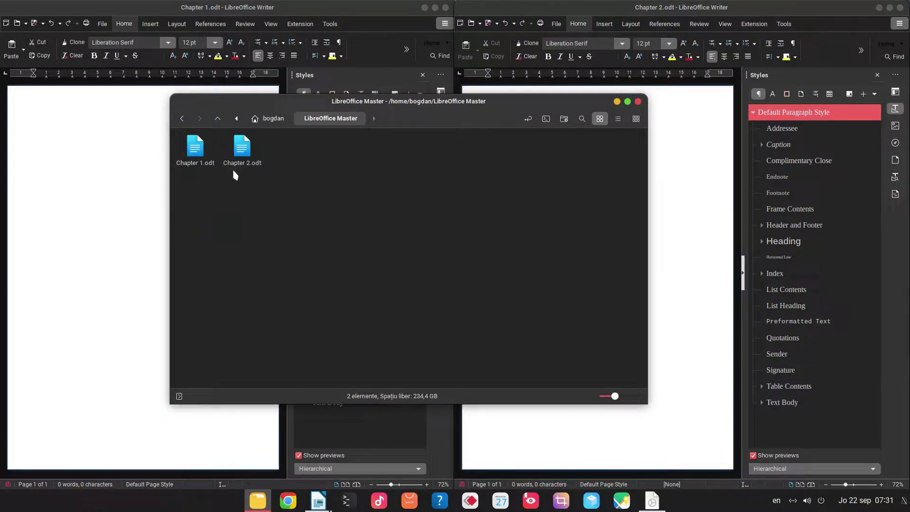
- Maximize the Chapter 1.odt window, enter the line "Everything about New York" and insert the dummy text paragraph below it
{"action": "left_click", "coordinate": [154, 157]}
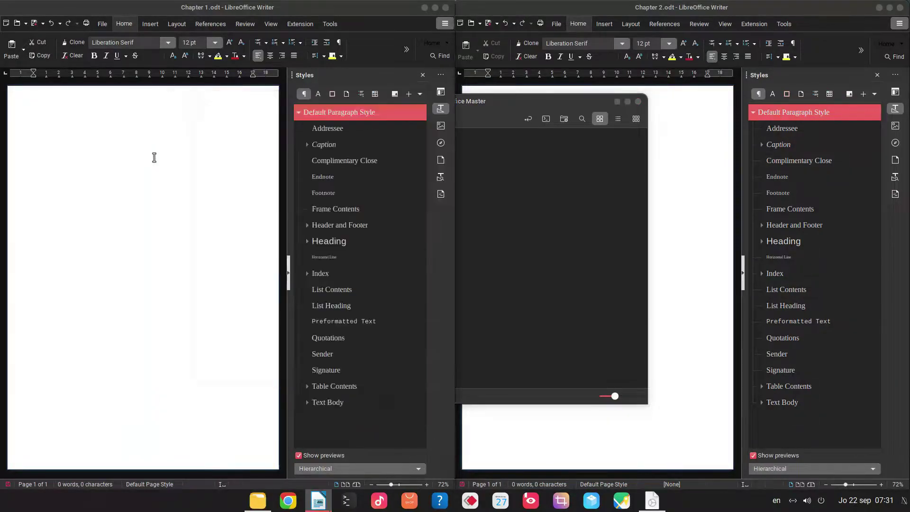
{"action": "double_click", "coordinate": [355, 10]}
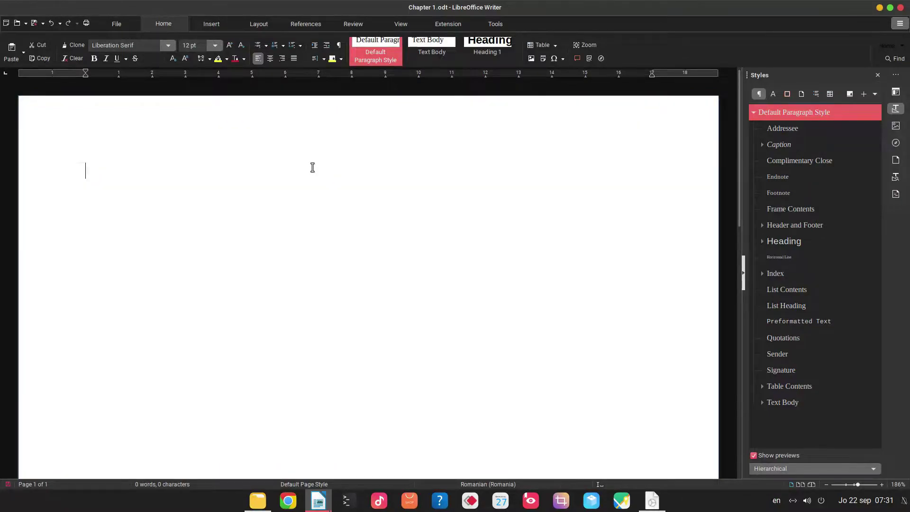
{"action": "type", "text": "Everythi"}
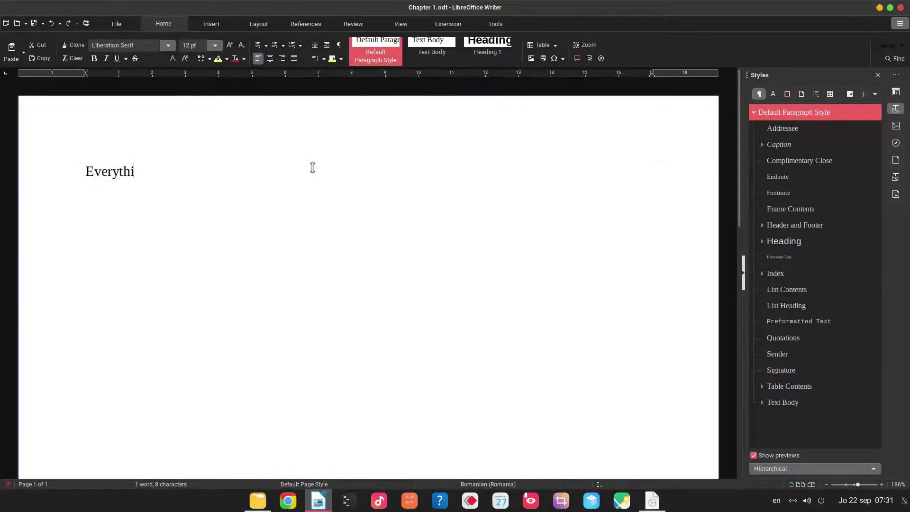
{"action": "type", "text": "ng about "}
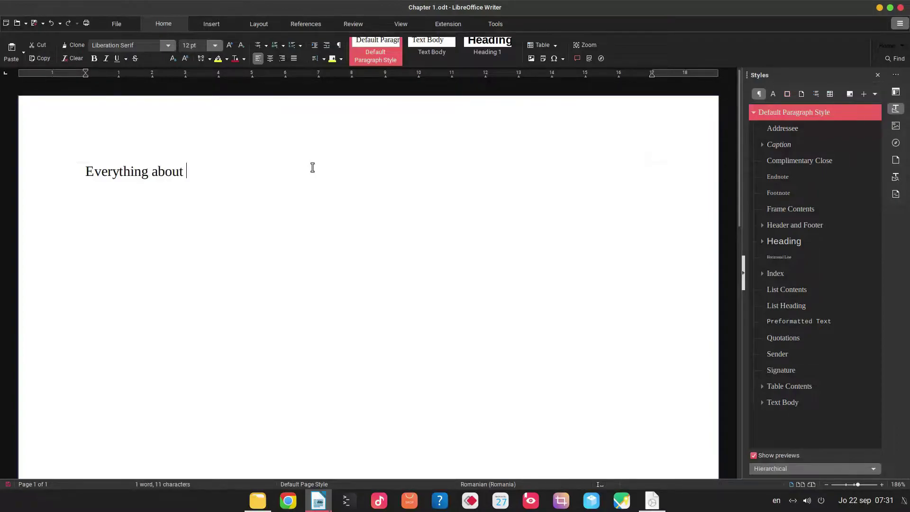
{"action": "type", "text": "New York"}
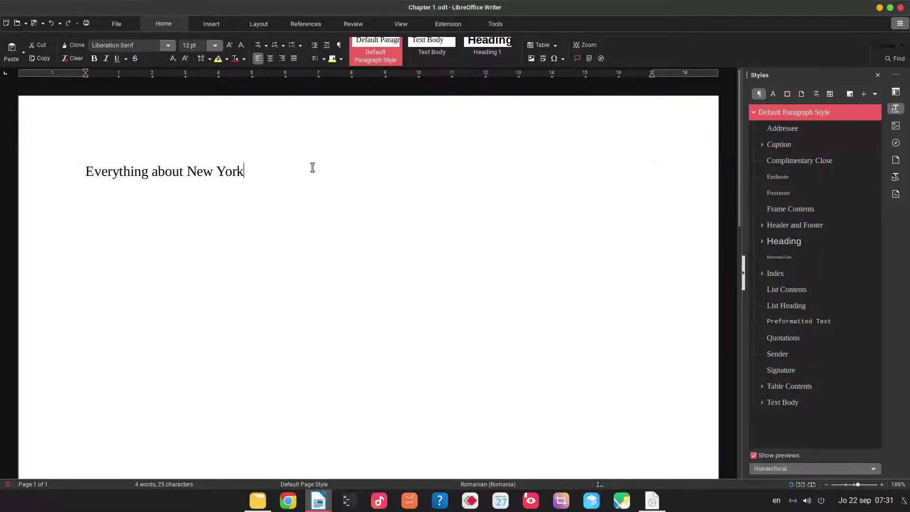
{"action": "type", "text": "dt"}
{"action": "key", "text": "F3"}
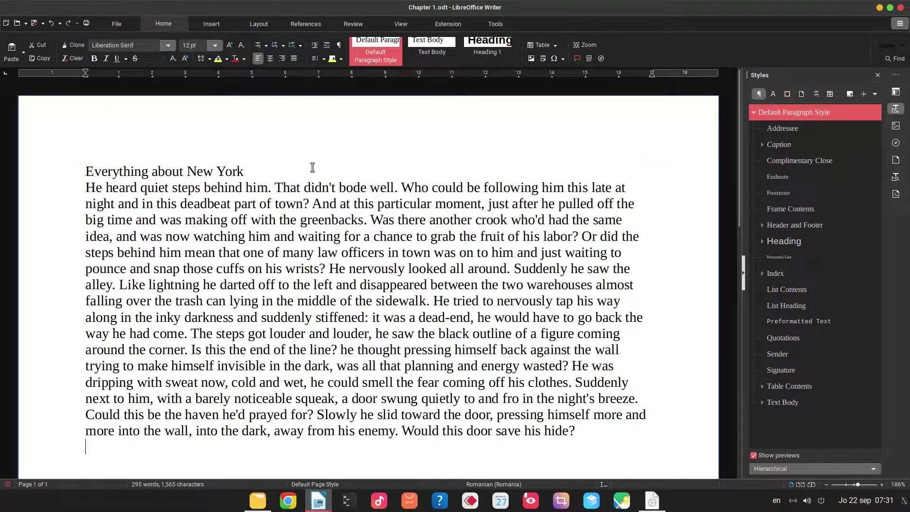
- Add the lines "About the city" and "Population" at the document's end, each followed by a dummy text paragraph
{"action": "type", "text": "About the city"}
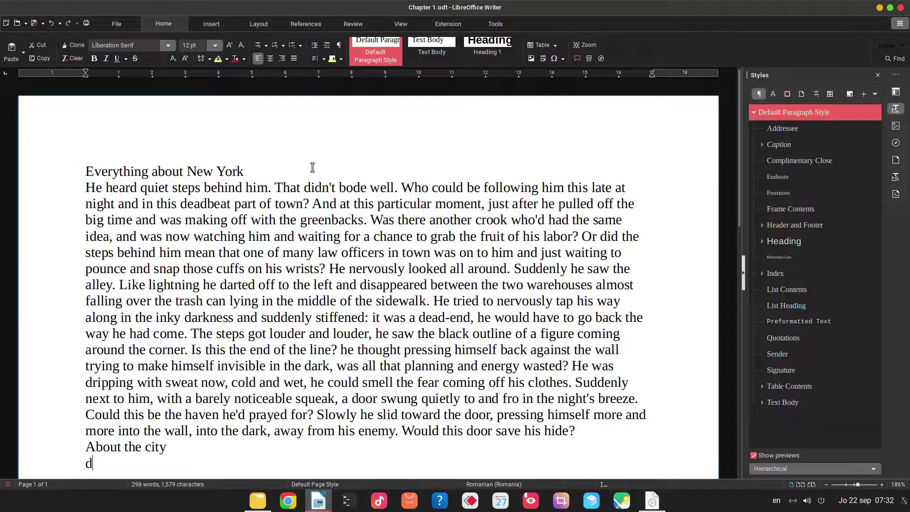
{"action": "key", "text": "F3"}
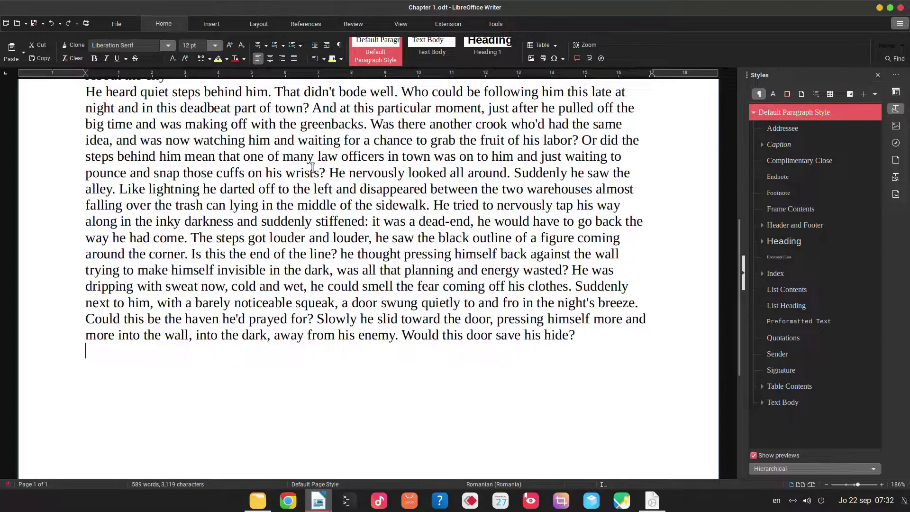
{"action": "type", "text": "Population"}
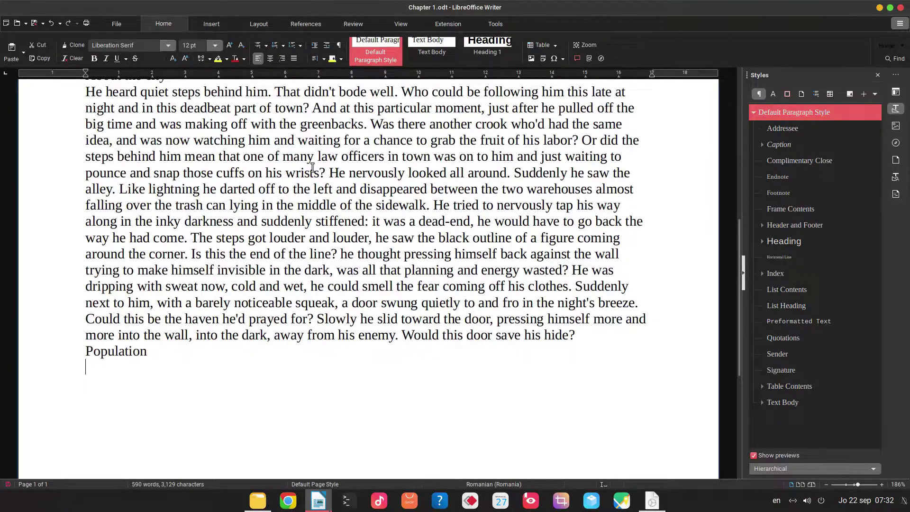
{"action": "type", "text": "dt"}
{"action": "key", "text": "F3"}
- Apply the Heading 1 paragraph style to the "Everything about New York" line
{"action": "scroll", "coordinate": [356, 209], "scroll_direction": "up", "scroll_amount": 10}
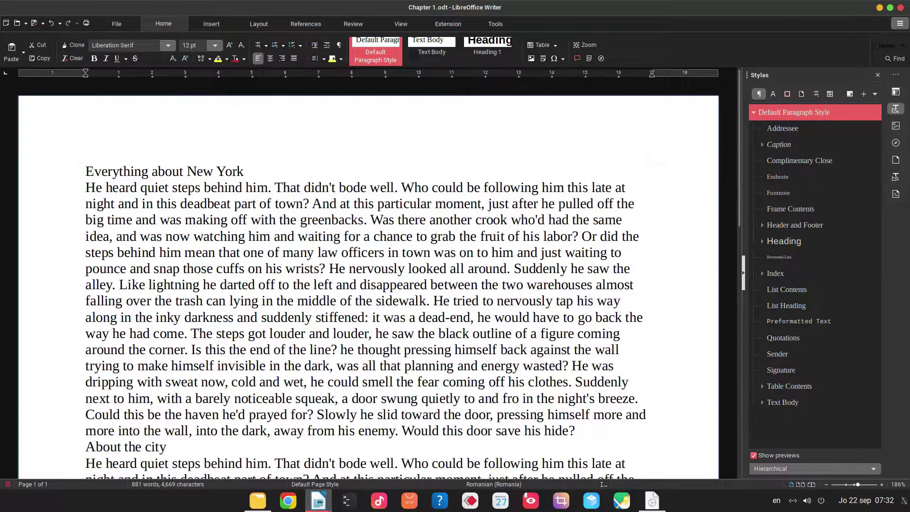
{"action": "left_click", "coordinate": [763, 241]}
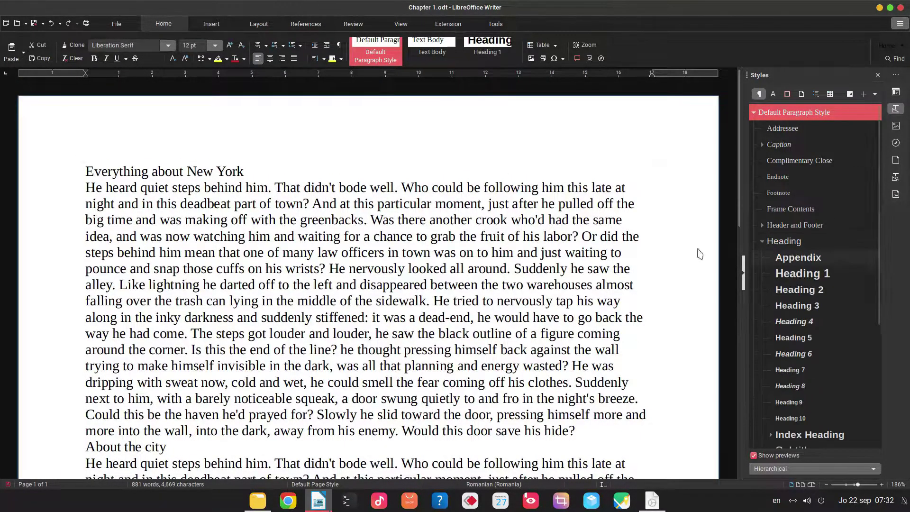
{"action": "left_click", "coordinate": [223, 172]}
{"action": "double_click", "coordinate": [809, 275]}
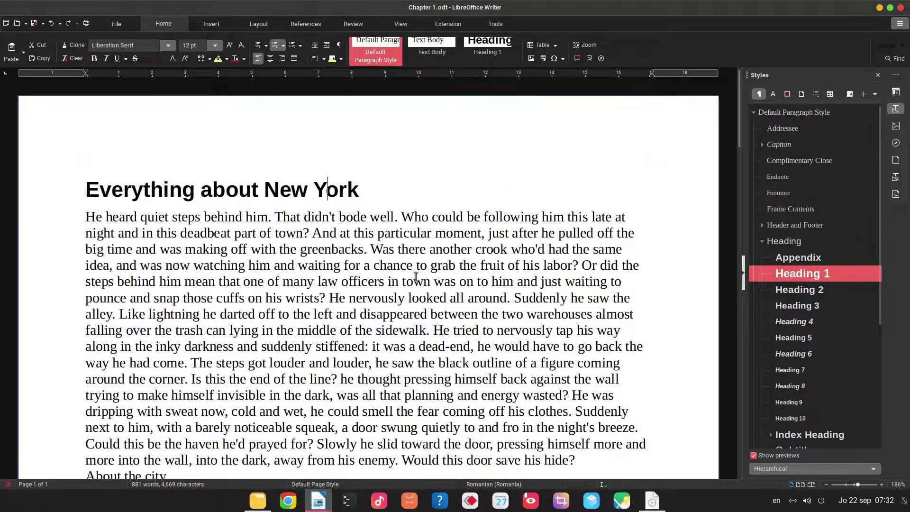
- Apply the Heading 2 paragraph style to the "About the city" and "Population" lines
{"action": "scroll", "coordinate": [216, 151], "scroll_direction": "down", "scroll_amount": 7}
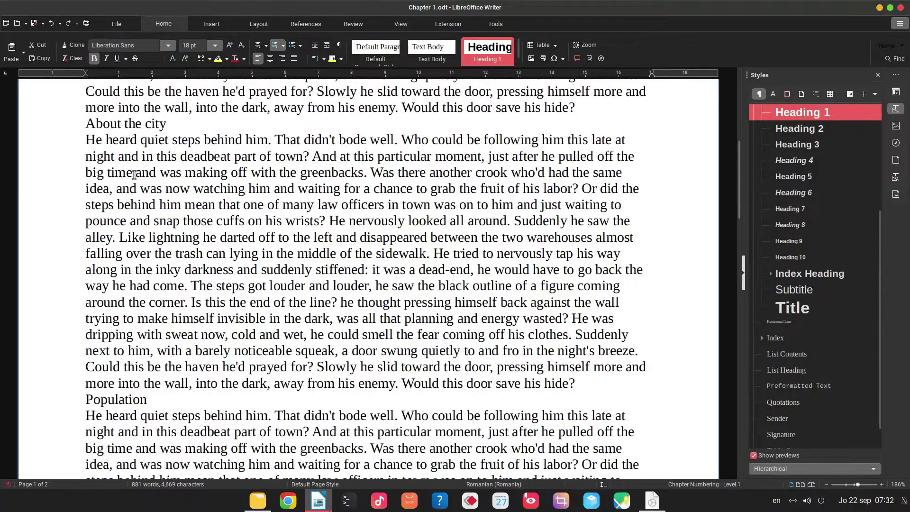
{"action": "left_click", "coordinate": [216, 151]}
{"action": "left_click", "coordinate": [799, 290]}
{"action": "scroll", "coordinate": [274, 239], "scroll_direction": "down", "scroll_amount": 3}
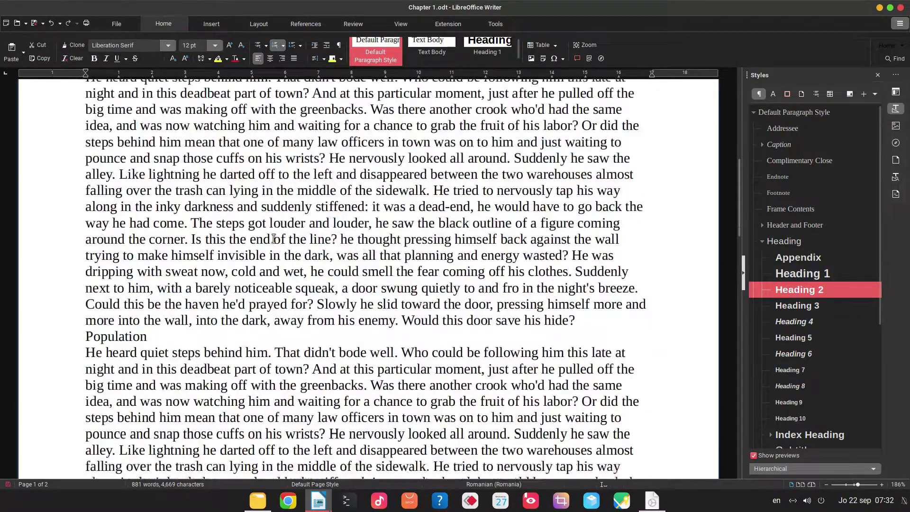
{"action": "scroll", "coordinate": [274, 239], "scroll_direction": "down", "scroll_amount": 3}
{"action": "left_click", "coordinate": [118, 162]}
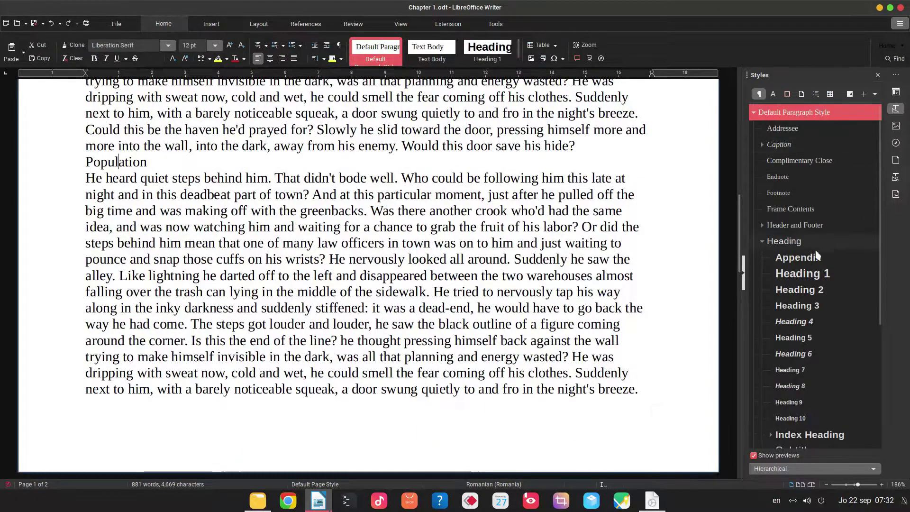
{"action": "double_click", "coordinate": [800, 290]}
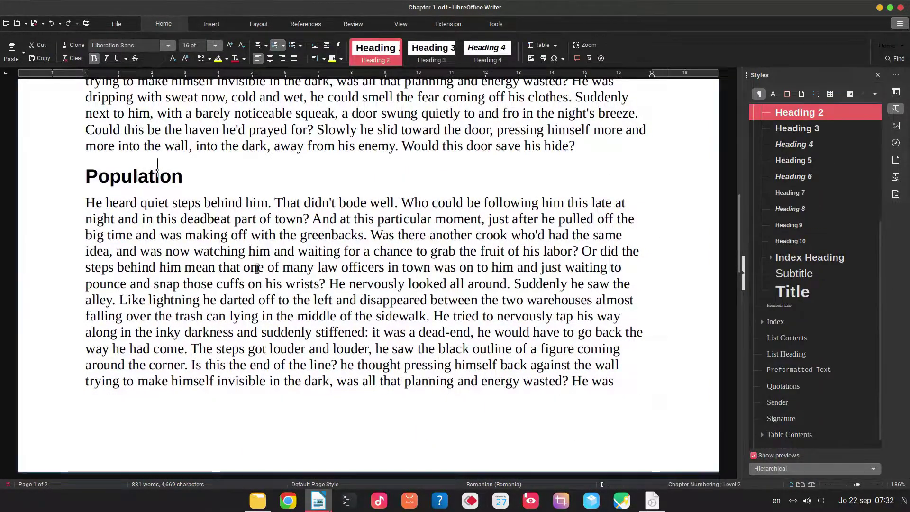
{"action": "scroll", "coordinate": [257, 269], "scroll_direction": "down", "scroll_amount": 5}
{"action": "scroll", "coordinate": [228, 257], "scroll_direction": "up", "scroll_amount": 10}
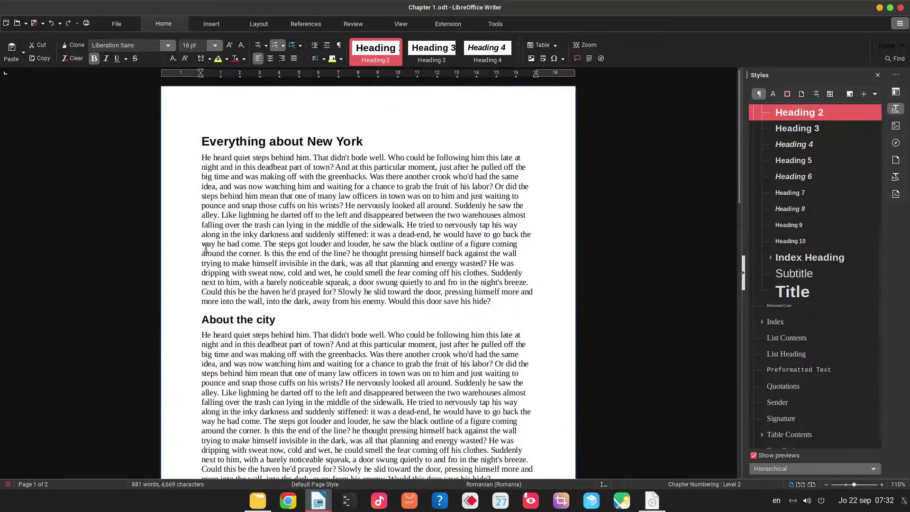
- Edit the Heading 1 paragraph style and set its font color to Dark Purple 2
{"action": "left_click", "coordinate": [396, 179]}
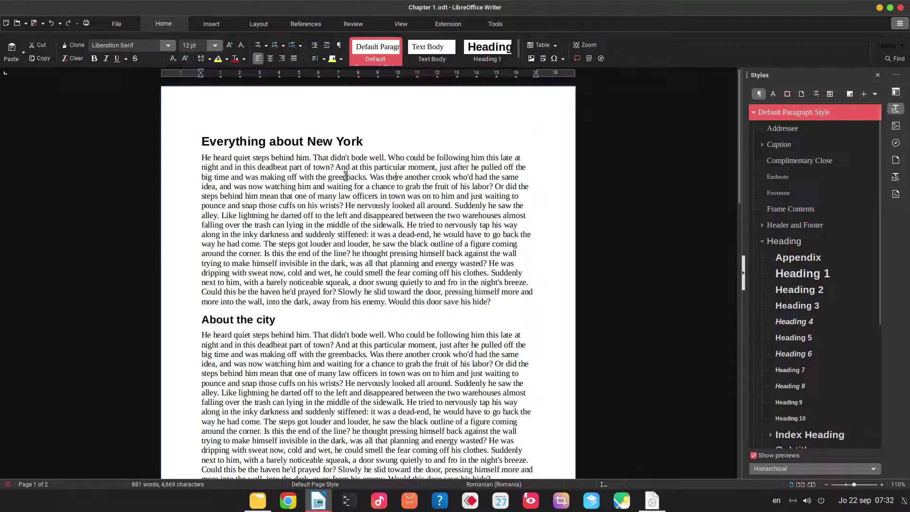
{"action": "left_click", "coordinate": [306, 142]}
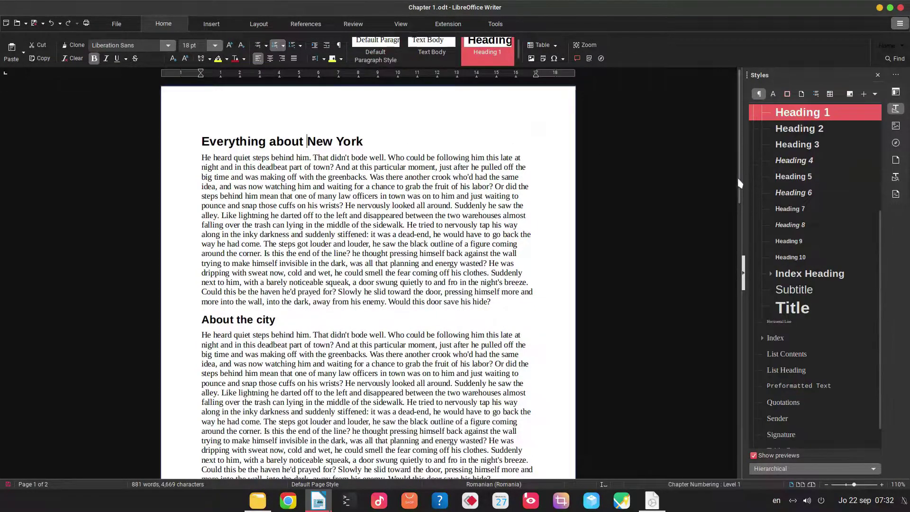
{"action": "scroll", "coordinate": [803, 142], "scroll_direction": "up", "scroll_amount": 1}
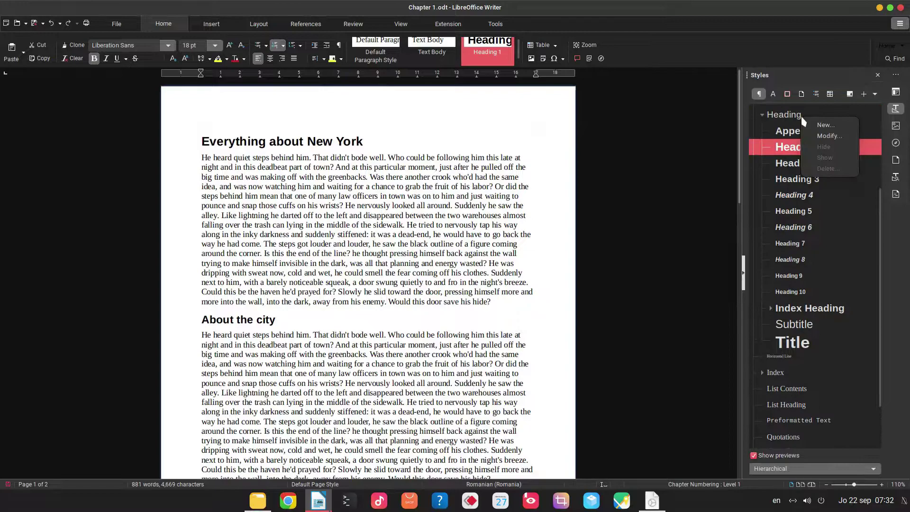
{"action": "double_click", "coordinate": [802, 142]}
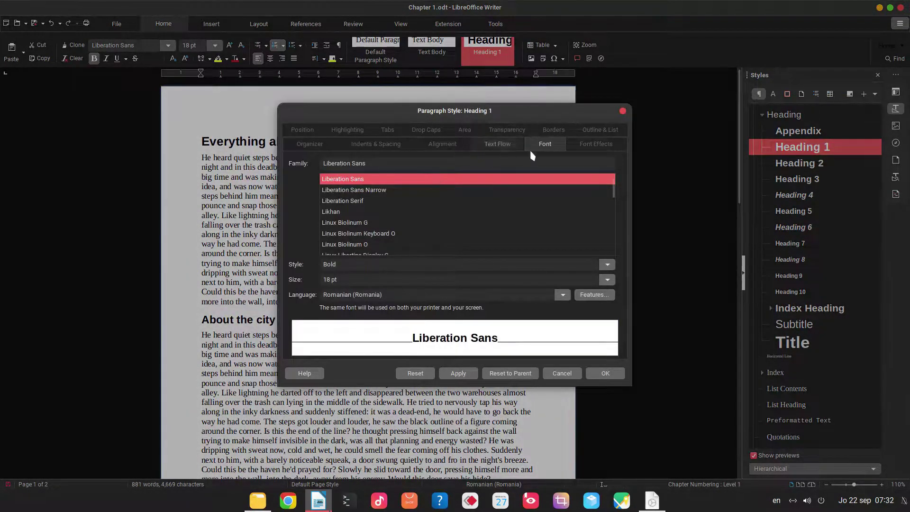
{"action": "left_click", "coordinate": [572, 146]}
{"action": "left_click", "coordinate": [402, 171]}
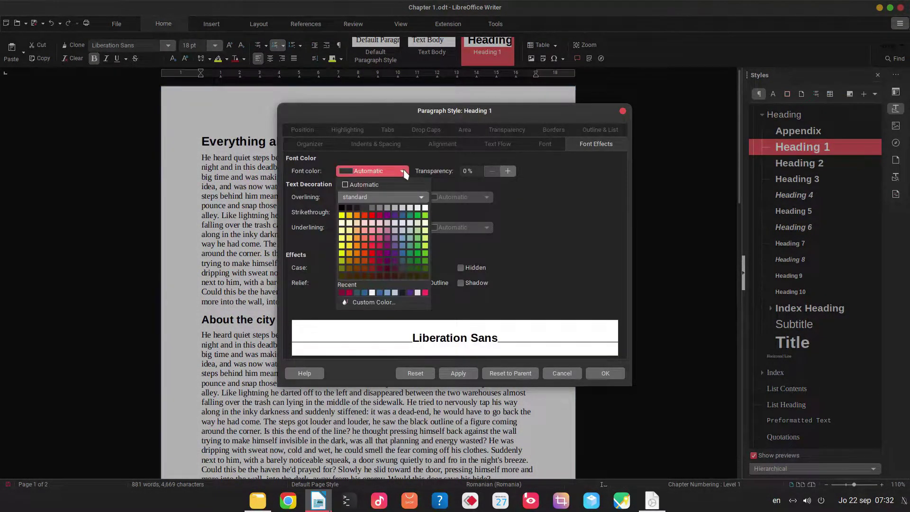
{"action": "left_click", "coordinate": [387, 261]}
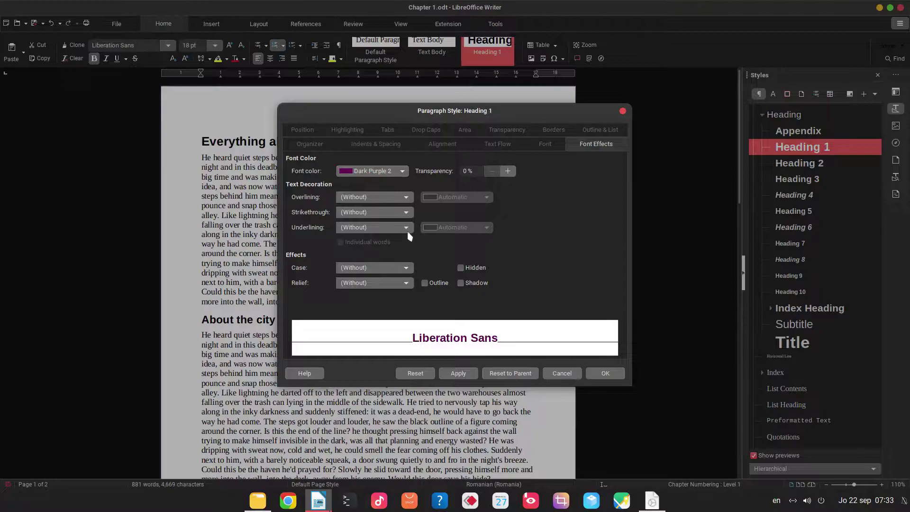
- Set the Heading 1 style's font size to 20 pt and apply the style changes
{"action": "left_click", "coordinate": [540, 143]}
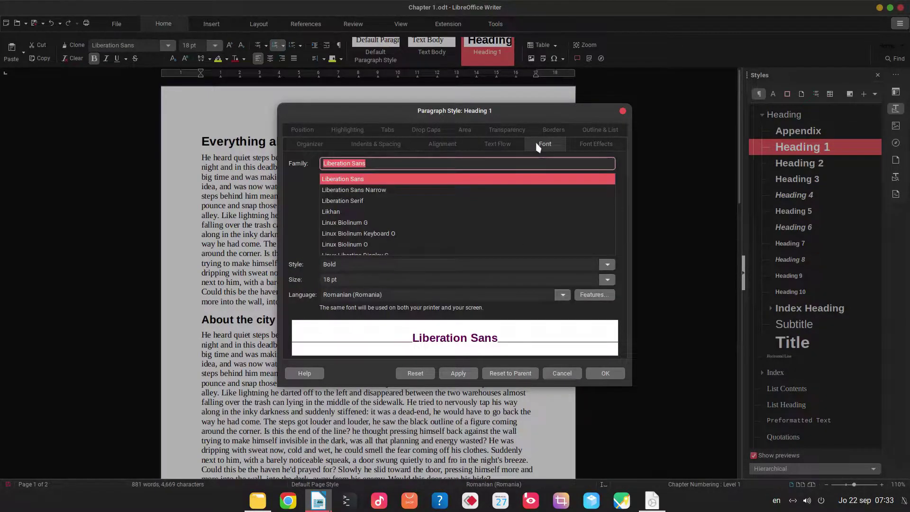
{"action": "left_click", "coordinate": [607, 280]}
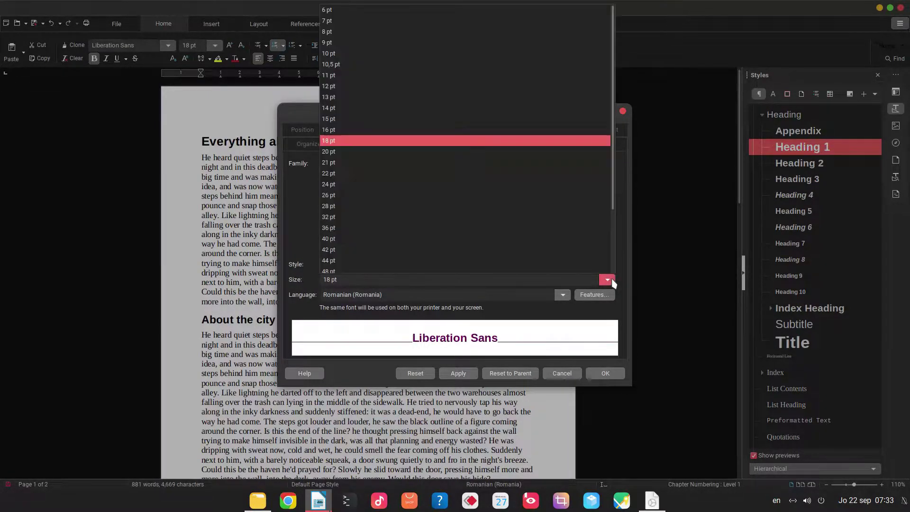
{"action": "left_click", "coordinate": [320, 150]}
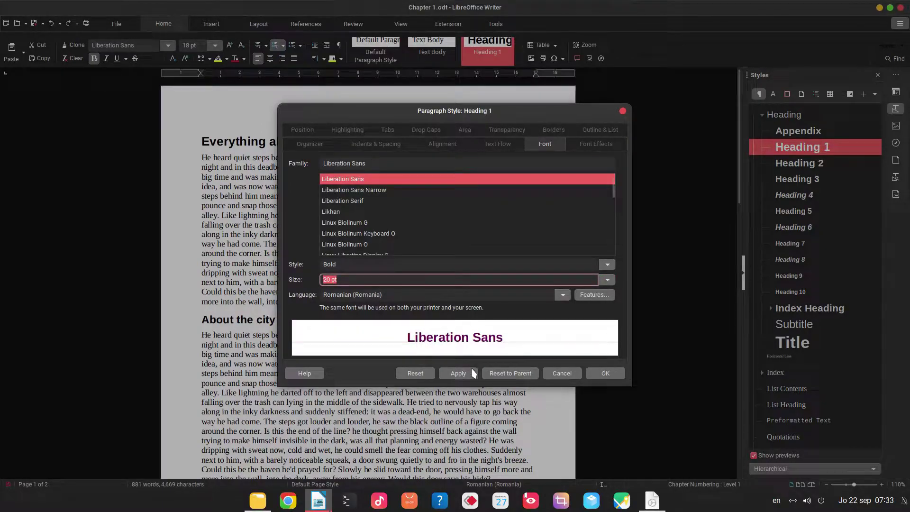
{"action": "left_click", "coordinate": [458, 373]}
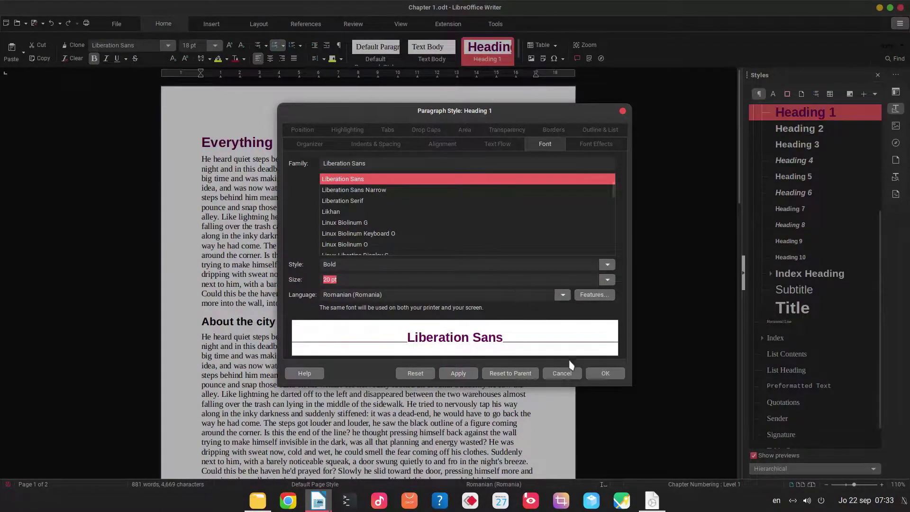
{"action": "left_click", "coordinate": [602, 373]}
- Edit the Heading 2 paragraph style used by "About the city" and set its font size to 14 pt
{"action": "left_click", "coordinate": [331, 256]}
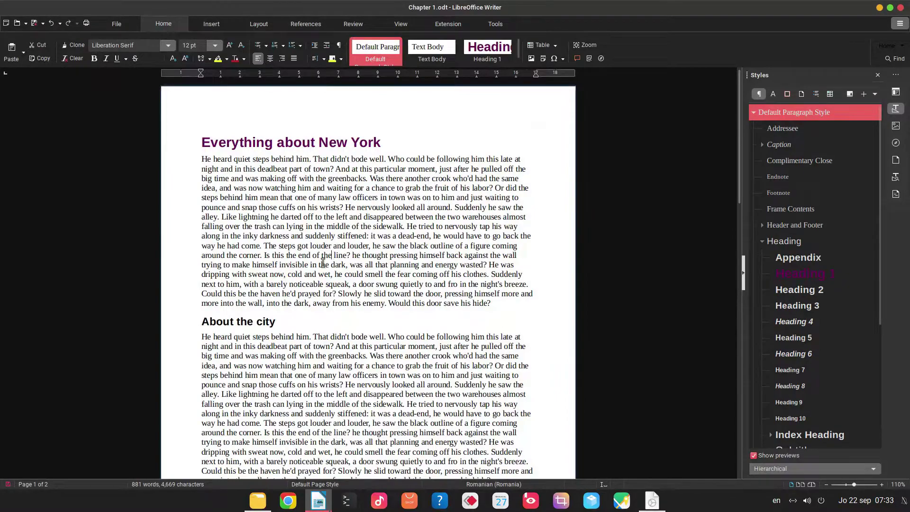
{"action": "left_click", "coordinate": [266, 322]}
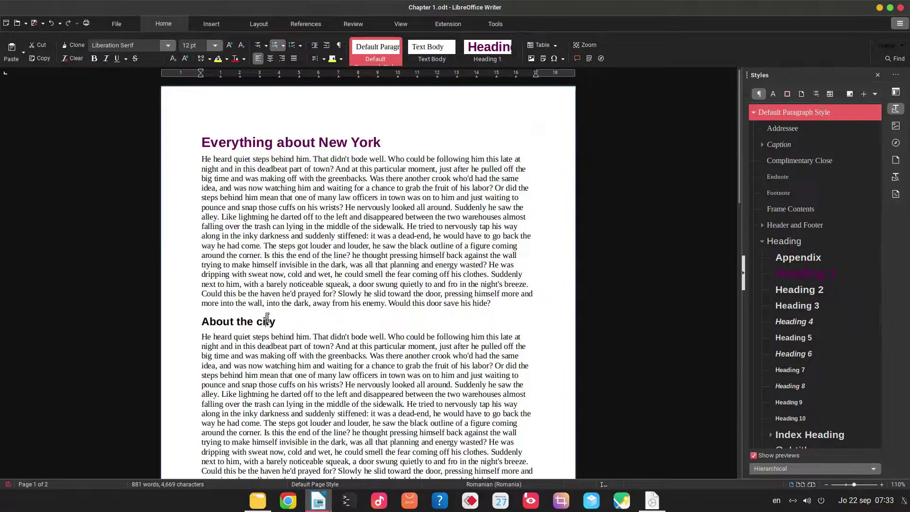
{"action": "scroll", "coordinate": [816, 133], "scroll_direction": "up", "scroll_amount": 1}
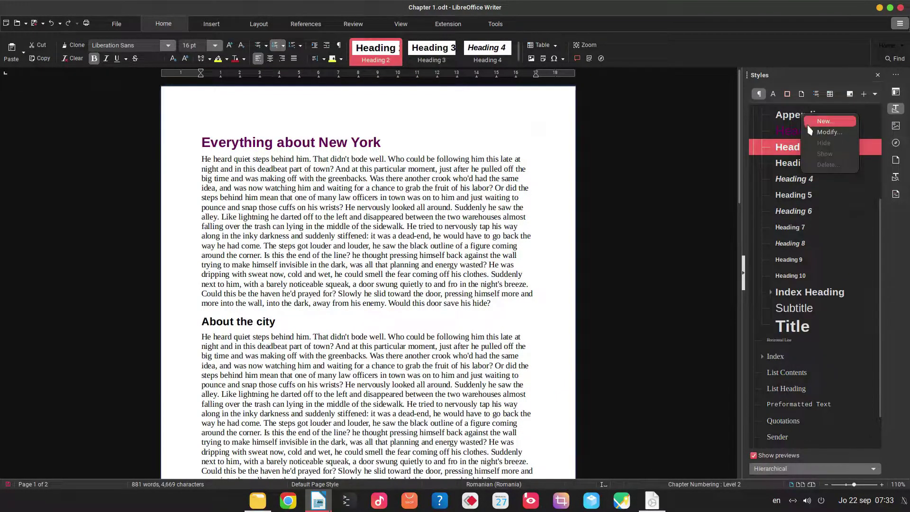
{"action": "right_click", "coordinate": [813, 143]}
{"action": "left_click", "coordinate": [835, 158]}
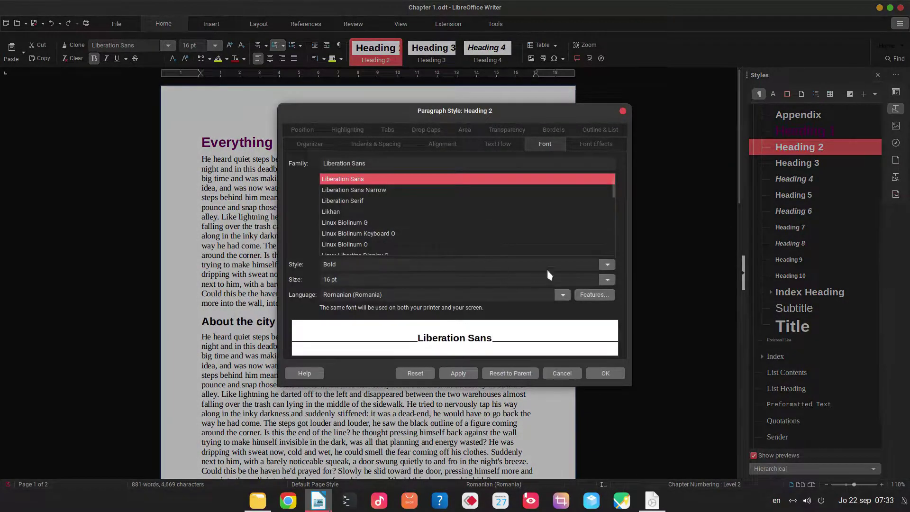
{"action": "left_click", "coordinate": [608, 279]}
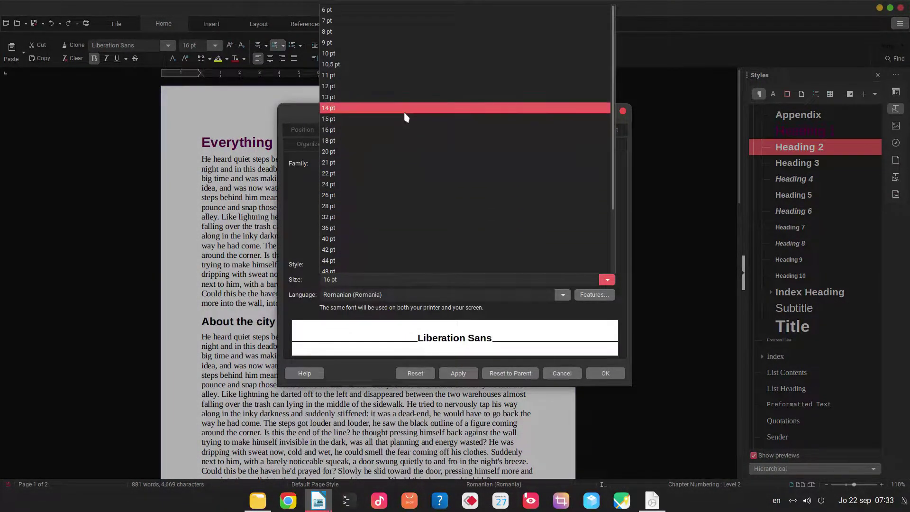
{"action": "left_click", "coordinate": [405, 112]}
- Set the Heading 2 style's font color to Dark Purple 3 and apply the style changes
{"action": "left_click", "coordinate": [576, 144]}
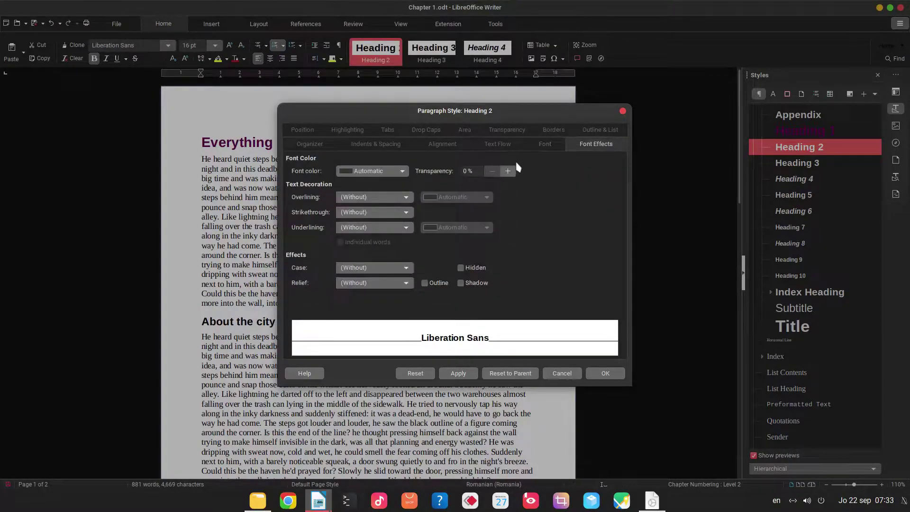
{"action": "left_click", "coordinate": [377, 172]}
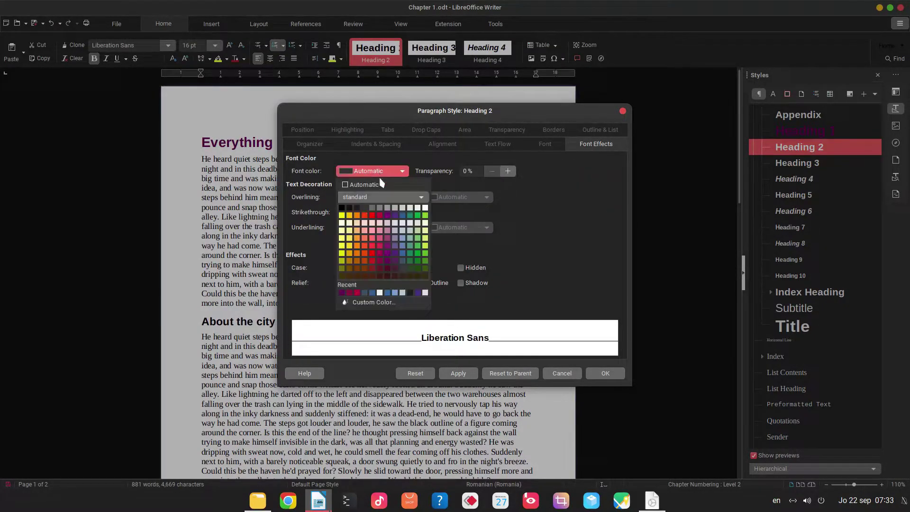
{"action": "left_click", "coordinate": [388, 269]}
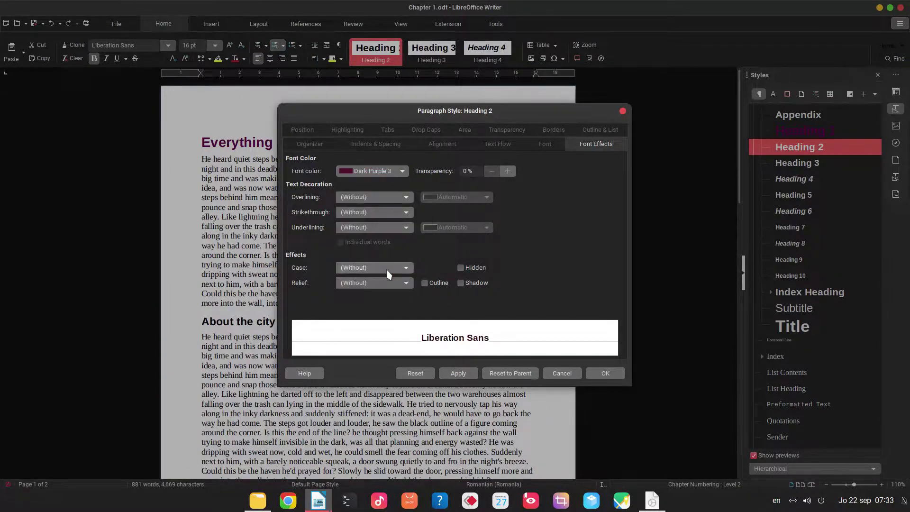
{"action": "left_click", "coordinate": [458, 373]}
{"action": "left_click", "coordinate": [606, 373]}
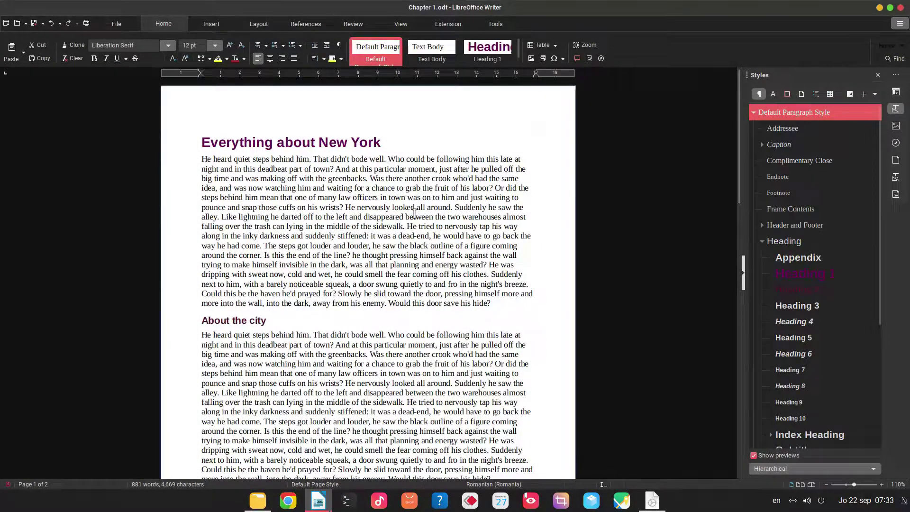
- Review the styled headings in Chapter 1.odt and tile its window side by side with Chapter 2.odt
{"action": "scroll", "coordinate": [413, 215], "scroll_direction": "down", "scroll_amount": 7}
{"action": "scroll", "coordinate": [376, 228], "scroll_direction": "up", "scroll_amount": 6}
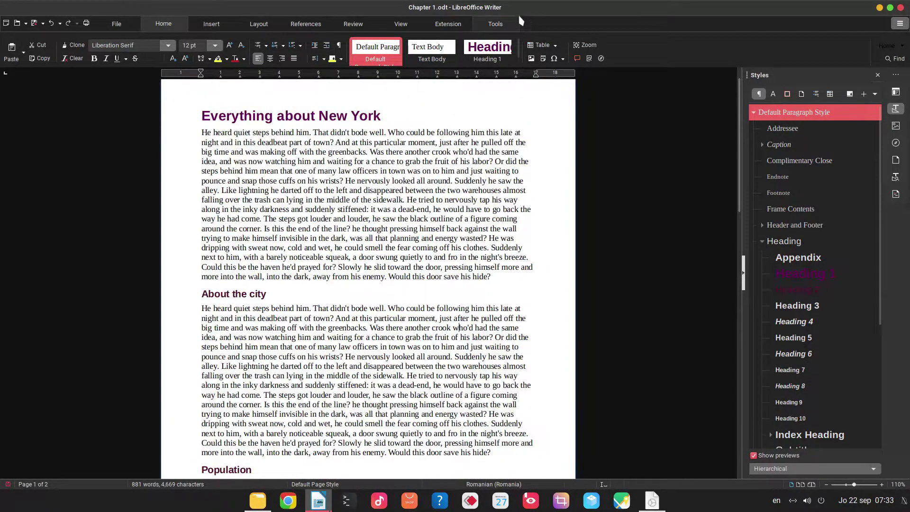
{"action": "left_click_drag", "start_coordinate": [367, 7], "coordinate": [2, 190]}
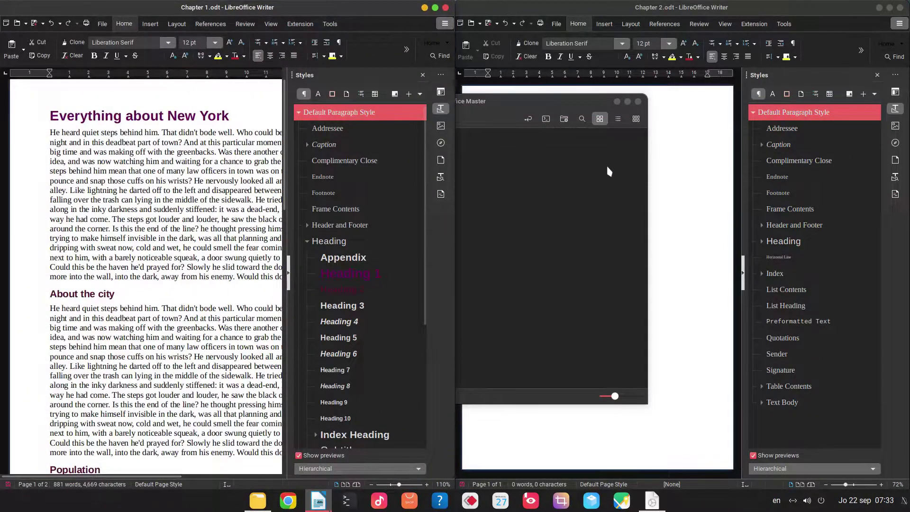
- Write "All about Tokyo" as a Heading 1 title in Chapter 2.odt and insert a dummy text paragraph below it
{"action": "left_click", "coordinate": [668, 180]}
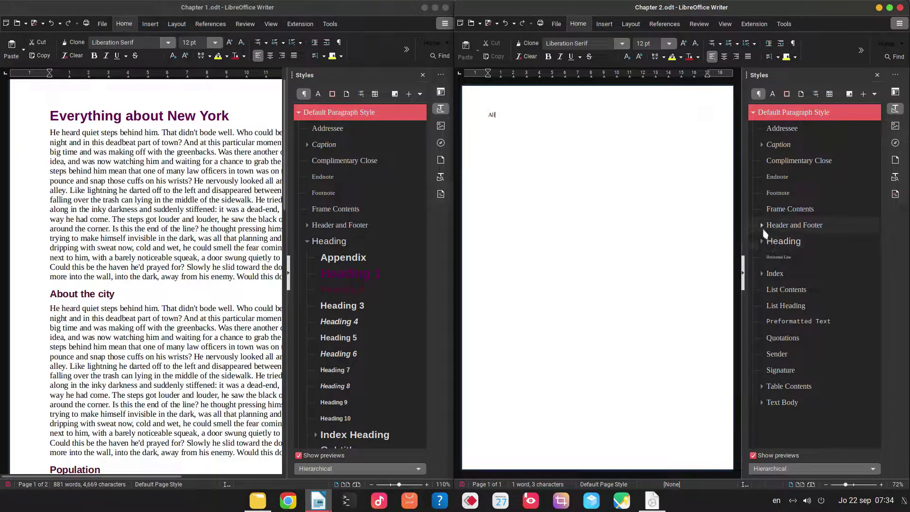
{"action": "left_click", "coordinate": [762, 241]}
{"action": "double_click", "coordinate": [802, 273]}
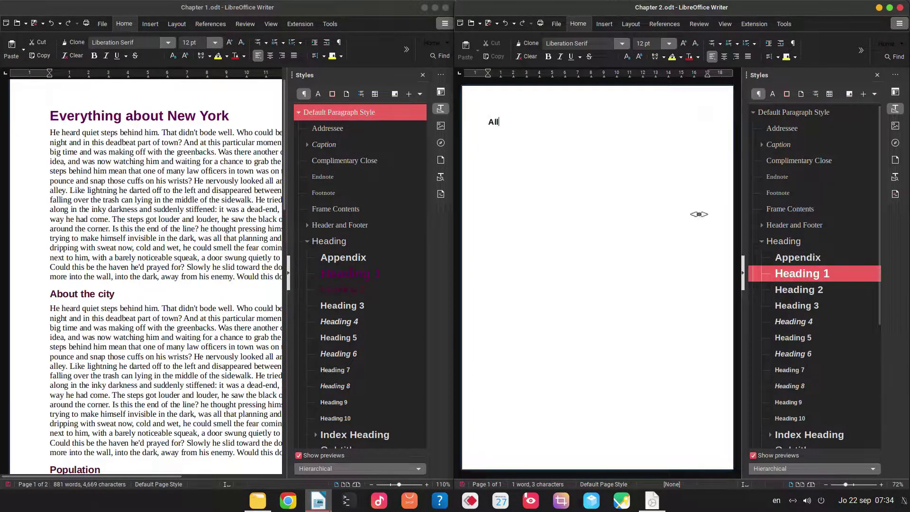
{"action": "type", "text": "about Tokyo"}
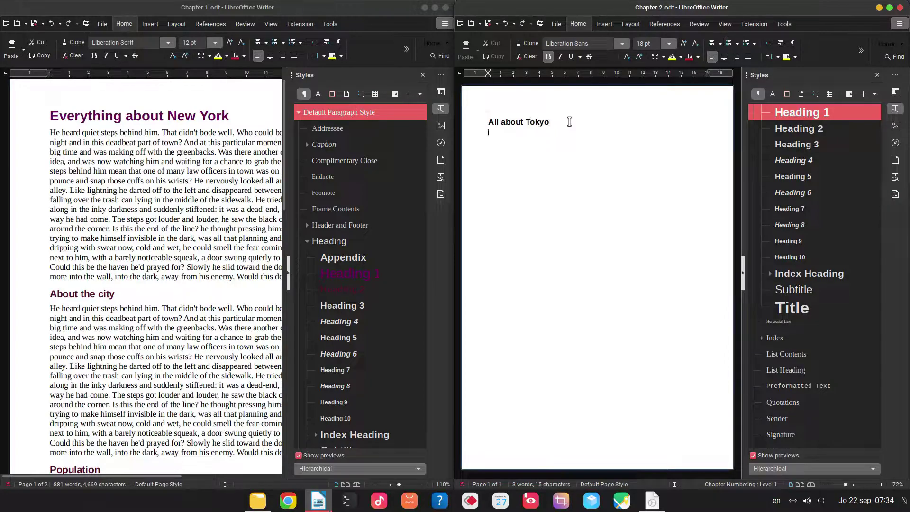
{"action": "key", "text": "Return"}
{"action": "type", "text": "He heard quiet steps behind him. That didn't bode well. Who could be following him this late at night and in this deadbeat part of town? And at this particular moment, just after he pulled off the big time and was making off with the greenbacks. Was there another crook who'd had the same idea, and was now watching him and waiting for a chance to grab the fruit of his labor? Or did the steps behind him mean that one of many law officers in town was on to him and just waiting to pounce and snap those cuffs on his wrists? He nervously looked all around. Suddenly he saw the alley. Like lightning he darted off to the left and disappeared between the two warehouses almost falling over the trash can lying in the middle of the sidewalk. He tried to nervously tap his way along in the inky darkness and suddenly stiffened: it was a dead-end, he would have to go back the way he had come. The steps got louder and louder, he saw the black outline of a figure coming around the corner. Is this the end of the line? he thought pressing himself back against the wall trying to make himself invisible in the dark, was all that planning and energy wasted? He was dripping with sweat now, cold and wet, he could smell the fear coming off his clothes. Suddenly next to him, with a barely noticeable squeak, a door swung quietly to and fro in the night's breeze. Could this be the haven he'd prayed for? Slowly he slid toward the door, pressing himself more and more into the wall, into the dark, away from his enemy. Would this door save his hide?"}
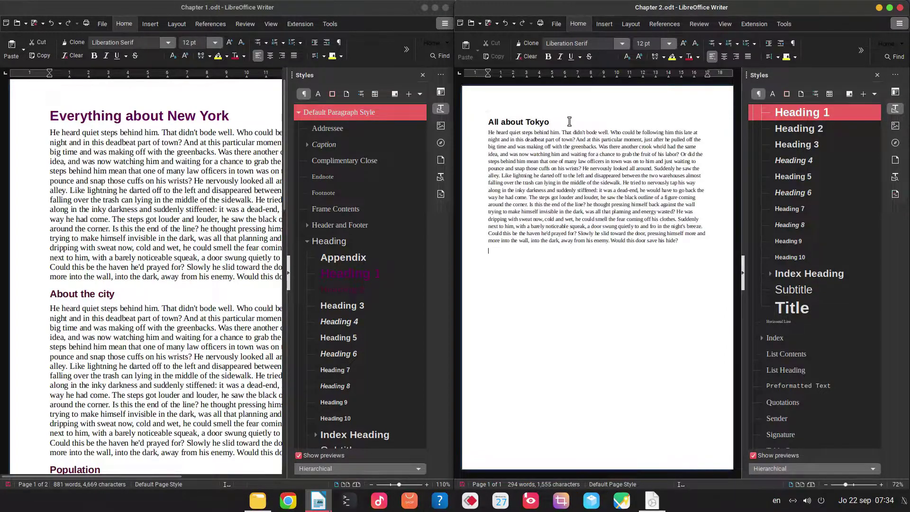
- Add the Heading 2 line "About this city" below the first paragraph, followed by a dummy text paragraph
{"action": "scroll", "coordinate": [825, 162], "scroll_direction": "up", "scroll_amount": 2}
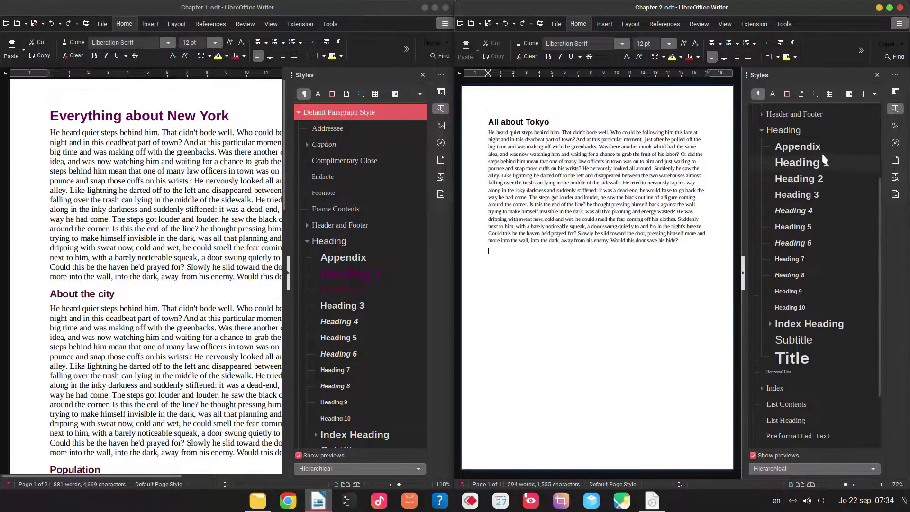
{"action": "double_click", "coordinate": [825, 179]}
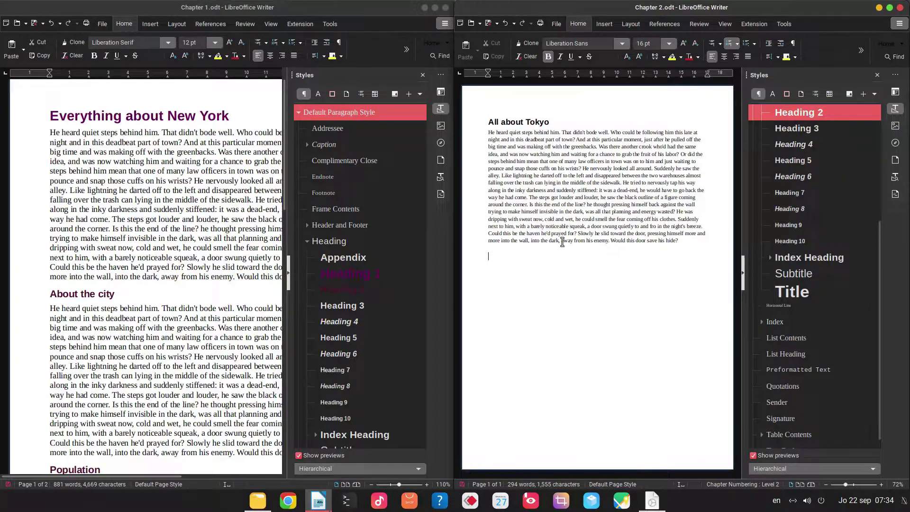
{"action": "type", "text": "About this city"}
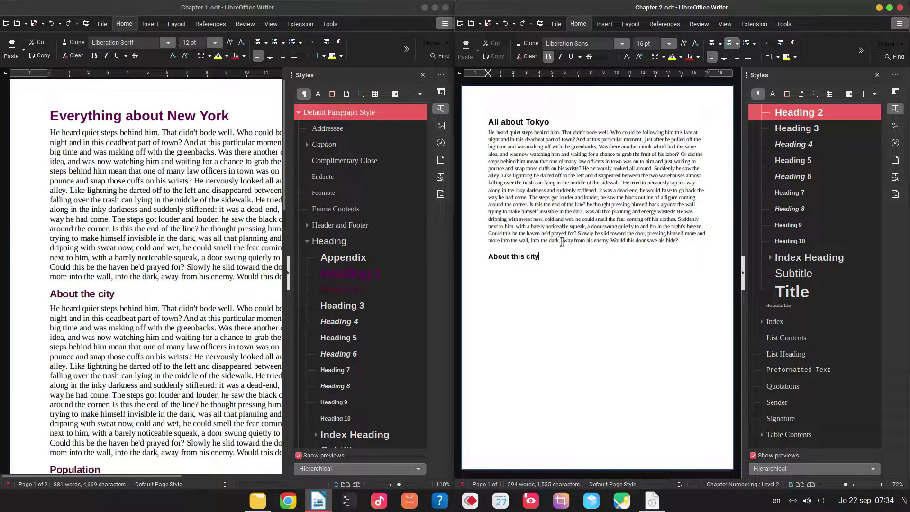
{"action": "key", "text": "Return"}
{"action": "type", "text": "He heard quiet steps behind him. That didn't bode well. Who could be following him this late at night and in this deadbeat part of town? And at this particular moment, just after he pulled off the big time and was making off with the greenbacks. Was there another crook who'd had the same idea, and was now watching him and waiting for a chance to grab the fruit of his labor? Or did the steps behind him mean that one of many law officers in town was on to him and just waiting to pounce and snap those cuffs on his wrists? He nervously looked all around. Suddenly he saw the alley. Like lightning he darted off to the left and disappeared between the two warehouses almost falling over the trash can lying in the middle of the sidewalk. He tried to nervously tap his way along in the inky darkness and suddenly stiffened: it was a dead-end, he would have to go back the way he had come. The steps got louder and louder, he saw the black outline of a figure coming around the corner. Is this the end of the line? he thought pressing himself back against the wall trying to make himself invisible in the dark, was all that planning and energy wasted? He was dripping with sweat now, cold and wet, he could smell the fear coming off his clothes. Suddenly next to him, with a barely noticeable squeak, a door swung quietly to and fro in the night's breeze. Could this be the haven he'd prayed for? Slowly he slid toward the door, pressing himself more and more into the wall, into the dark, away from his enemy. Would this door save his hide?"}
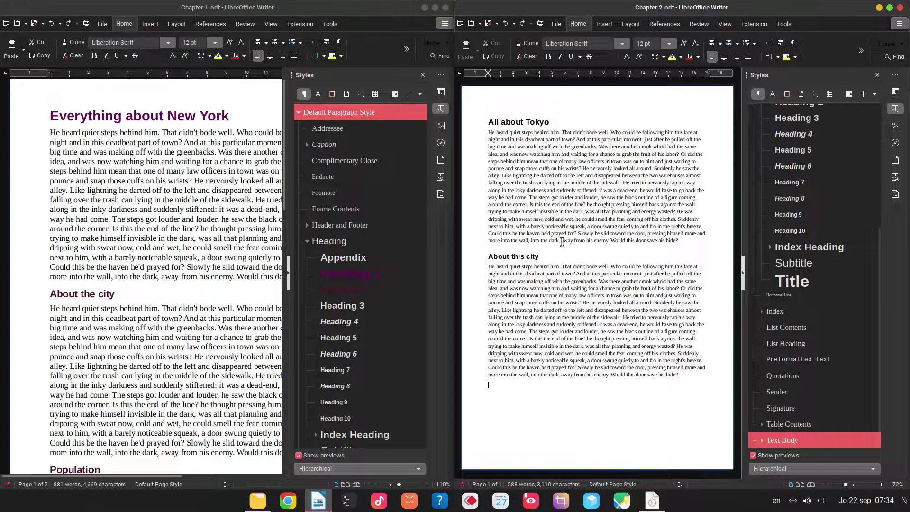
- Add a "Population" line with a dummy text paragraph below it and apply the Heading 2 style to the line
{"action": "type", "text": "Population"}
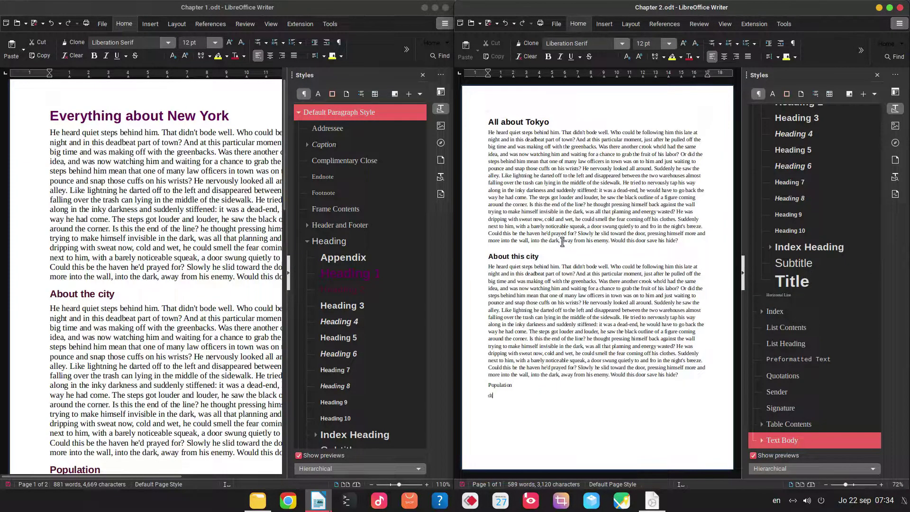
{"action": "type", "text": "He heard quiet steps behind him. That didn't bode well. Who could be following him this late at night and in this deadbeat part of town? And at this particular moment, just after he pulled off the big time and was making off with the greenbacks. Was there another crook who'd had the same idea, and was now watching him and waiting for a chance to grab the fruit of his labor? Or did the steps behind him mean that one of many law officers in town was on to him and just waiting to pounce and snap those cuffs on his wrists? He nervously looked all around. Suddenly he saw the alley. Like lightning he darted off to the left and disappeared between the two warehouses almost falling over the trash can lying in the middle of the sidewalk. He tried to nervously tap his way along in the inky darkness and suddenly stiffened: it was a dead-end, he would have to go back the way he had come. The steps got louder and louder, he saw the black outline of a figure coming around the corner. Is this the end of the line? he thought pressing himself back against the wall trying to make himself invisible in the dark, was all that planning and energy wasted? He was dripping with sweat now, cold and wet, he could smell the fear coming off his clothes. Suddenly next to him, with a barely noticeable squeak, a door swung quietly to and fro in the night's breeze. Could this be the haven he'd prayed for? Slowly he slid toward the door, pressing himself more and more into the wall, into the dark, away from his enemy. Would this door save his hide?"}
{"action": "scroll", "coordinate": [512, 327], "scroll_direction": "up", "scroll_amount": 3}
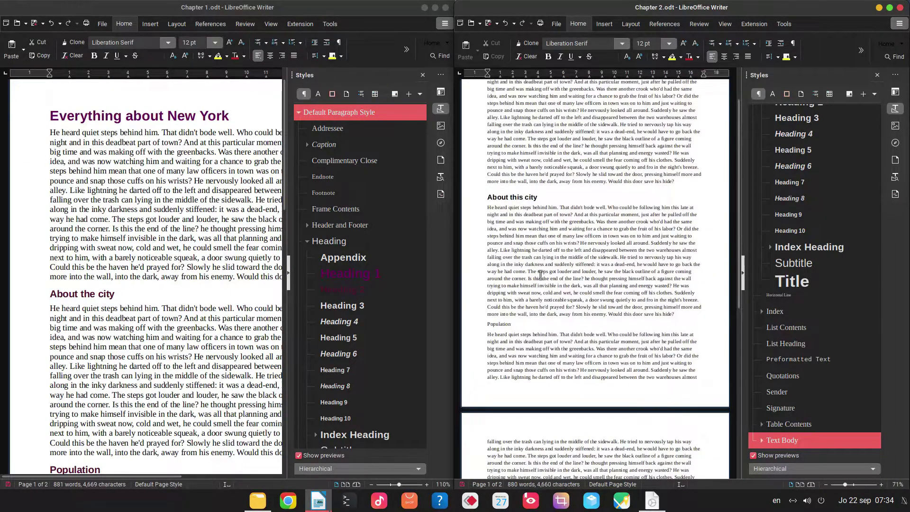
{"action": "scroll", "coordinate": [809, 191], "scroll_direction": "up", "scroll_amount": 4}
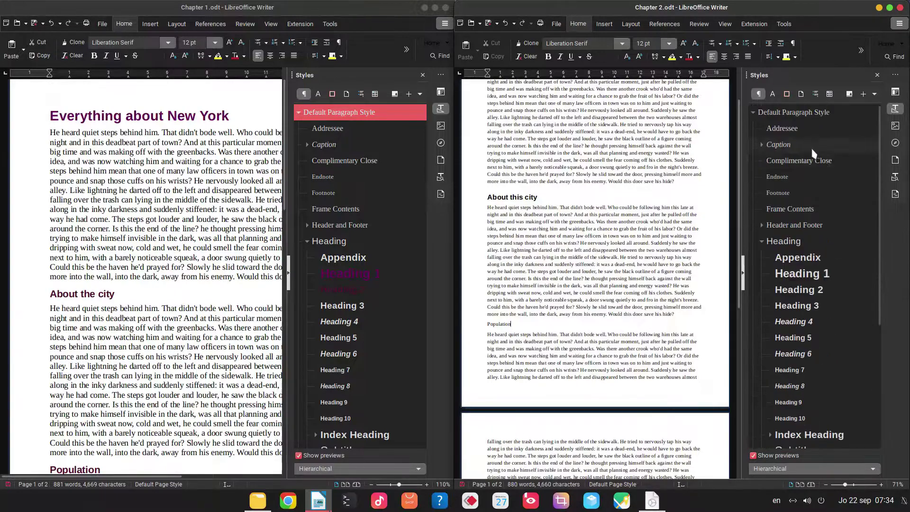
{"action": "double_click", "coordinate": [818, 290]}
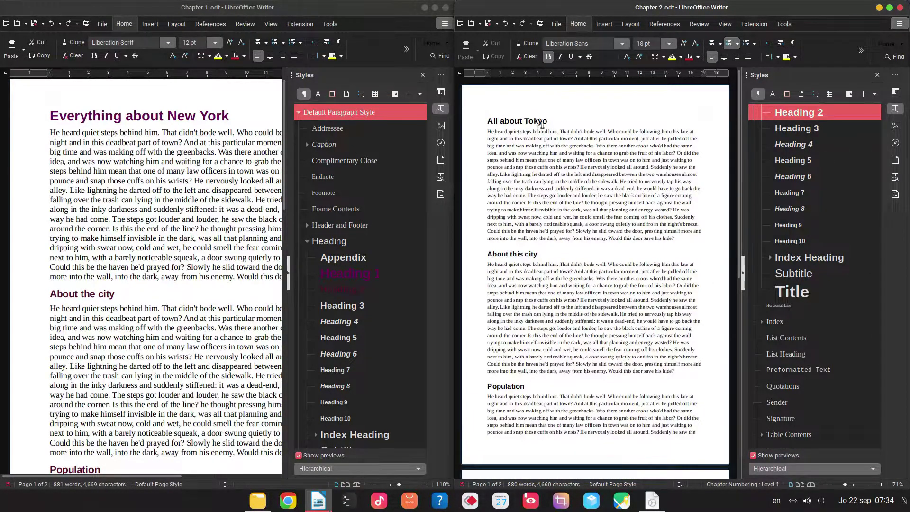
- Edit the Heading 1 style in Chapter 2.odt and set its font color to Dark Gray 1
{"action": "scroll", "coordinate": [806, 119], "scroll_direction": "up", "scroll_amount": 1}
{"action": "right_click", "coordinate": [807, 116]}
{"action": "left_click", "coordinate": [813, 124]}
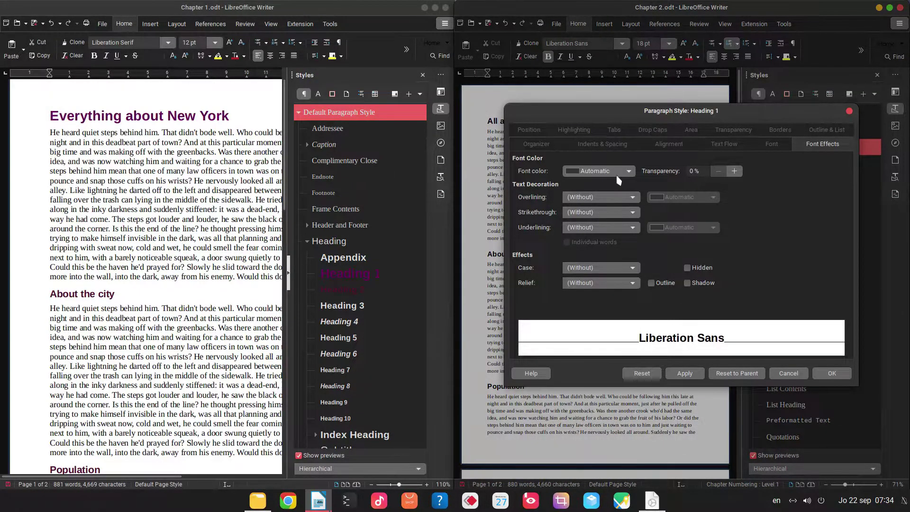
{"action": "left_click", "coordinate": [619, 174]}
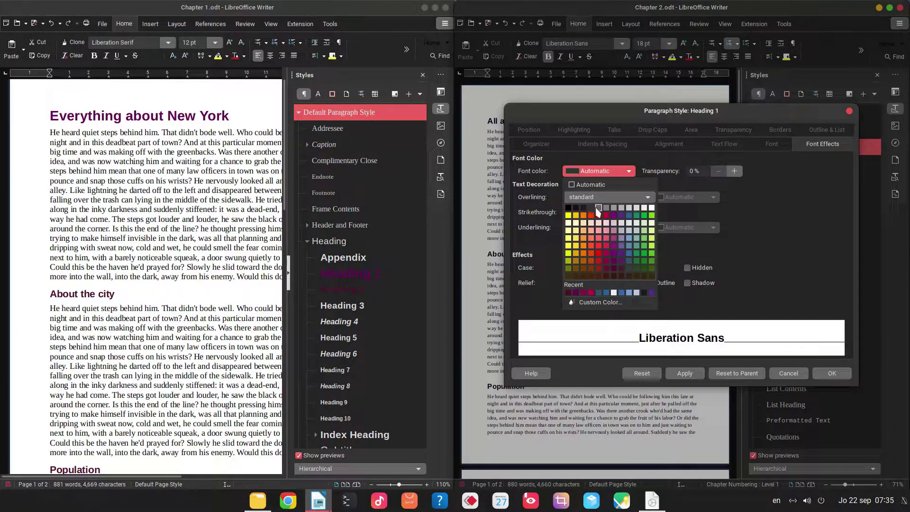
{"action": "left_click", "coordinate": [599, 208]}
{"action": "left_click", "coordinate": [682, 373]}
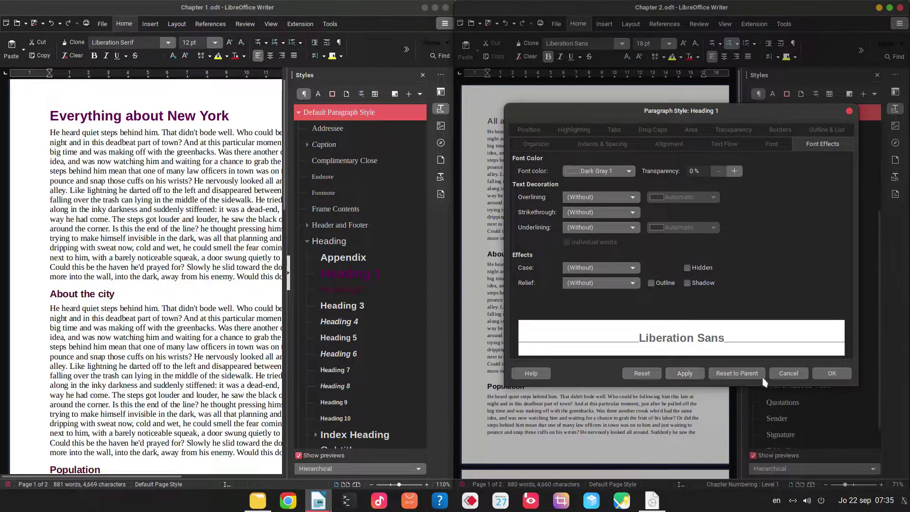
{"action": "left_click", "coordinate": [802, 375]}
- Edit the Heading 2 style in Chapter 2.odt and set its font color to Light Gray 3
{"action": "left_click", "coordinate": [820, 129]}
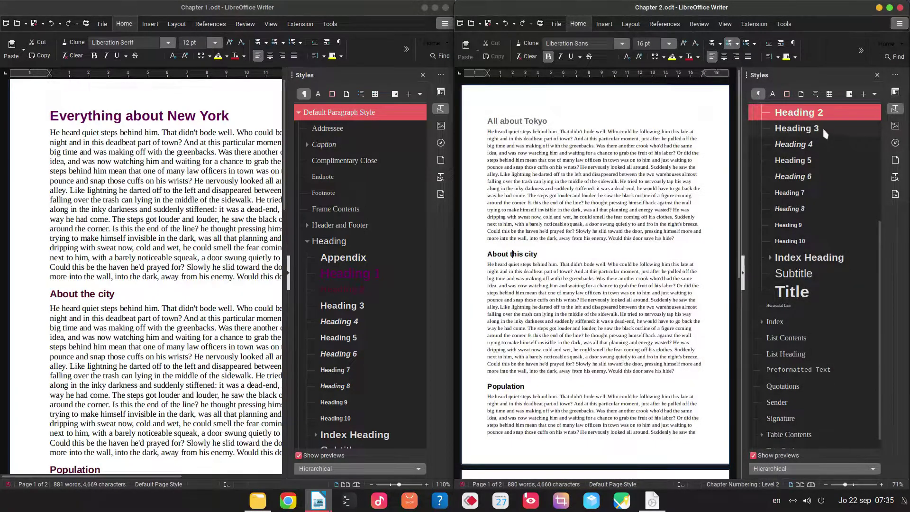
{"action": "right_click", "coordinate": [823, 114]}
{"action": "left_click", "coordinate": [839, 133]}
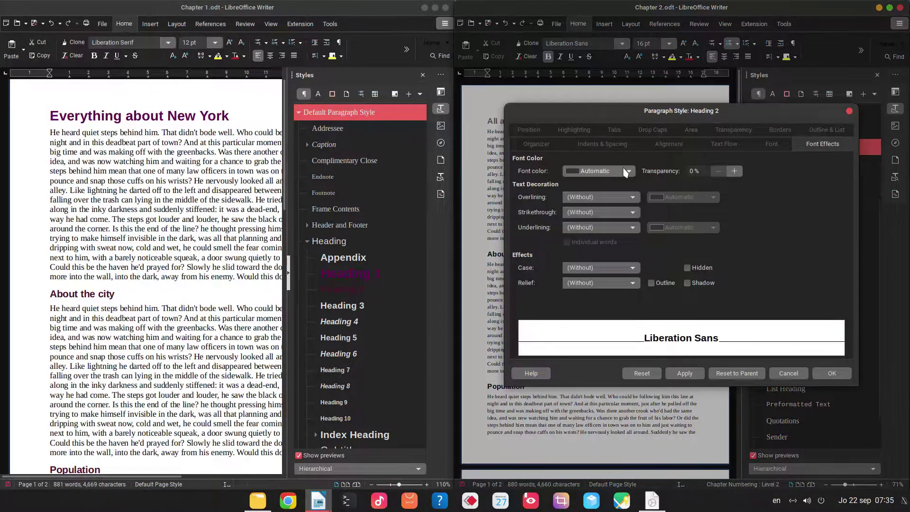
{"action": "left_click", "coordinate": [627, 171]}
{"action": "left_click", "coordinate": [630, 207]}
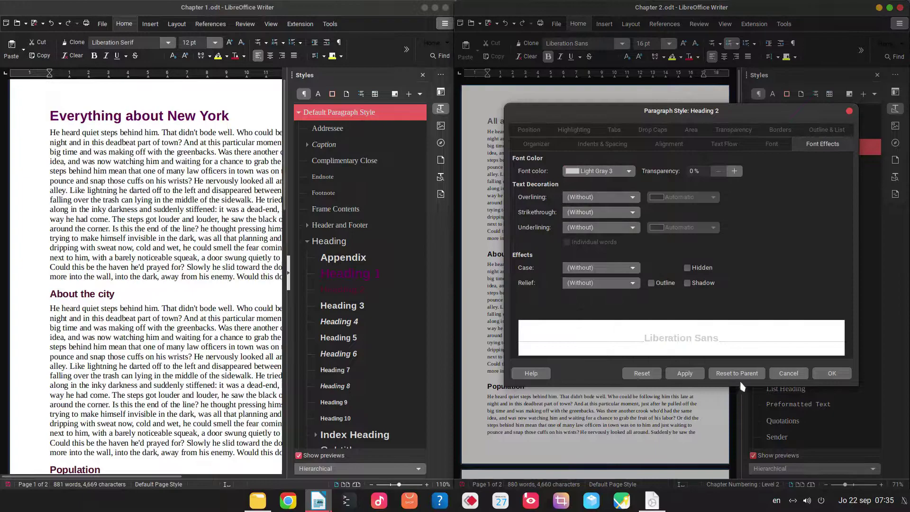
{"action": "left_click", "coordinate": [686, 373]}
{"action": "left_click", "coordinate": [833, 375]}
{"action": "left_click", "coordinate": [622, 265]}
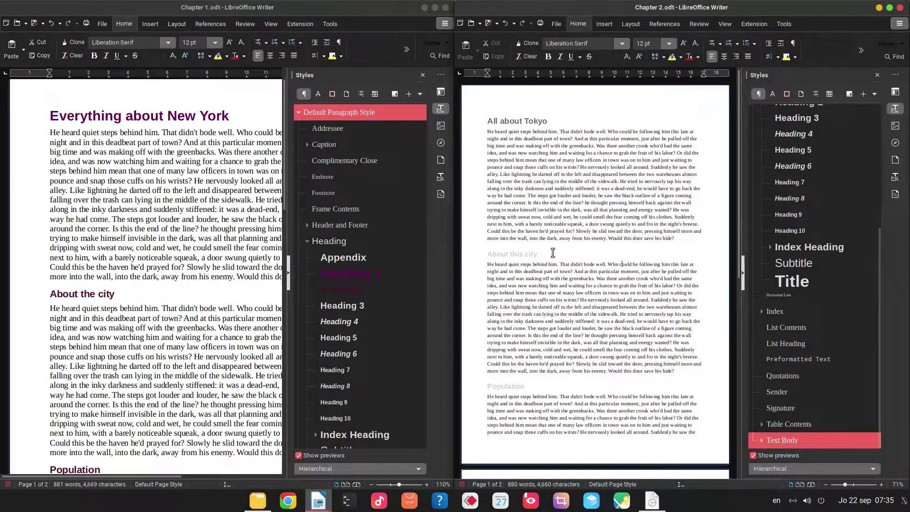
- Close the Styles sidebar of Chapter 2.odt and look over the formatted headings and text
{"action": "left_click", "coordinate": [877, 75]}
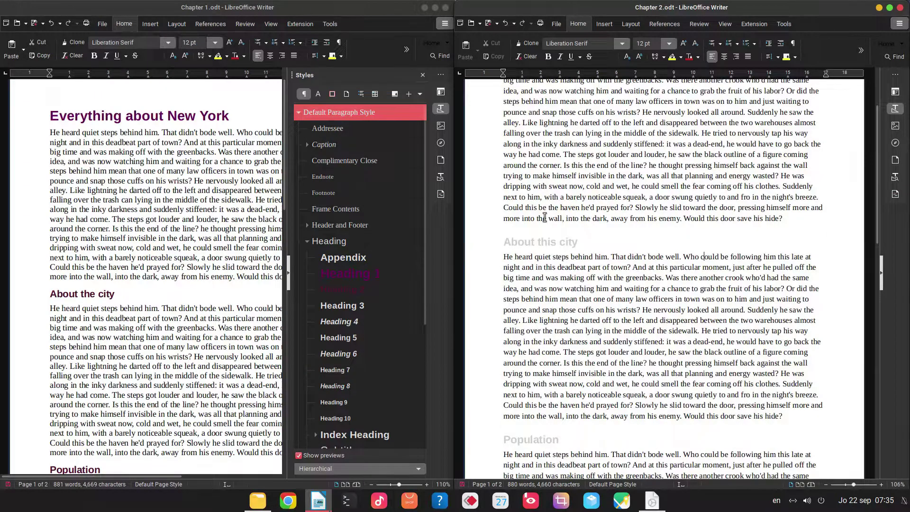
{"action": "scroll", "coordinate": [563, 216], "scroll_direction": "down", "scroll_amount": 6}
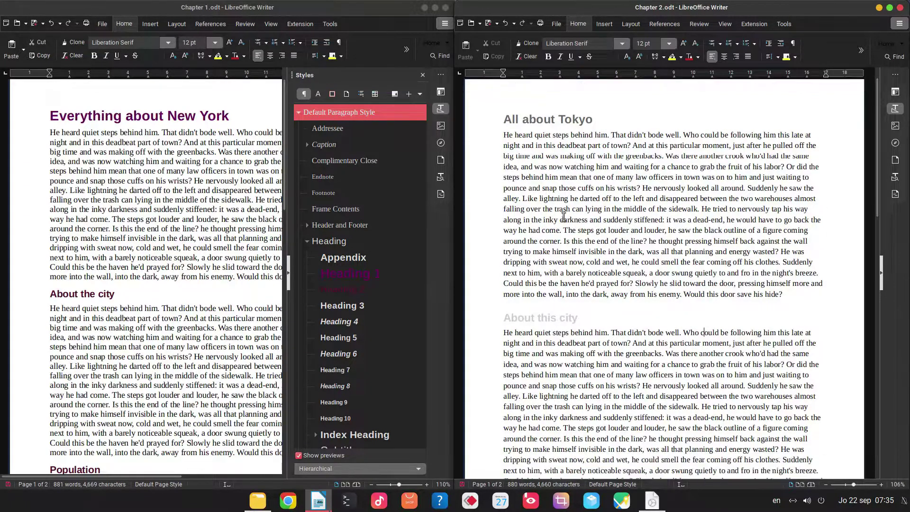
{"action": "scroll", "coordinate": [564, 217], "scroll_direction": "up", "scroll_amount": 5}
{"action": "left_click", "coordinate": [568, 201]}
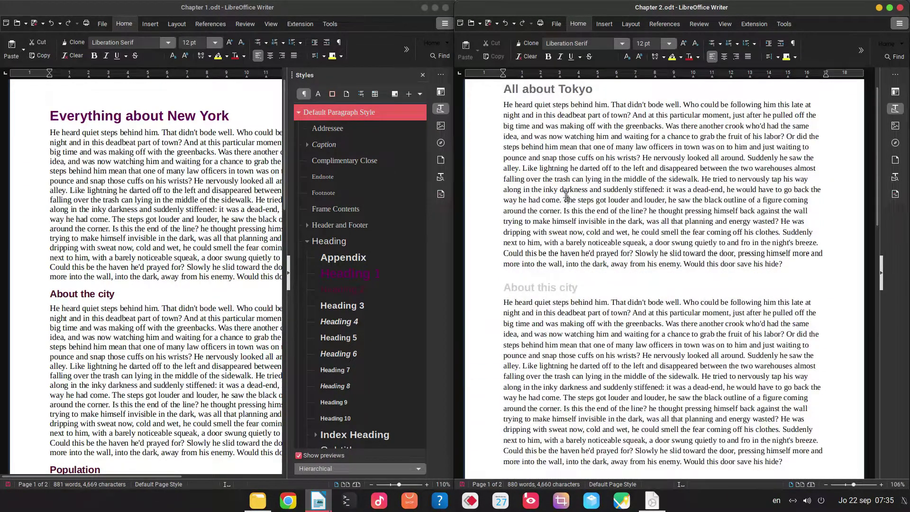
{"action": "scroll", "coordinate": [578, 203], "scroll_direction": "up", "scroll_amount": 2}
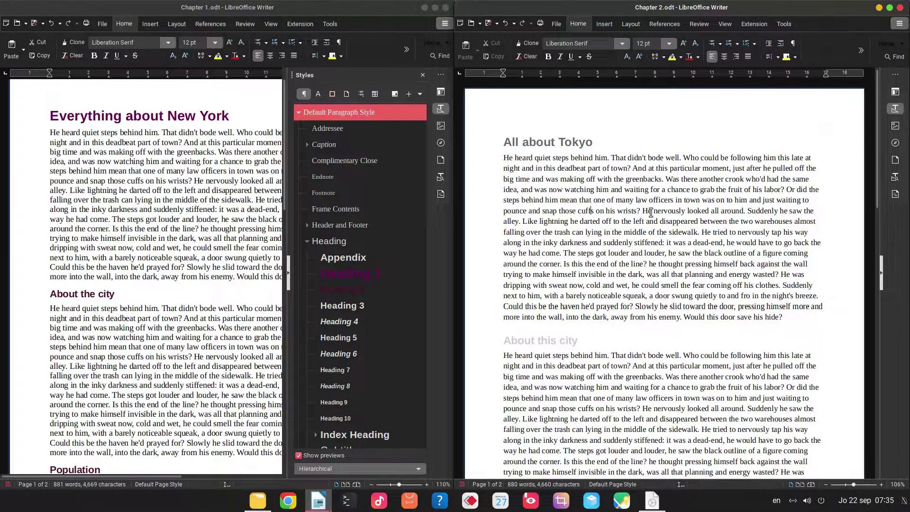
{"action": "left_click", "coordinate": [567, 141]}
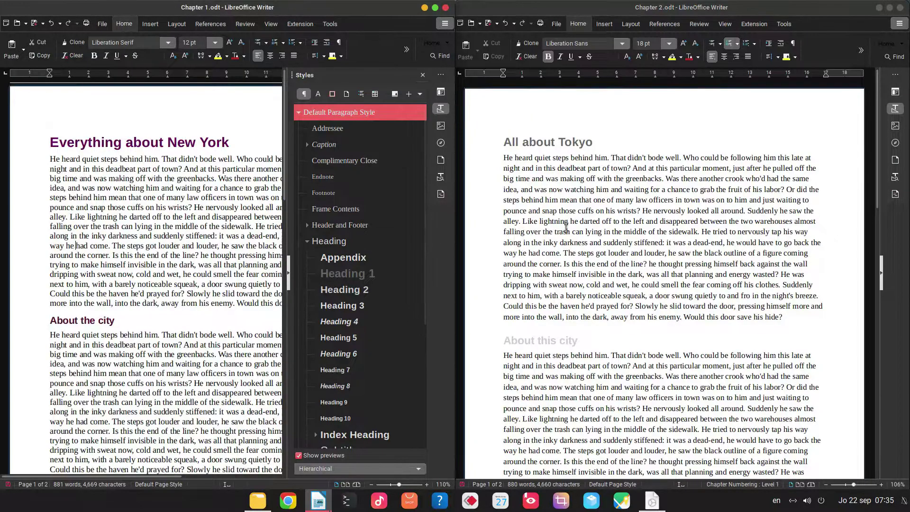
- Show the paragraph styles list of Chapter 2.odt and compare its heading styles with those of Chapter 1.odt
{"action": "left_click", "coordinate": [896, 114]}
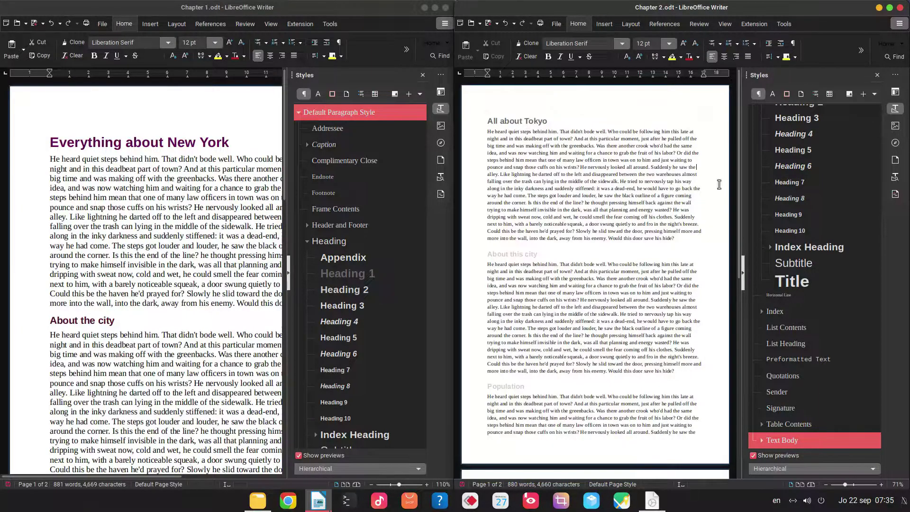
{"action": "scroll", "coordinate": [830, 185], "scroll_direction": "up", "scroll_amount": 5}
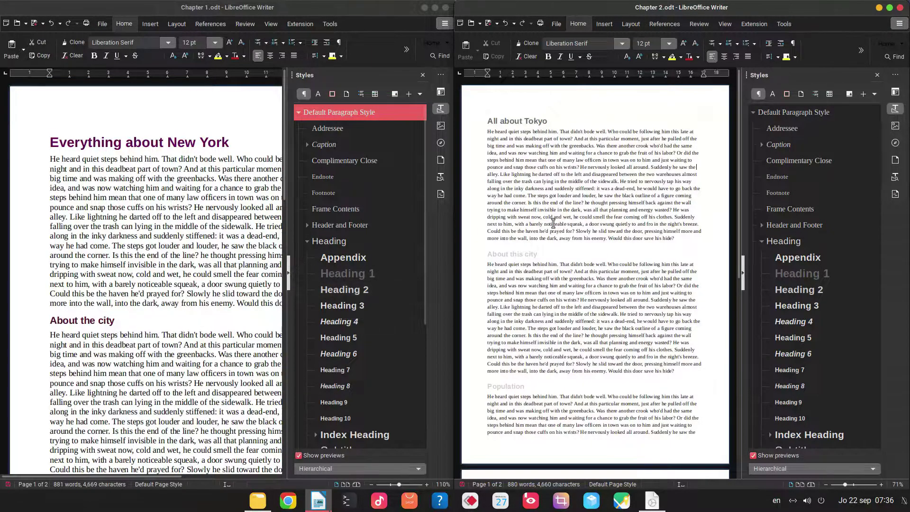
{"action": "left_click", "coordinate": [188, 176]}
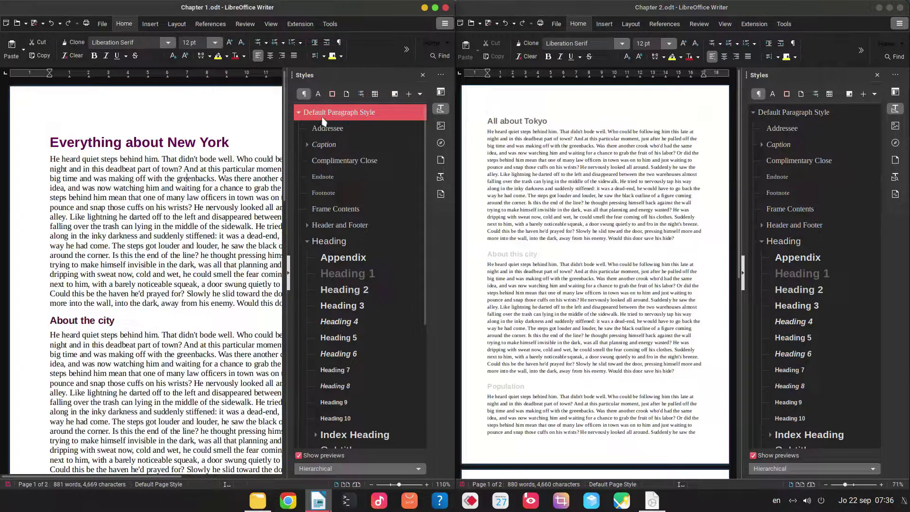
{"action": "left_click", "coordinate": [615, 203]}
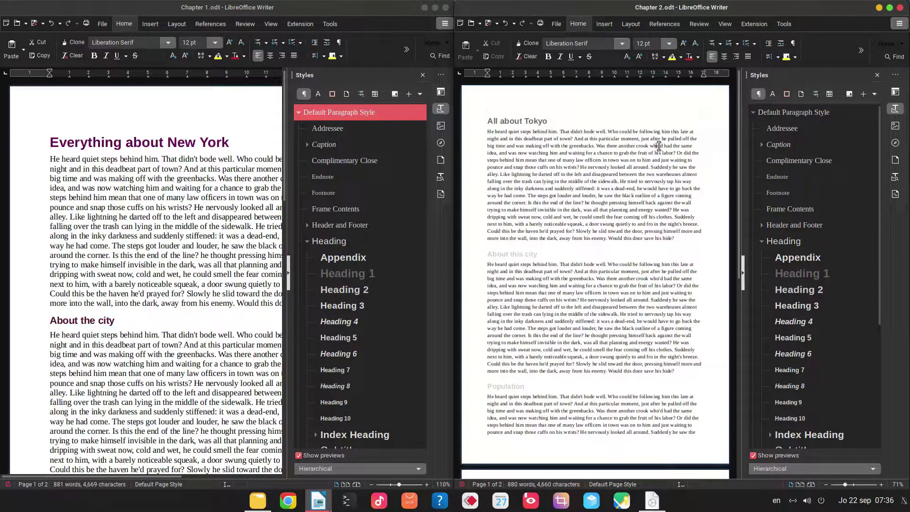
{"action": "left_click", "coordinate": [142, 127]}
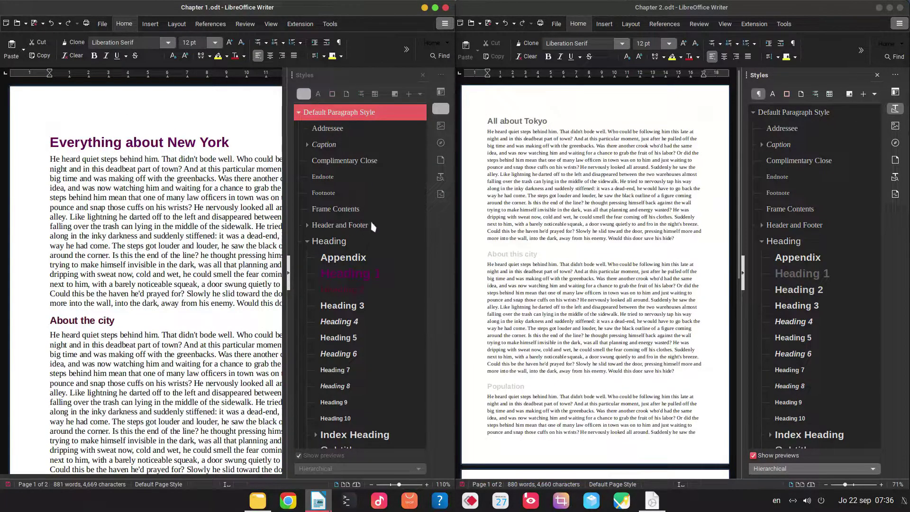
{"action": "left_click", "coordinate": [491, 210]}
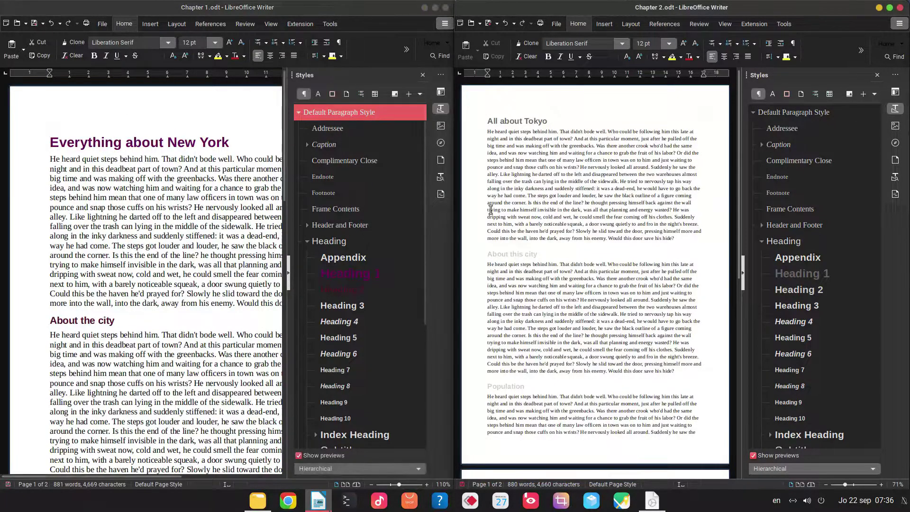
- Create a new master document
{"action": "left_click", "coordinate": [895, 29]}
{"action": "mouse_move", "coordinate": [834, 33]}
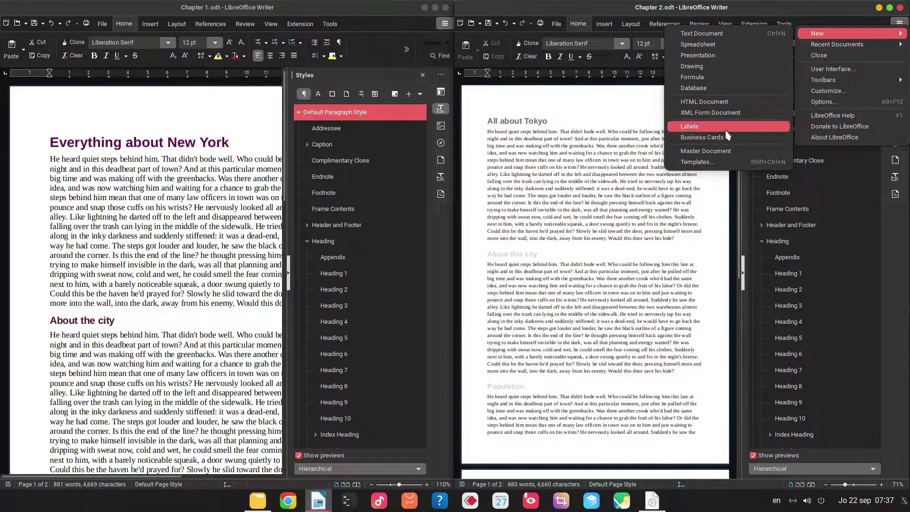
{"action": "left_click", "coordinate": [725, 150]}
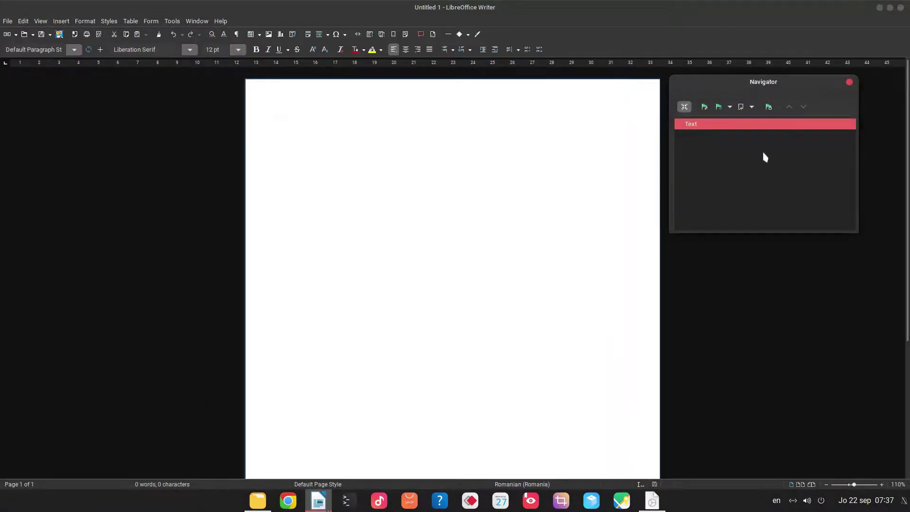
- Insert the file Chapter 1.odt from the LibreOffice Master folder in the home directory into the master document
{"action": "left_click", "coordinate": [752, 108]}
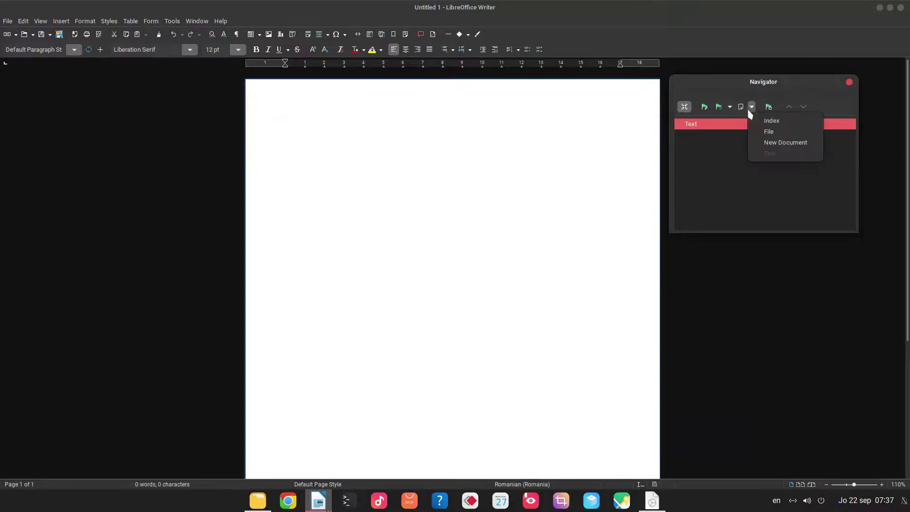
{"action": "left_click", "coordinate": [760, 135]}
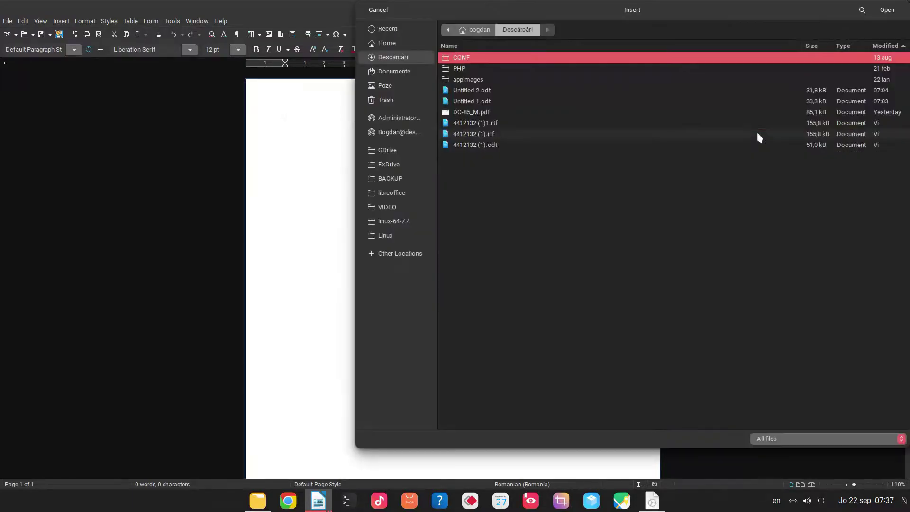
{"action": "left_click", "coordinate": [425, 151]}
{"action": "left_click", "coordinate": [476, 30]}
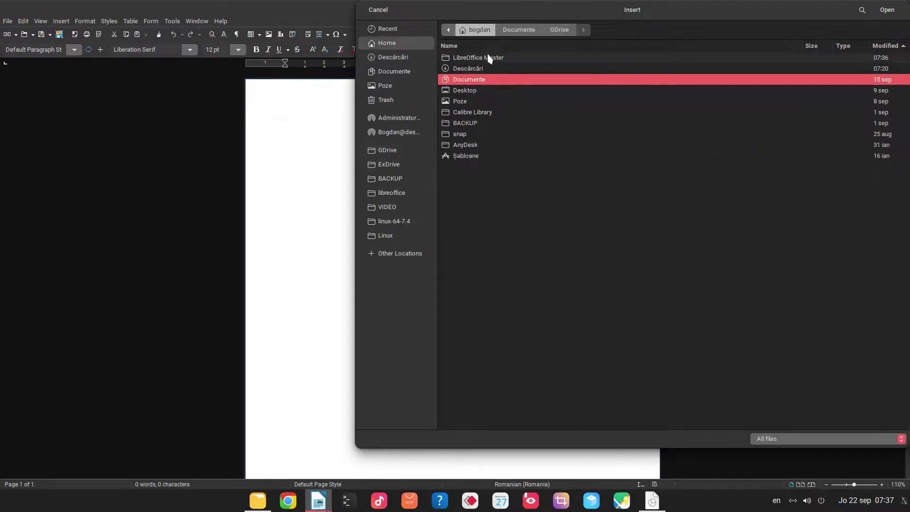
{"action": "double_click", "coordinate": [491, 58]}
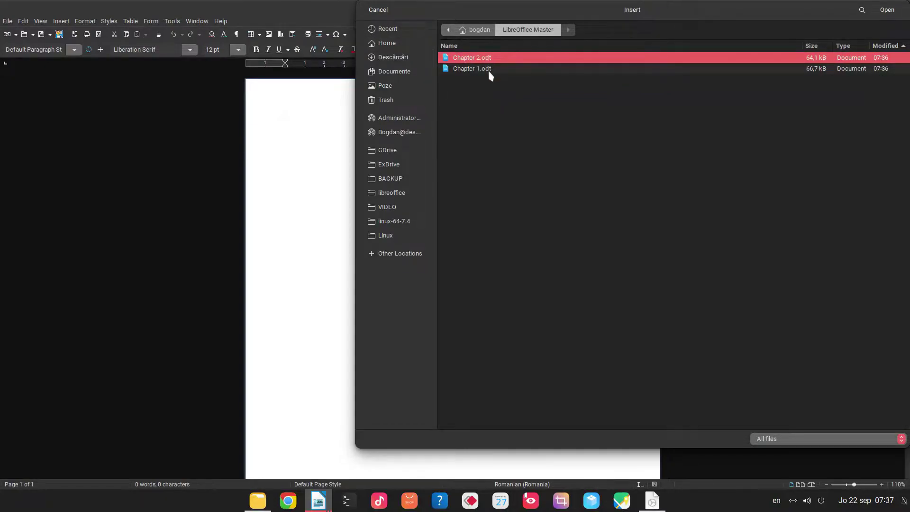
{"action": "double_click", "coordinate": [490, 71]}
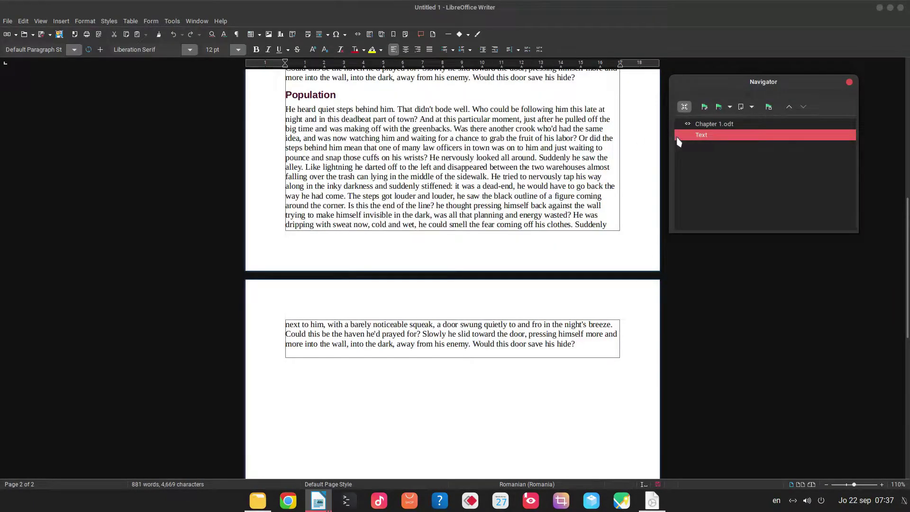
- Insert the file Chapter 2.odt into the master document after Chapter 1.odt
{"action": "left_click", "coordinate": [741, 111]}
{"action": "left_click", "coordinate": [763, 129]}
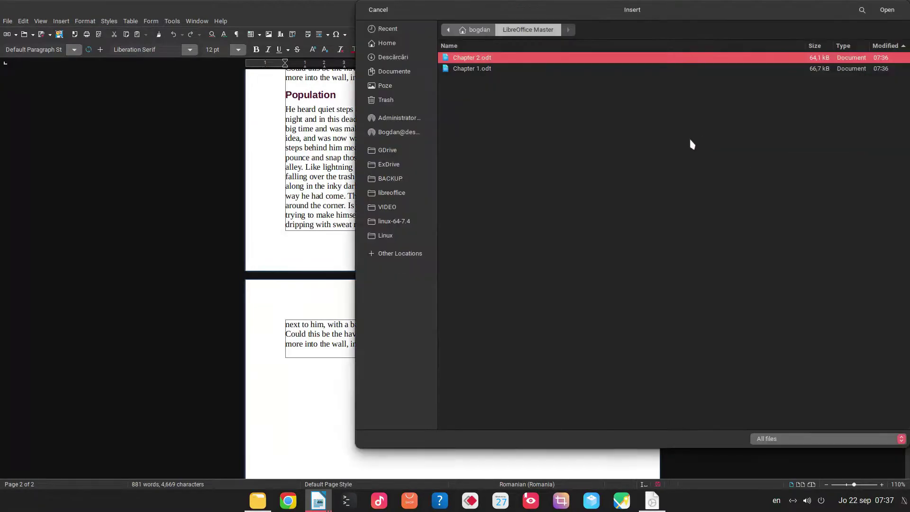
{"action": "double_click", "coordinate": [488, 58]}
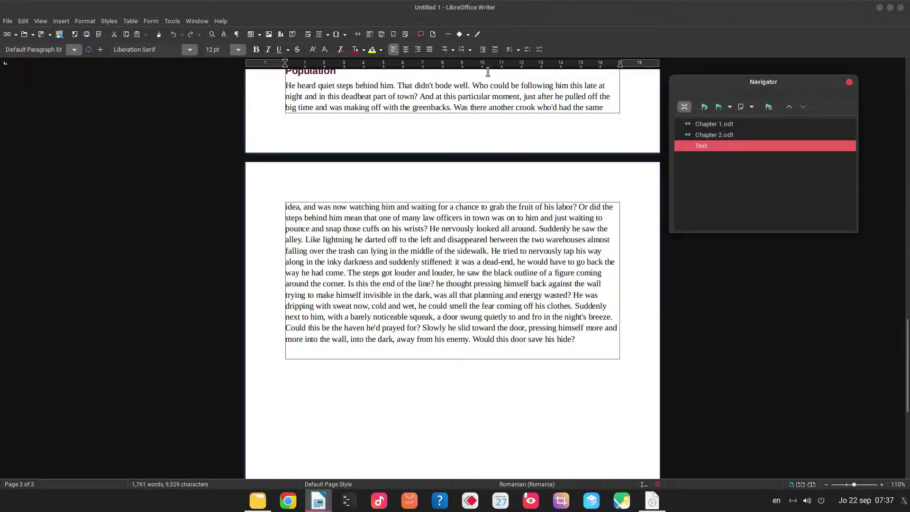
- Switch the master document to multiple-page view and examine the heading styles of both inserted chapters
{"action": "scroll", "coordinate": [388, 256], "scroll_direction": "up", "scroll_amount": 20}
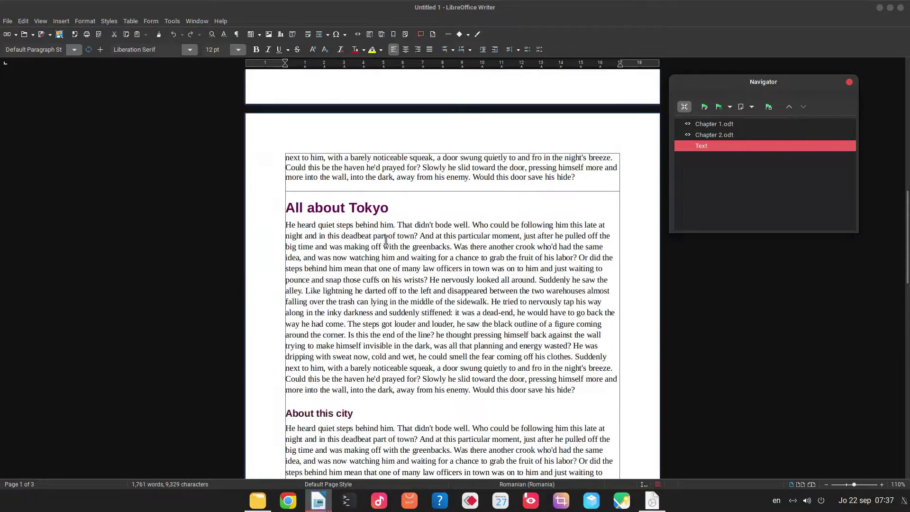
{"action": "left_click", "coordinate": [801, 484]}
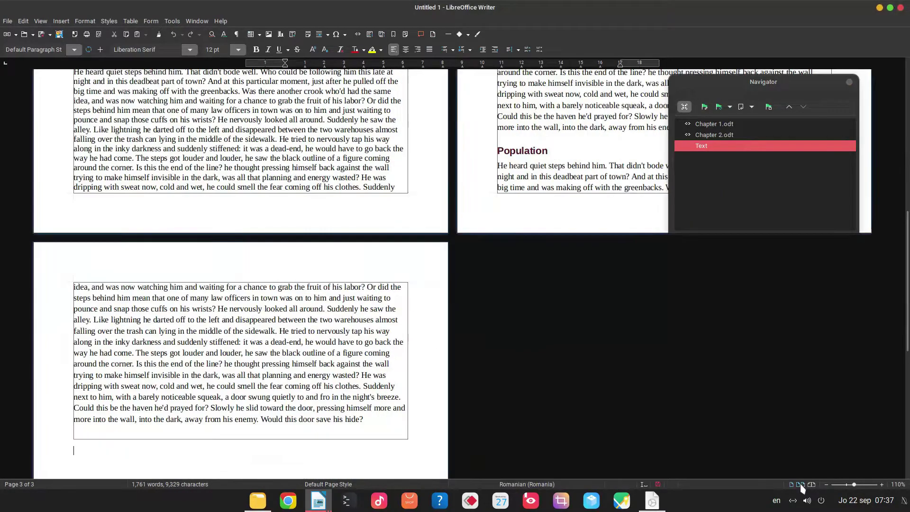
{"action": "left_click", "coordinate": [849, 82]}
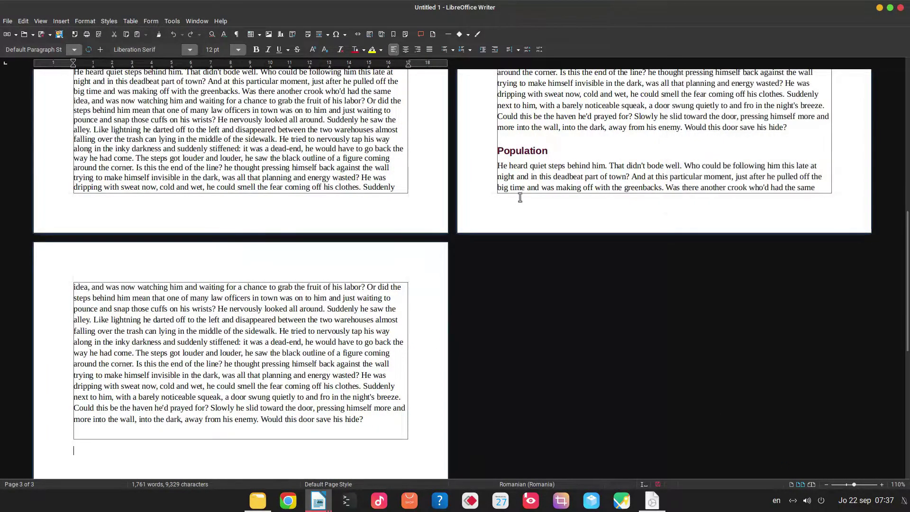
{"action": "scroll", "coordinate": [520, 197], "scroll_direction": "down", "scroll_amount": 4, "text": "ctrl"}
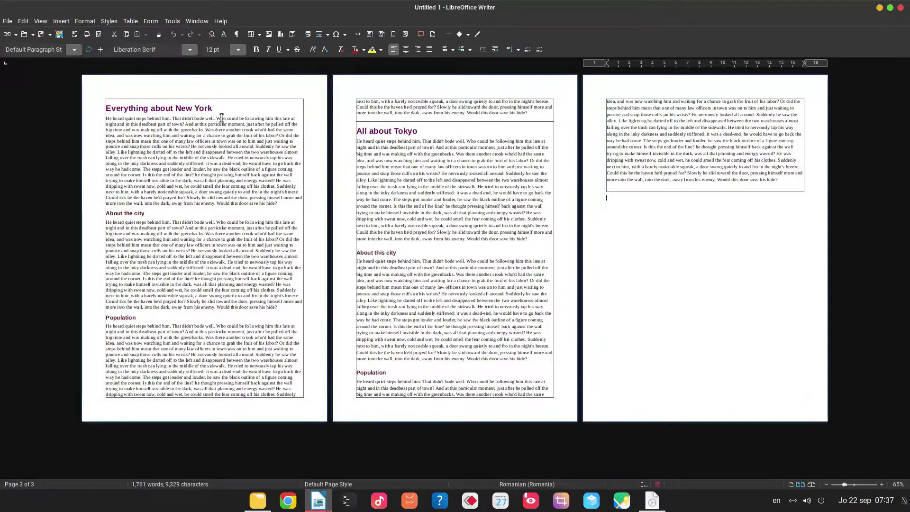
{"action": "left_click", "coordinate": [130, 214]}
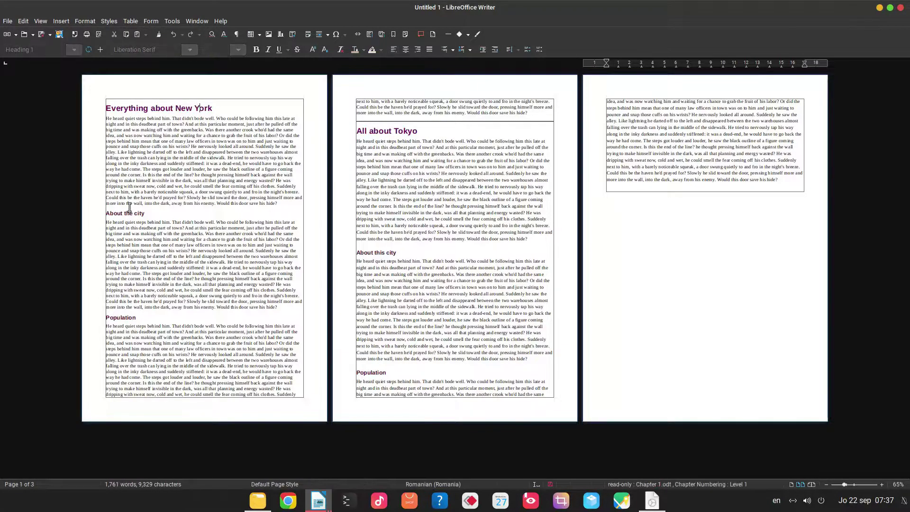
{"action": "scroll", "coordinate": [145, 137], "scroll_direction": "up", "scroll_amount": 2, "text": "ctrl"}
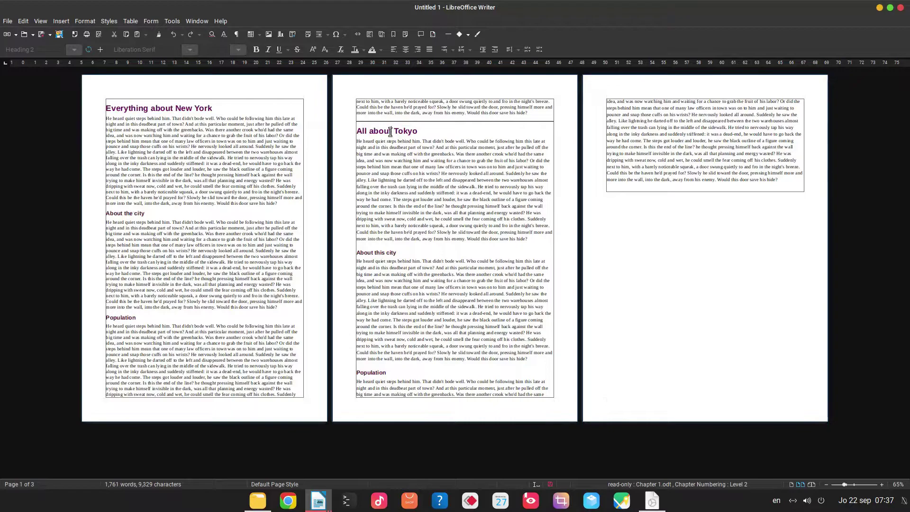
{"action": "key", "text": "F5"}
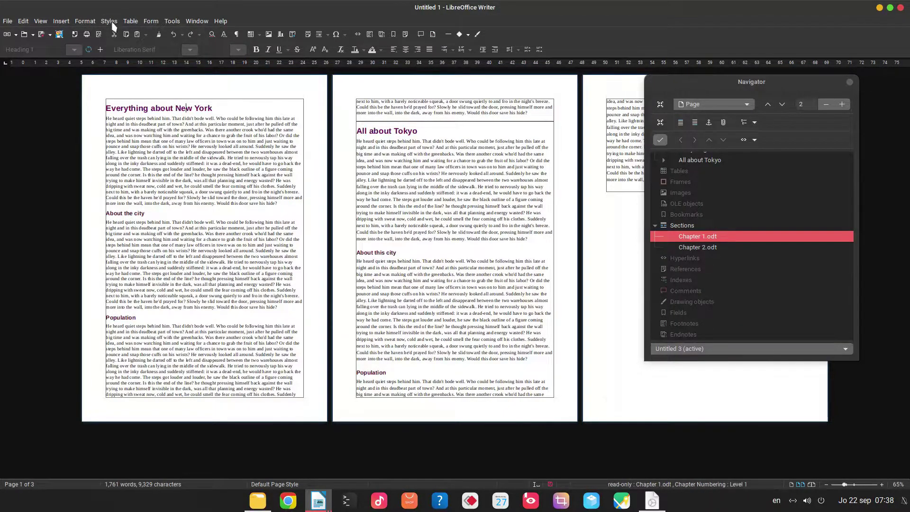
- Edit the Heading 1 style to insert a page break before it with Default Page Style, and close the Navigator
{"action": "left_click", "coordinate": [109, 21]}
{"action": "left_click", "coordinate": [139, 249]}
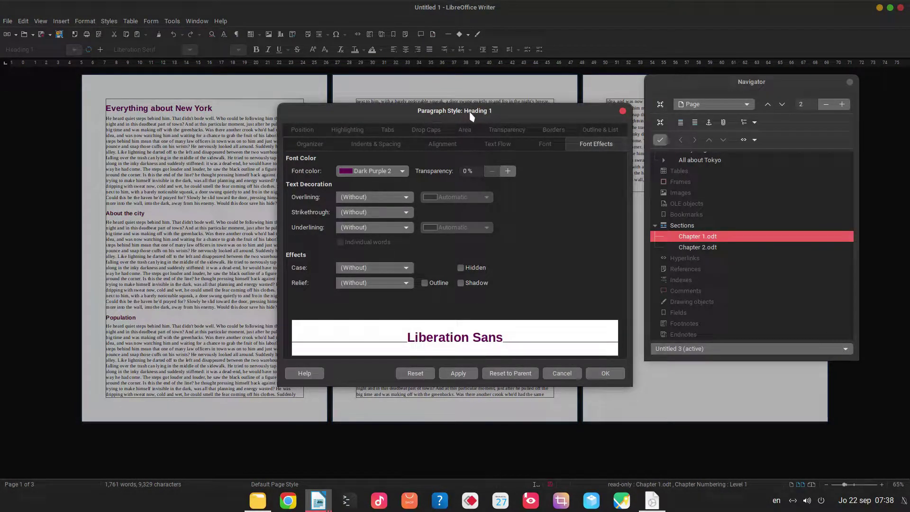
{"action": "left_click", "coordinate": [513, 144]}
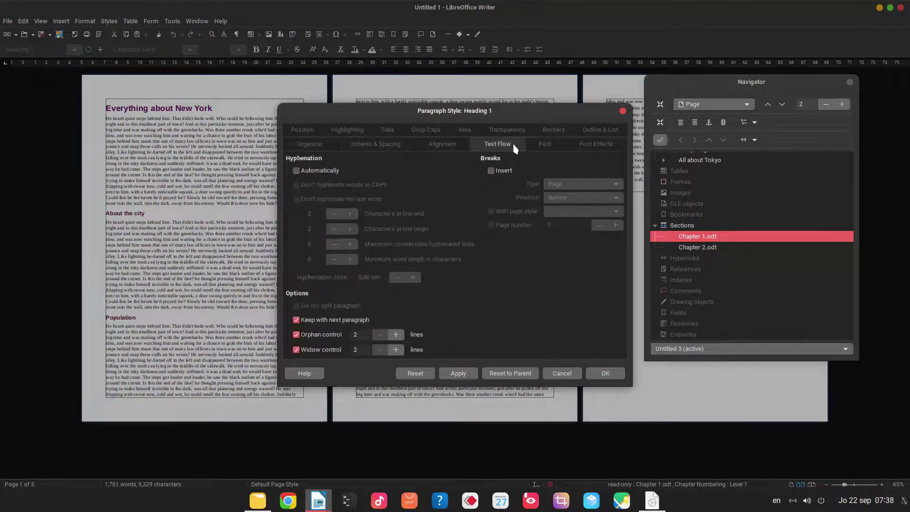
{"action": "left_click", "coordinate": [507, 172]}
{"action": "left_click", "coordinate": [536, 212]}
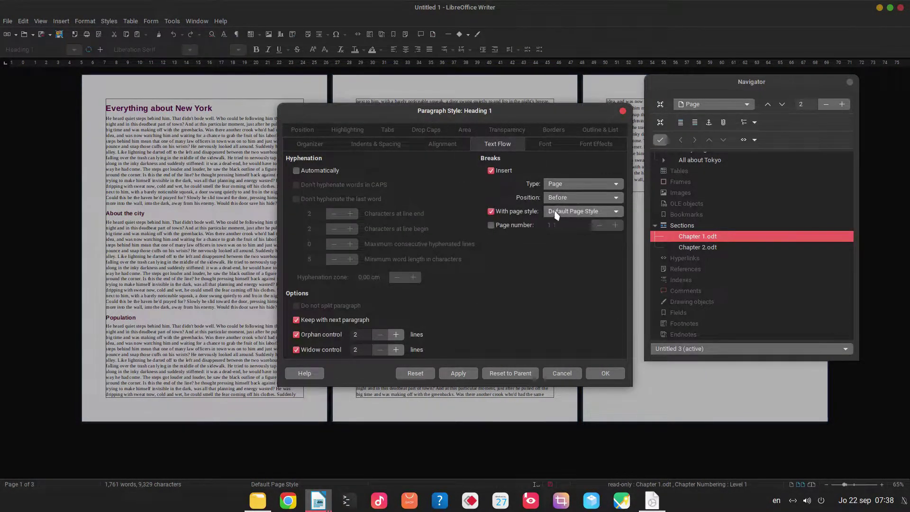
{"action": "left_click", "coordinate": [457, 375]}
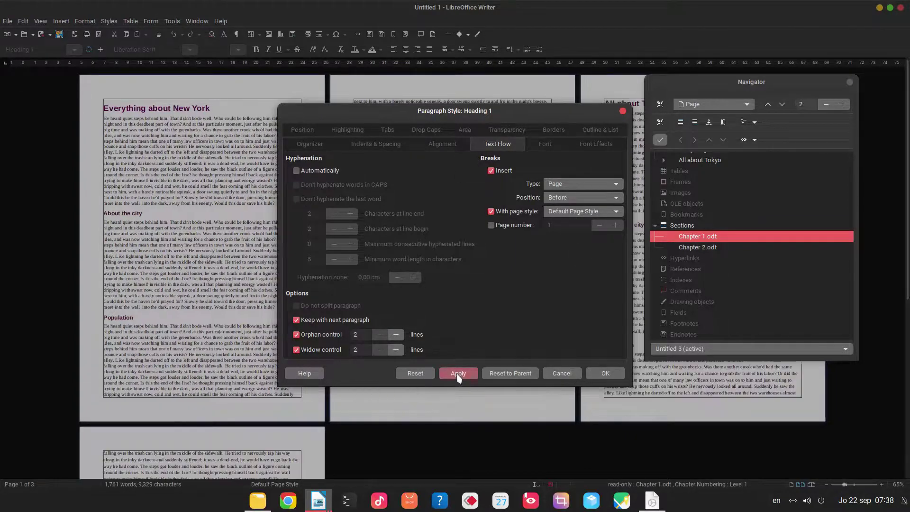
{"action": "left_click", "coordinate": [594, 374]}
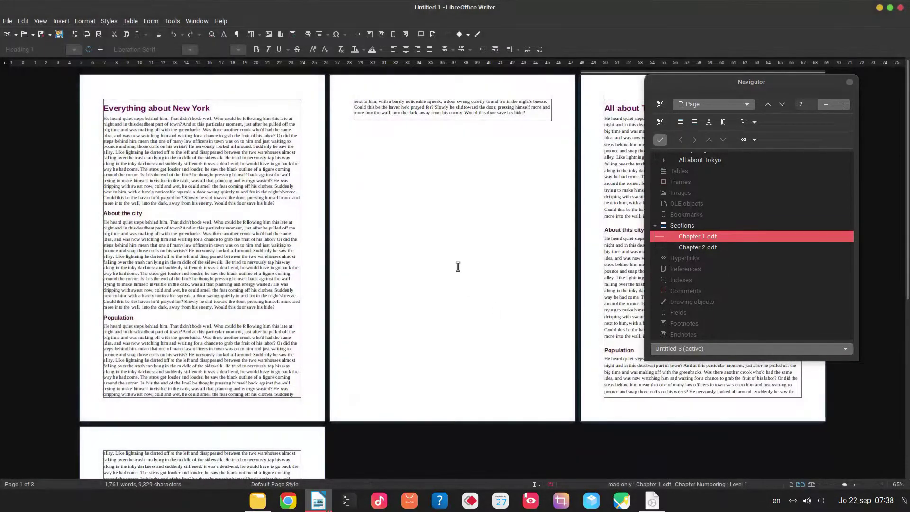
{"action": "left_click", "coordinate": [849, 82]}
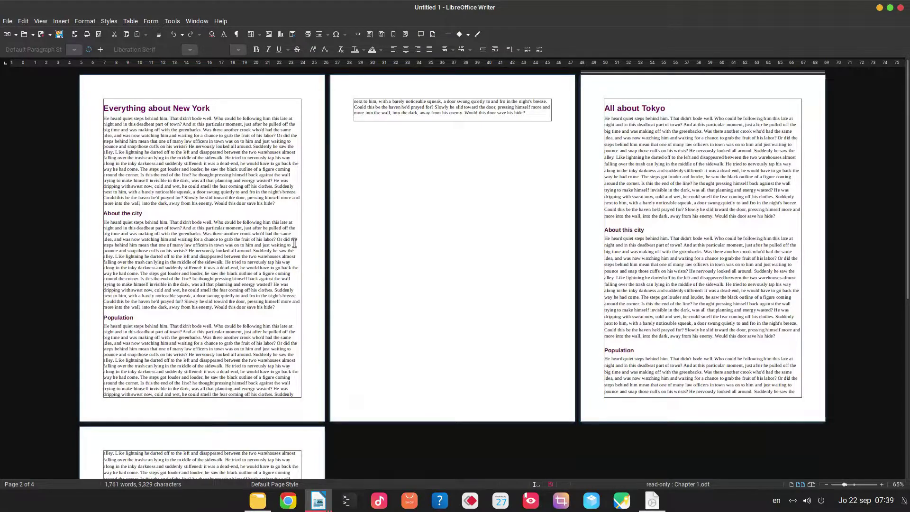
- Open the master document's print preview and compare its Tokyo headings with the original ones in Chapter 2.odt
{"action": "key", "text": "ctrl+shift+o"}
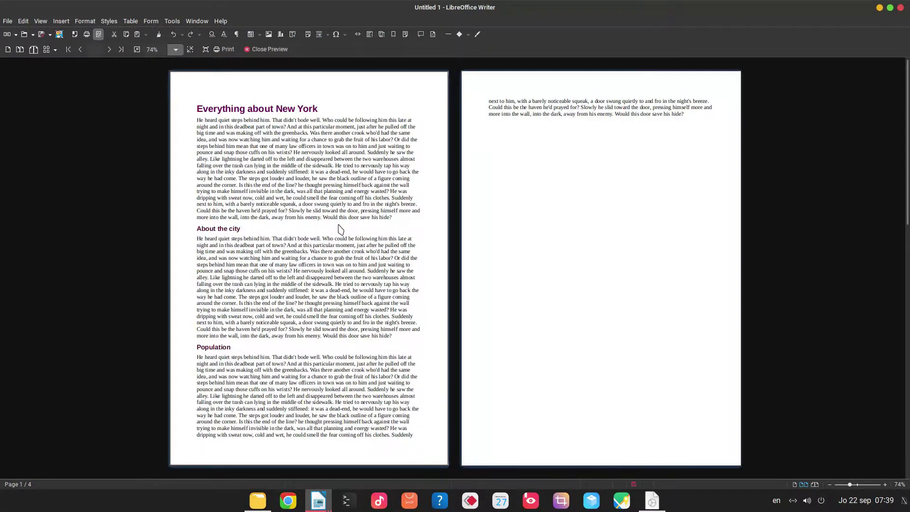
{"action": "scroll", "coordinate": [340, 230], "scroll_direction": "down", "scroll_amount": 1}
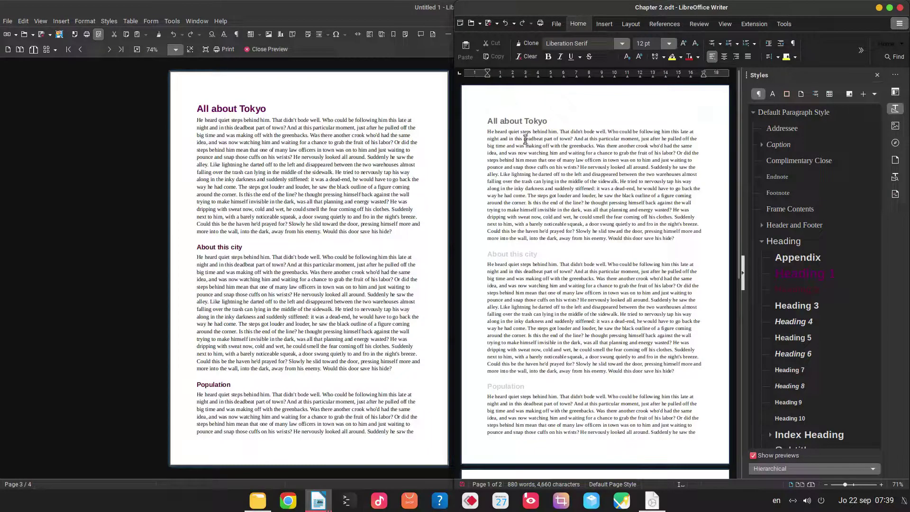
{"action": "left_click", "coordinate": [525, 121]}
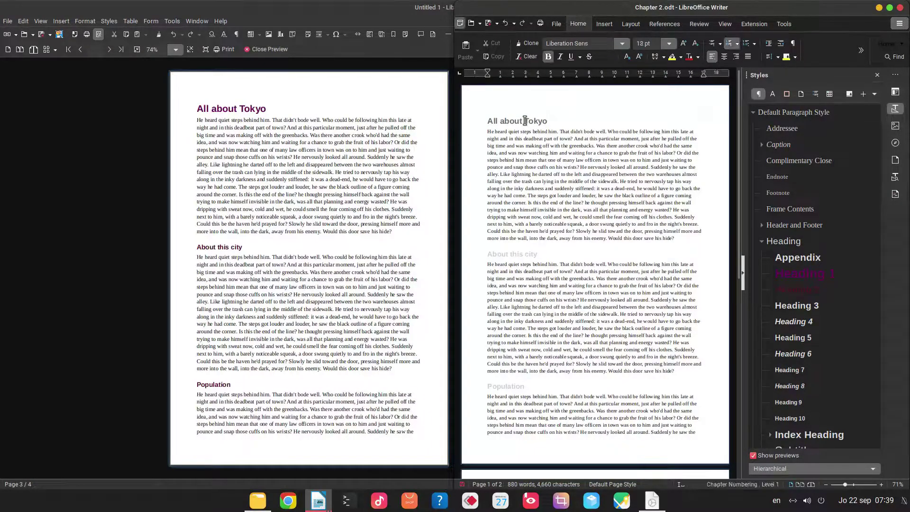
{"action": "left_click", "coordinate": [534, 255]}
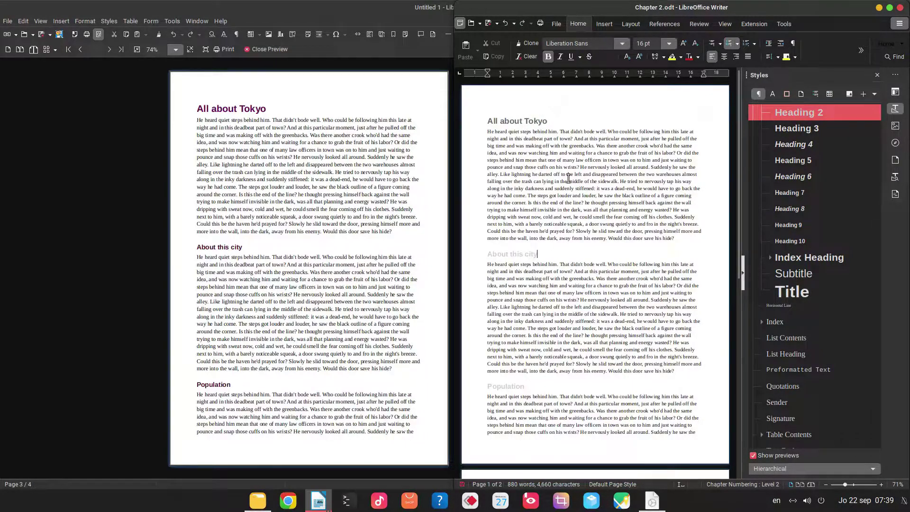
{"action": "left_click", "coordinate": [367, 158]}
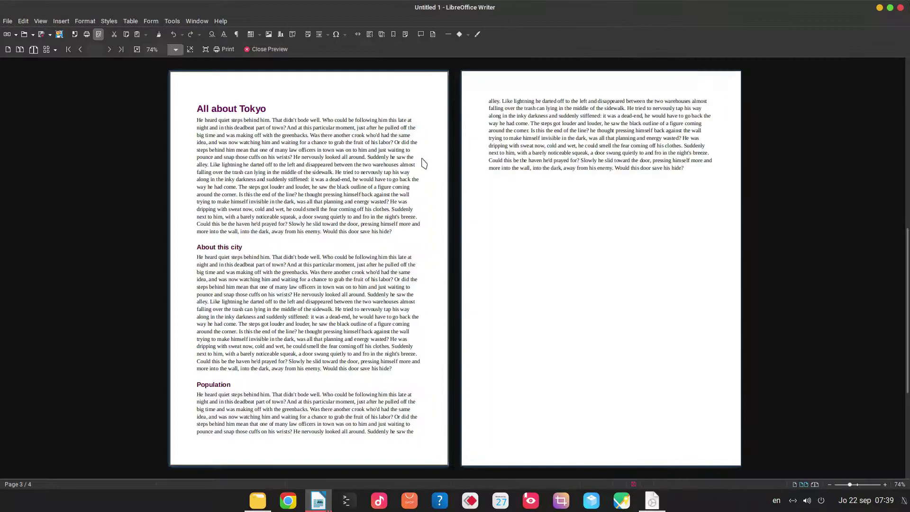
- Return to the first pages of the print preview, close it and place the cursor in the New York text
{"action": "scroll", "coordinate": [396, 190], "scroll_direction": "up", "scroll_amount": 2}
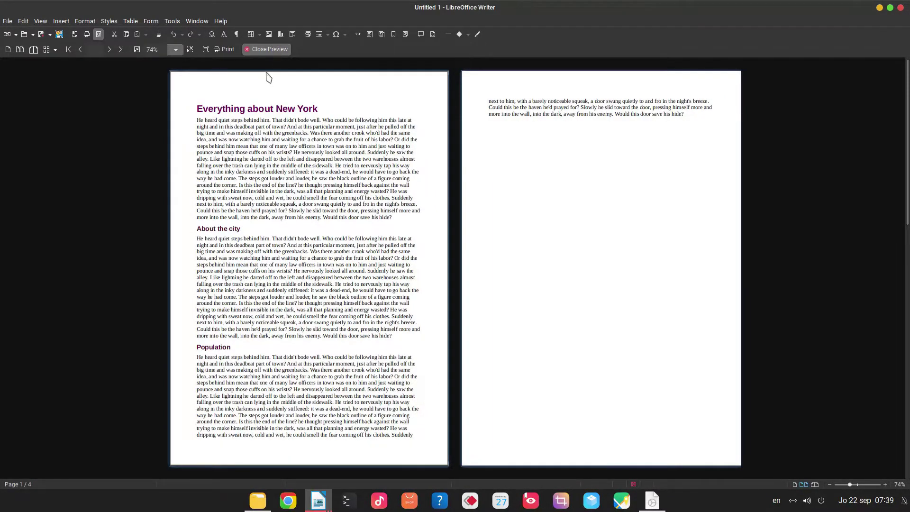
{"action": "left_click", "coordinate": [268, 49]}
{"action": "left_click", "coordinate": [215, 141]}
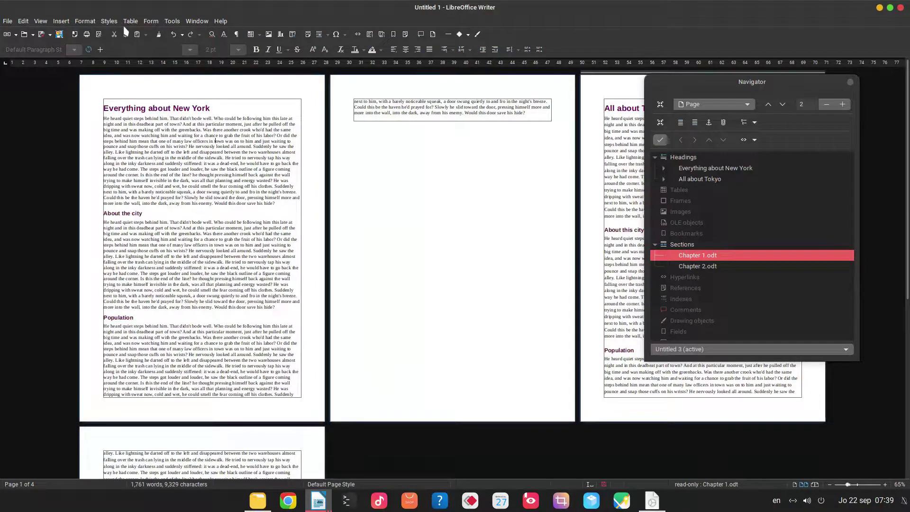
- Set the alignment of the master document's Default Paragraph Style to Justified and close the Navigator
{"action": "left_click", "coordinate": [110, 21]}
{"action": "left_click", "coordinate": [121, 251]}
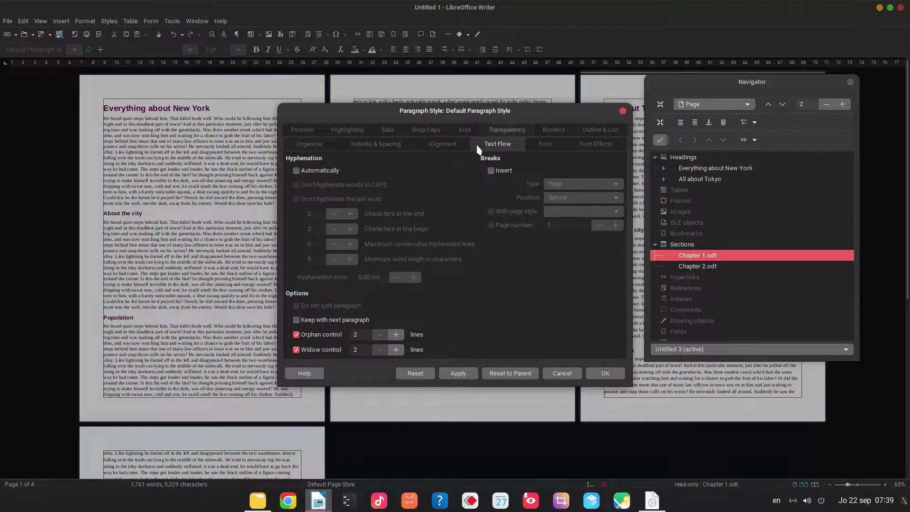
{"action": "left_click", "coordinate": [437, 145]}
{"action": "left_click", "coordinate": [313, 209]}
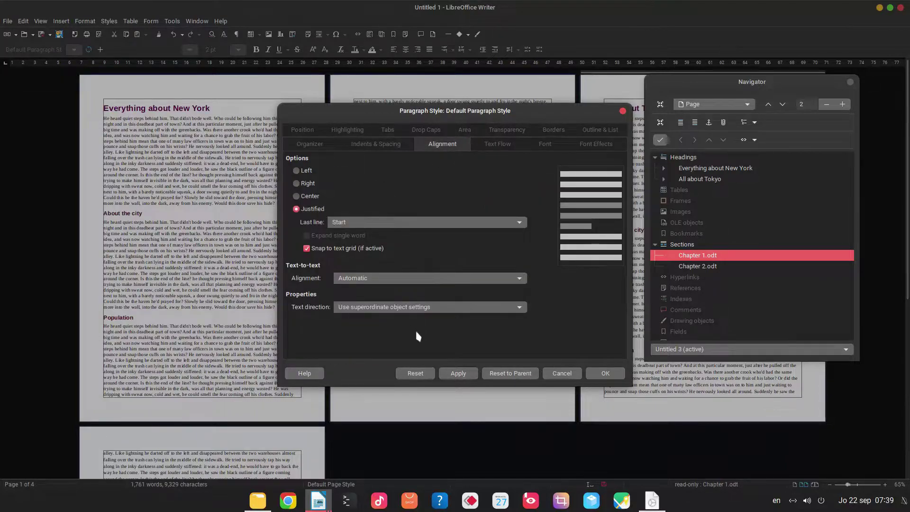
{"action": "left_click", "coordinate": [458, 373]}
{"action": "left_click", "coordinate": [603, 374]}
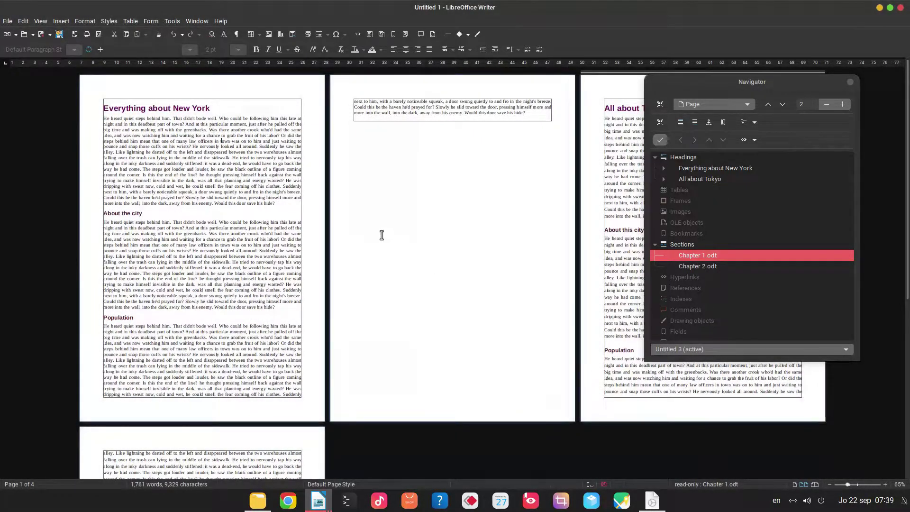
{"action": "left_click", "coordinate": [850, 81]}
- Arrange the master document side by side with Chapter 2.odt
{"action": "scroll", "coordinate": [578, 200], "scroll_direction": "down", "scroll_amount": 5}
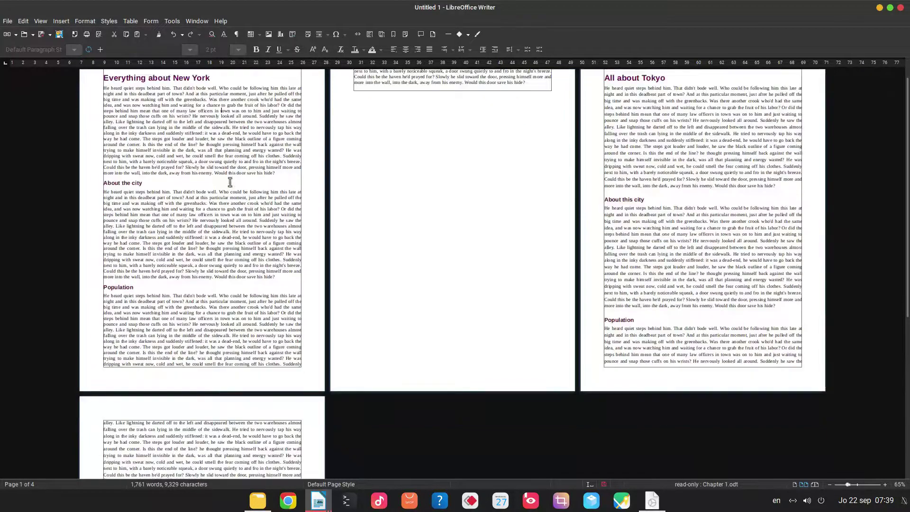
{"action": "key", "text": "super+Left"}
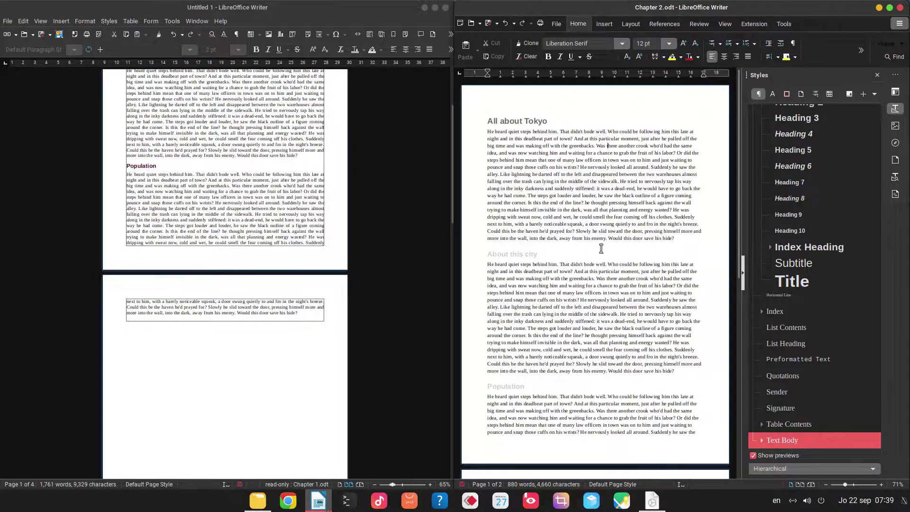
{"action": "scroll", "coordinate": [238, 186], "scroll_direction": "up", "scroll_amount": 5}
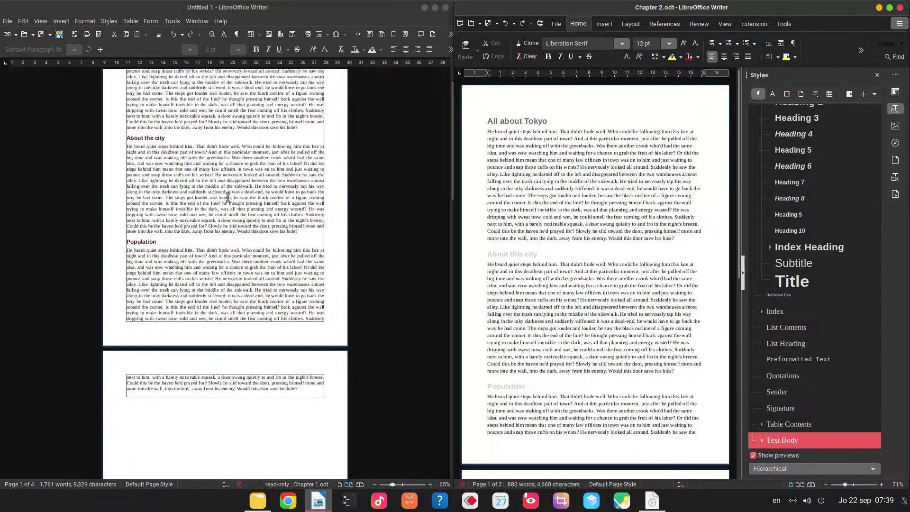
- Save the master document in the LibreOffice Master folder as Master Document in ODF Master Document (.odm) format
{"action": "left_click", "coordinate": [239, 151]}
{"action": "key", "text": "ctrl+s"}
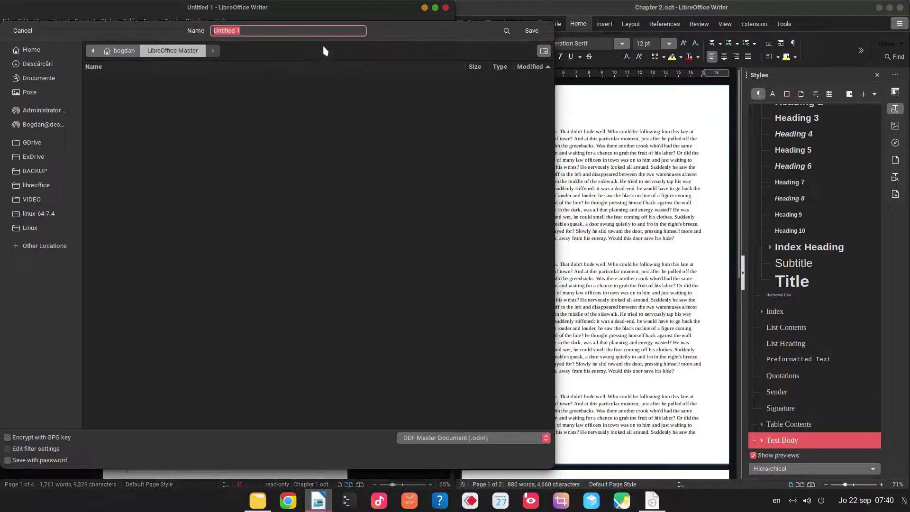
{"action": "type", "text": "Maast"}
{"action": "type", "text": "r Document"}
{"action": "key", "text": "Return"}
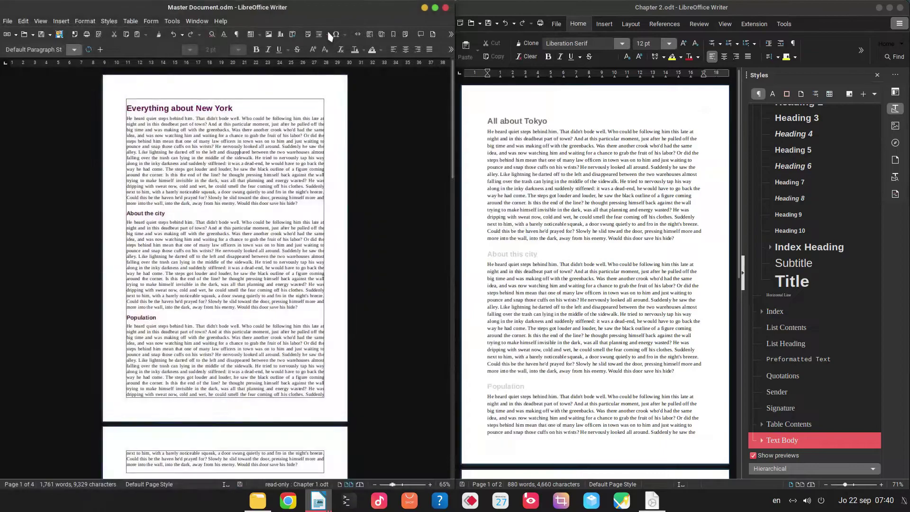
{"action": "left_click", "coordinate": [659, 173]}
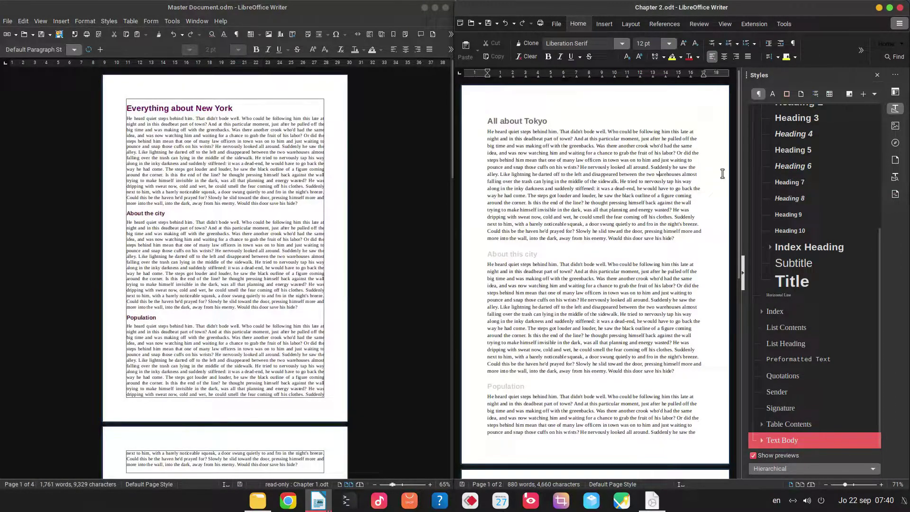
{"action": "key", "text": "Down"}
{"action": "key", "text": "Down"}
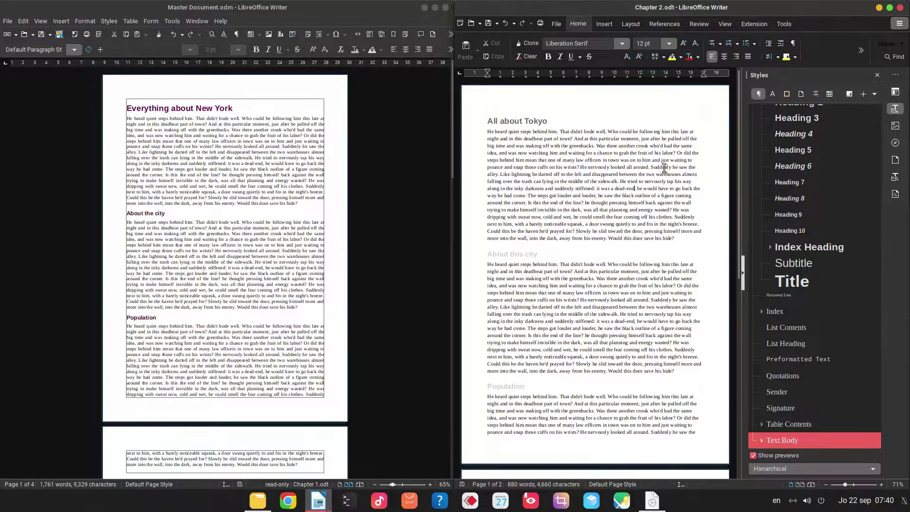
- Set the line spacing of the master document's Default Paragraph Style to 1.5 Lines
{"action": "left_click", "coordinate": [259, 129]}
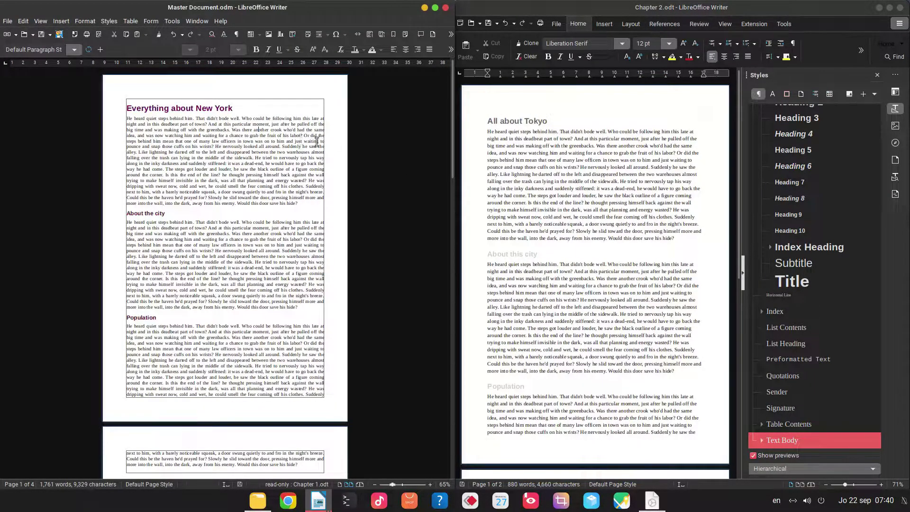
{"action": "left_click", "coordinate": [110, 21]}
{"action": "left_click", "coordinate": [164, 215]}
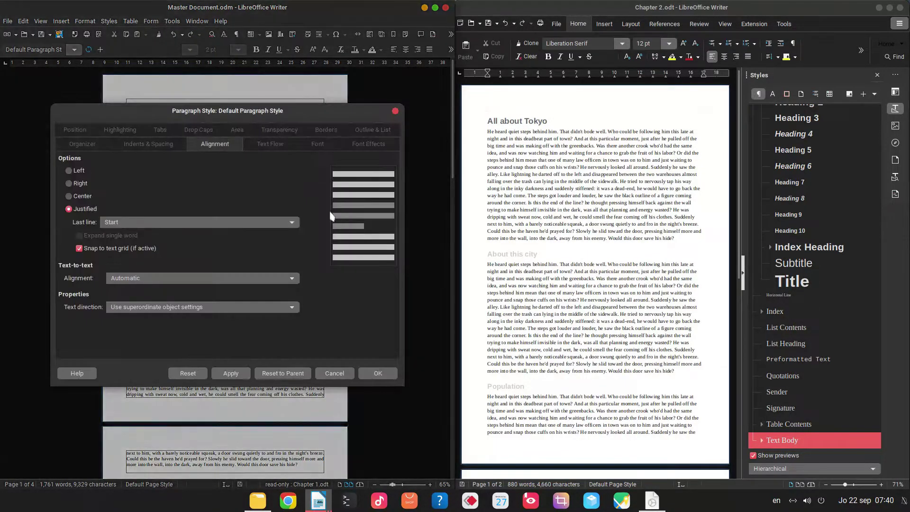
{"action": "left_click", "coordinate": [267, 148]}
{"action": "left_click", "coordinate": [327, 145]}
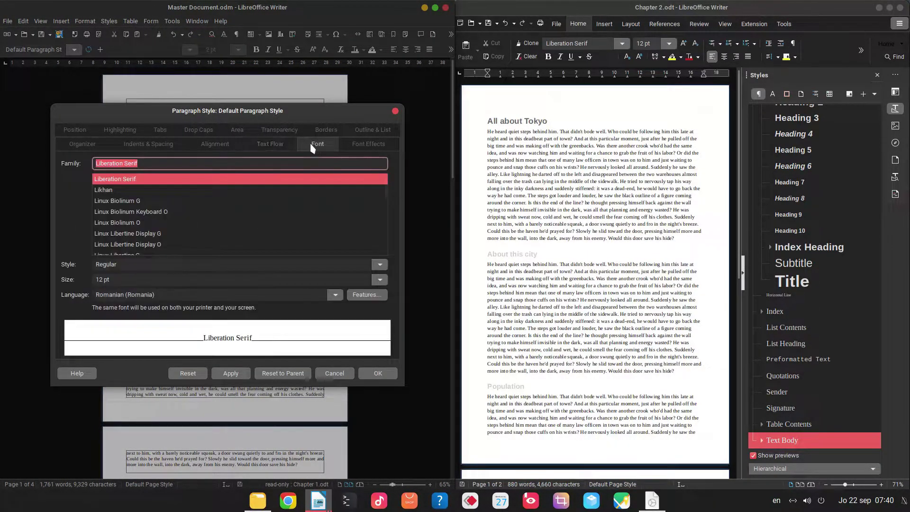
{"action": "left_click", "coordinate": [363, 144]}
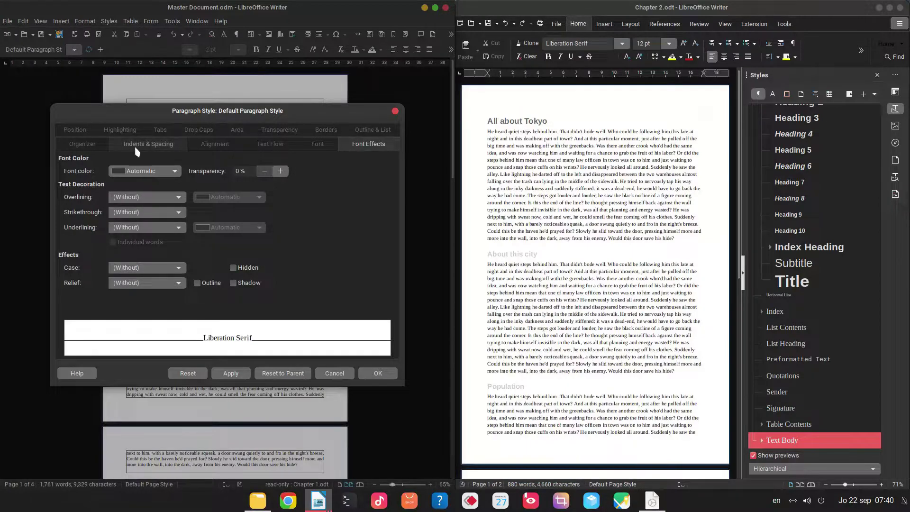
{"action": "left_click", "coordinate": [148, 143]}
{"action": "left_click", "coordinate": [127, 297]}
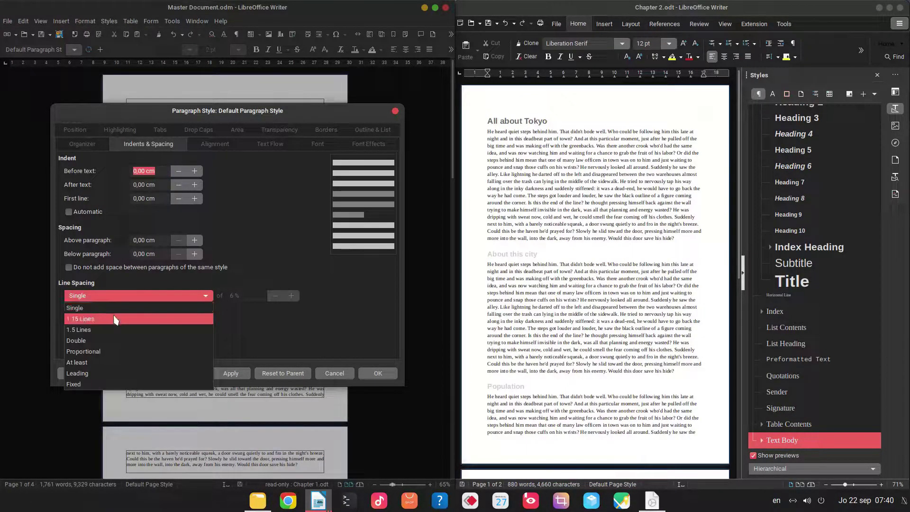
{"action": "left_click", "coordinate": [74, 330]}
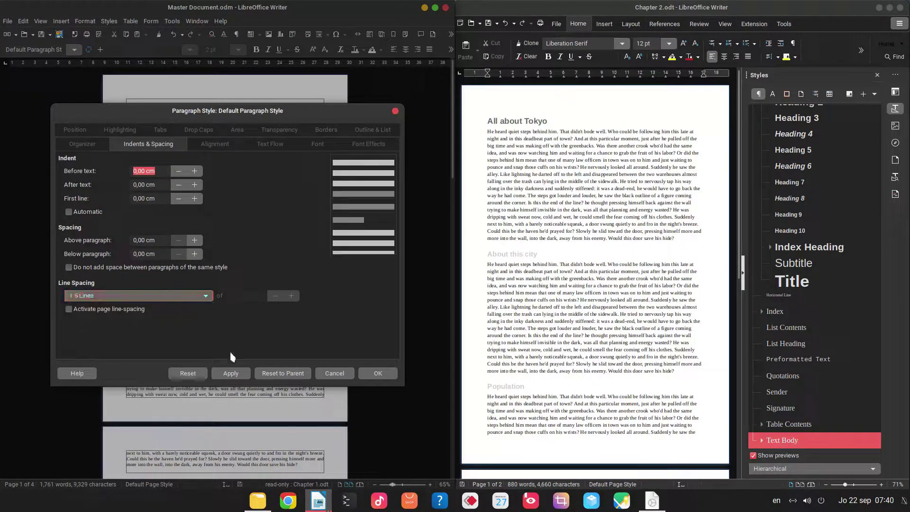
{"action": "left_click", "coordinate": [231, 373]}
{"action": "left_click", "coordinate": [378, 373]}
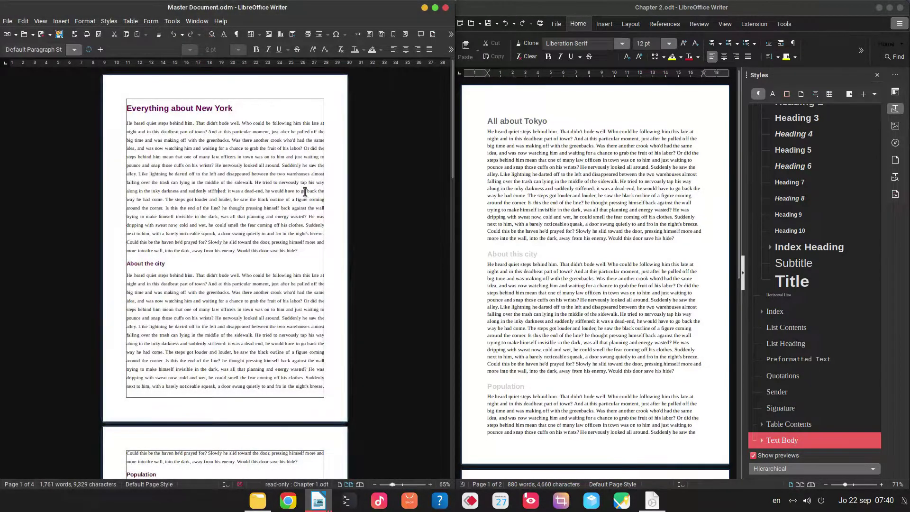
- Compare both chapters' body text in the master document, and apply Default Paragraph Style to the paragraph under All about Tokyo in Chapter 2.odt
{"action": "scroll", "coordinate": [304, 191], "scroll_direction": "down", "scroll_amount": 15}
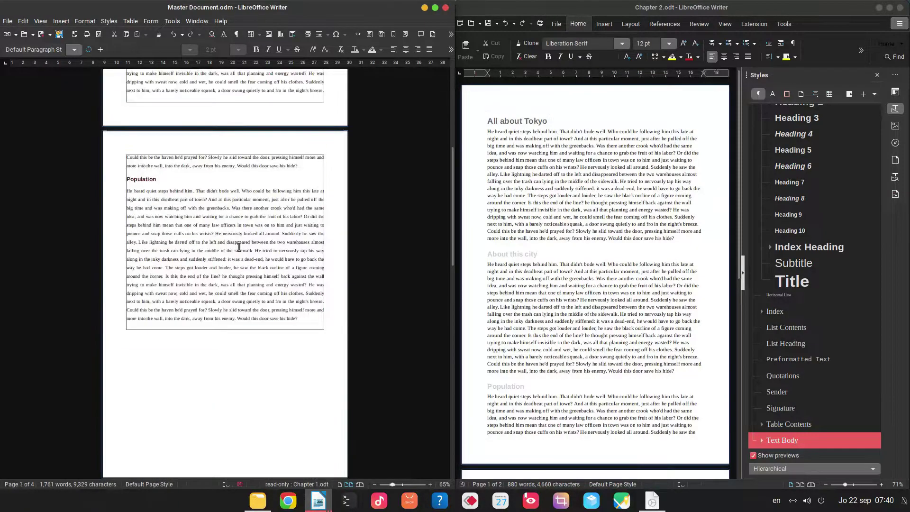
{"action": "scroll", "coordinate": [239, 246], "scroll_direction": "up", "scroll_amount": 10}
{"action": "scroll", "coordinate": [220, 175], "scroll_direction": "down", "scroll_amount": 10}
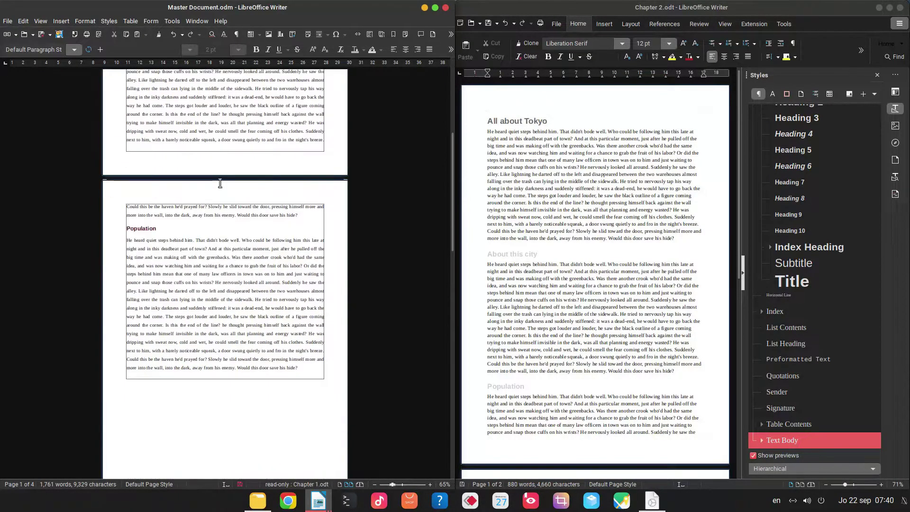
{"action": "left_click", "coordinate": [331, 322]}
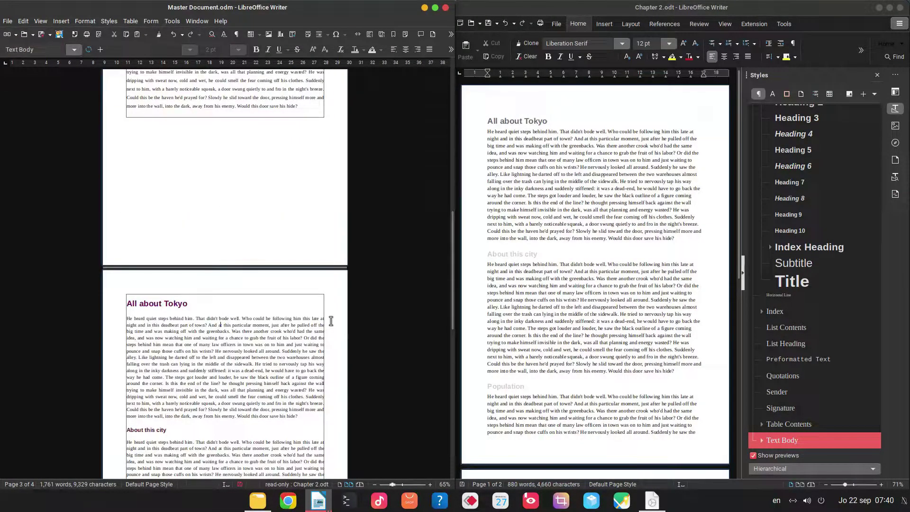
{"action": "left_click", "coordinate": [247, 328]}
{"action": "left_click", "coordinate": [580, 189]}
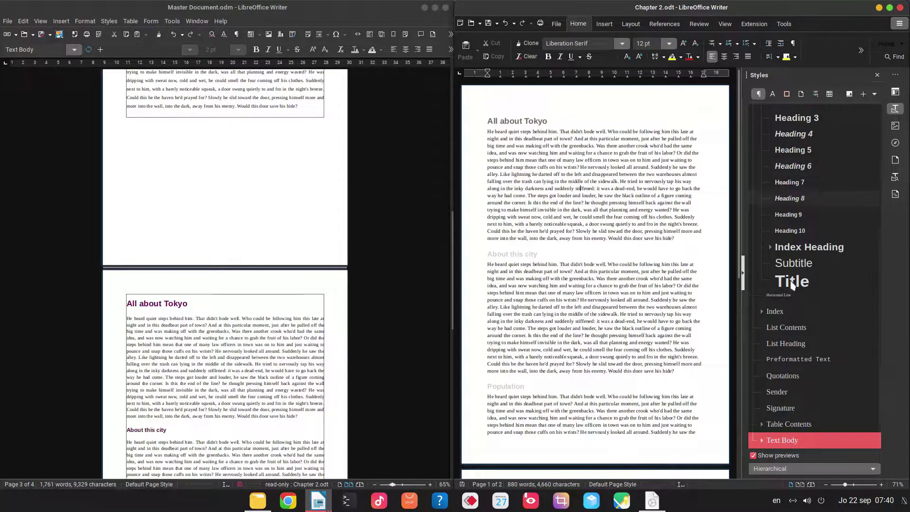
{"action": "scroll", "coordinate": [853, 218], "scroll_direction": "up", "scroll_amount": 5}
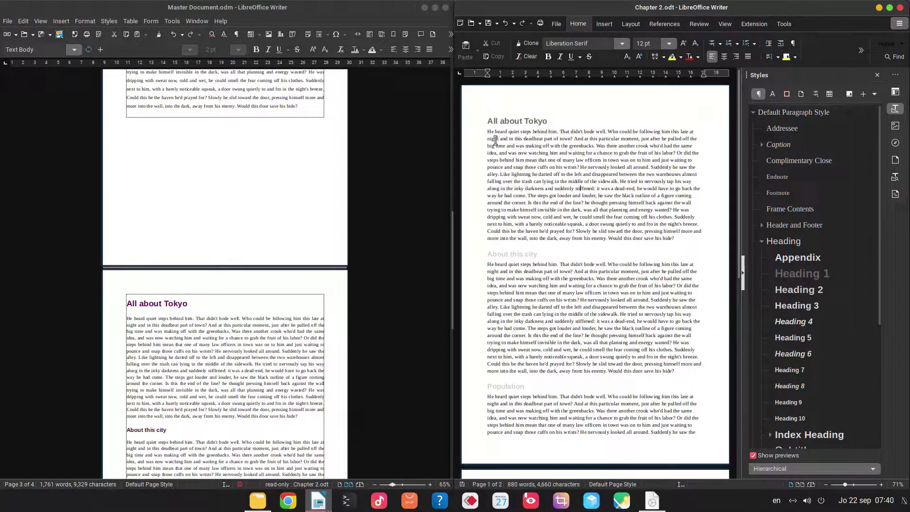
{"action": "left_click_drag", "start_coordinate": [488, 138], "coordinate": [676, 238]}
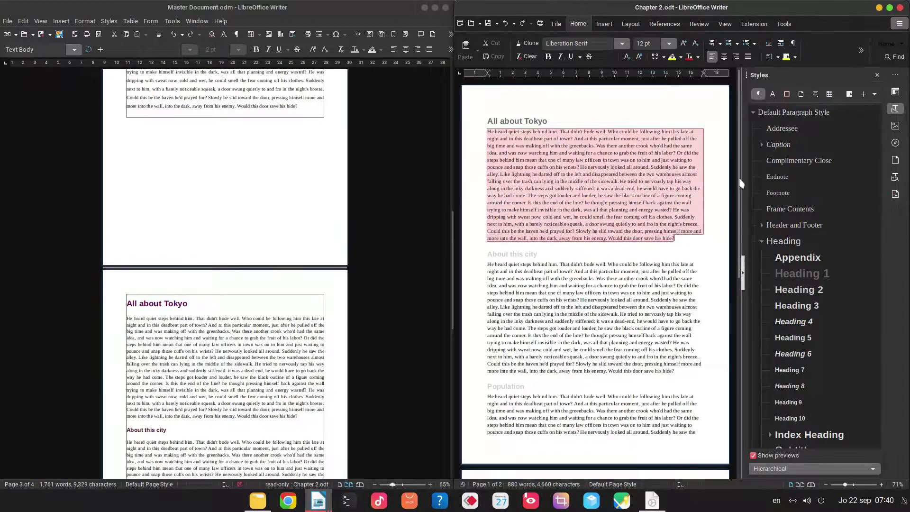
{"action": "double_click", "coordinate": [778, 113]}
- Apply Default Paragraph Style to the paragraphs under About this city and Population in Chapter 2.odt
{"action": "left_click", "coordinate": [644, 246]}
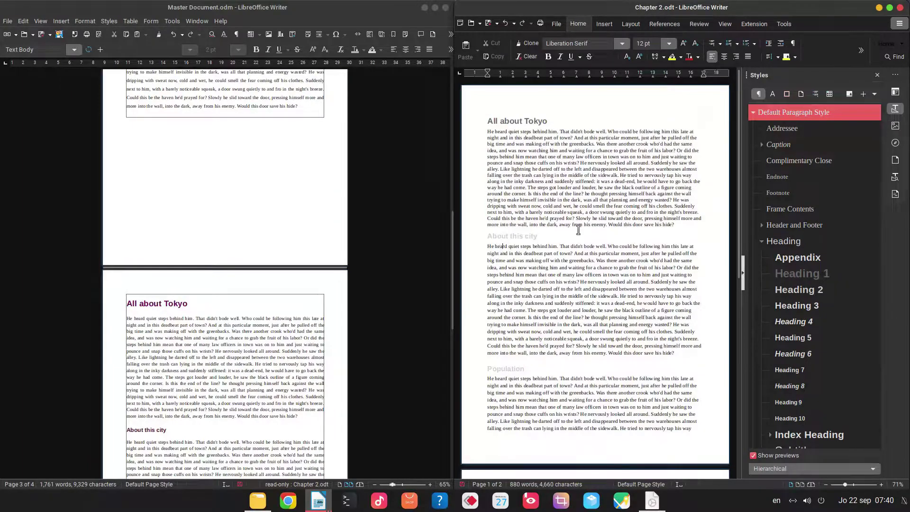
{"action": "left_click", "coordinate": [820, 117]}
{"action": "scroll", "coordinate": [823, 174], "scroll_direction": "up", "scroll_amount": 5}
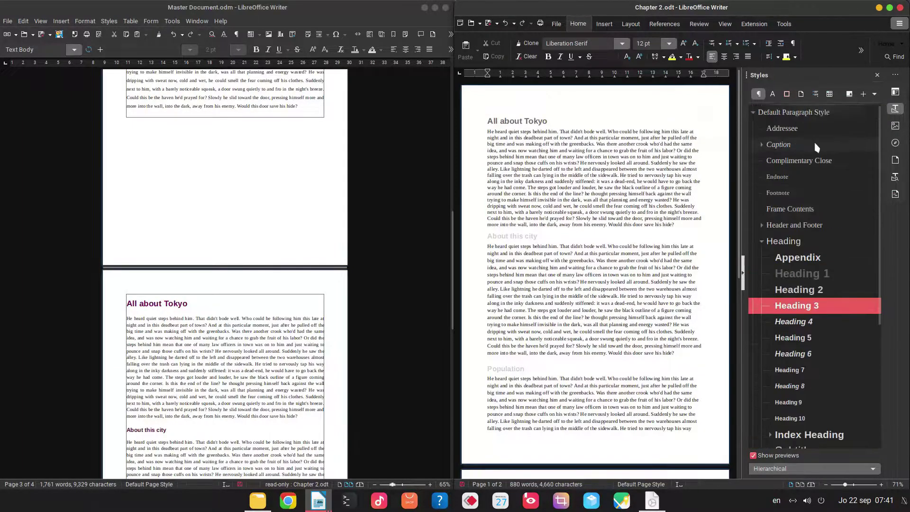
{"action": "double_click", "coordinate": [806, 112]}
{"action": "scroll", "coordinate": [574, 266], "scroll_direction": "down", "scroll_amount": 5}
{"action": "left_click", "coordinate": [575, 265]}
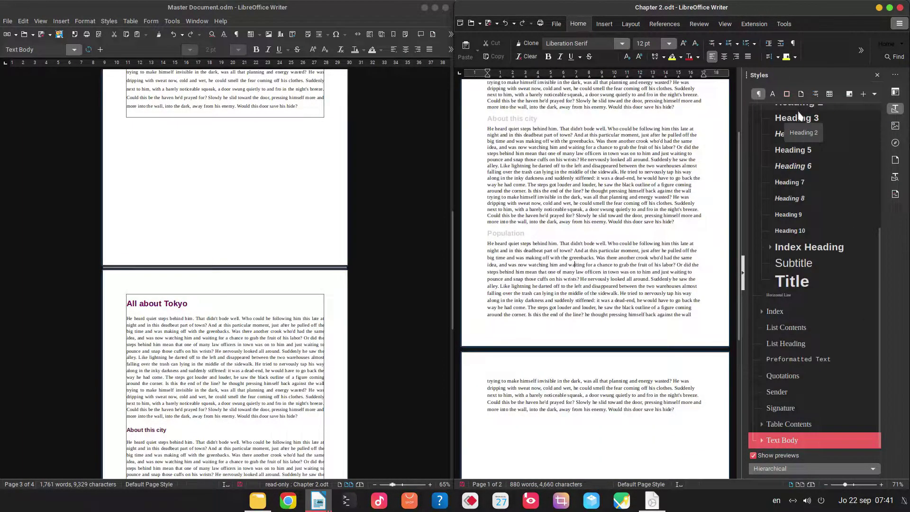
{"action": "scroll", "coordinate": [816, 127], "scroll_direction": "up", "scroll_amount": 5}
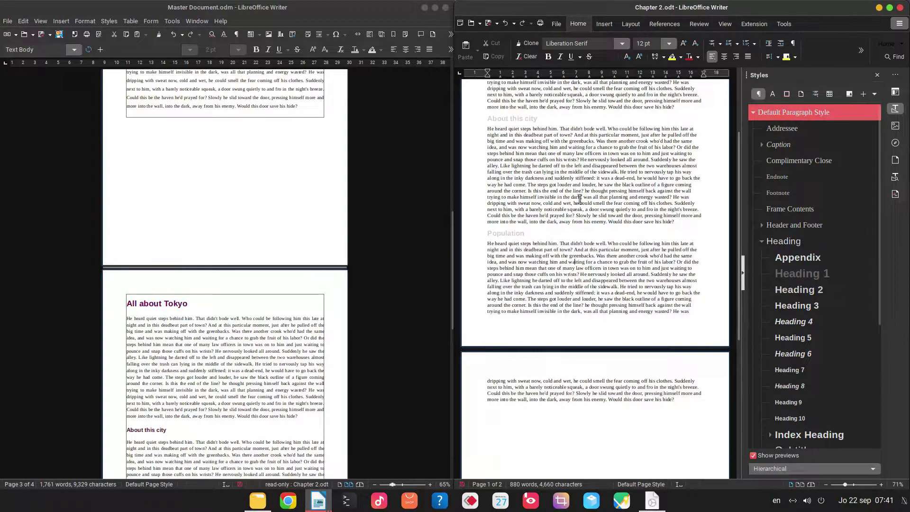
{"action": "scroll", "coordinate": [598, 186], "scroll_direction": "up", "scroll_amount": 5}
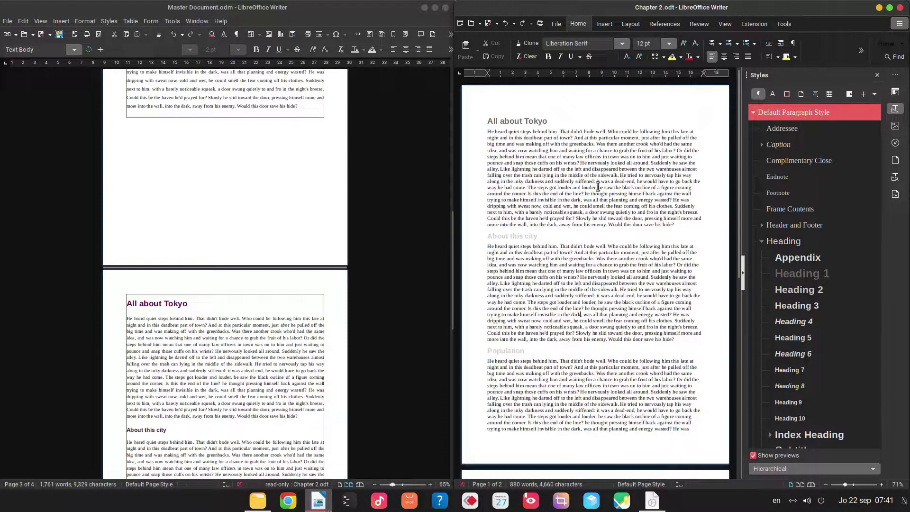
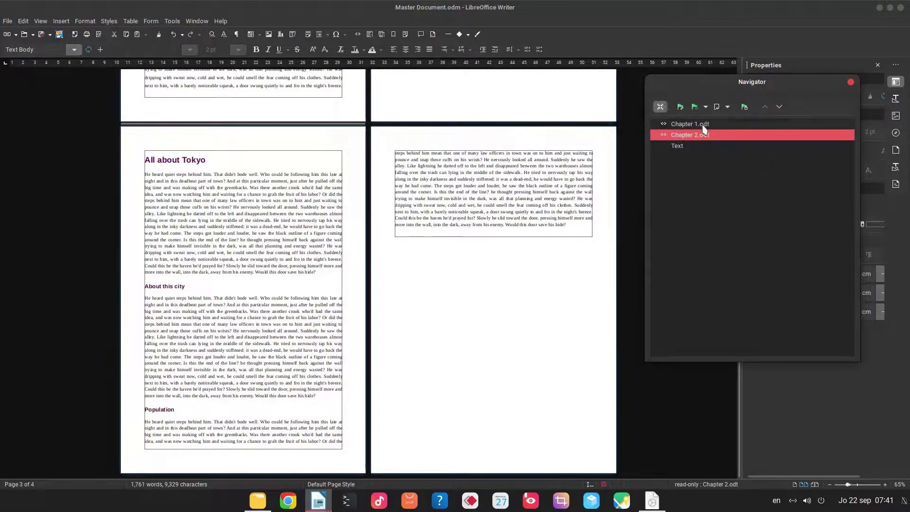
- Update all linked content of Master Document.odm from the Navigator, confirm the link update, and review the line spacing of both chapters
{"action": "left_click", "coordinate": [705, 106]}
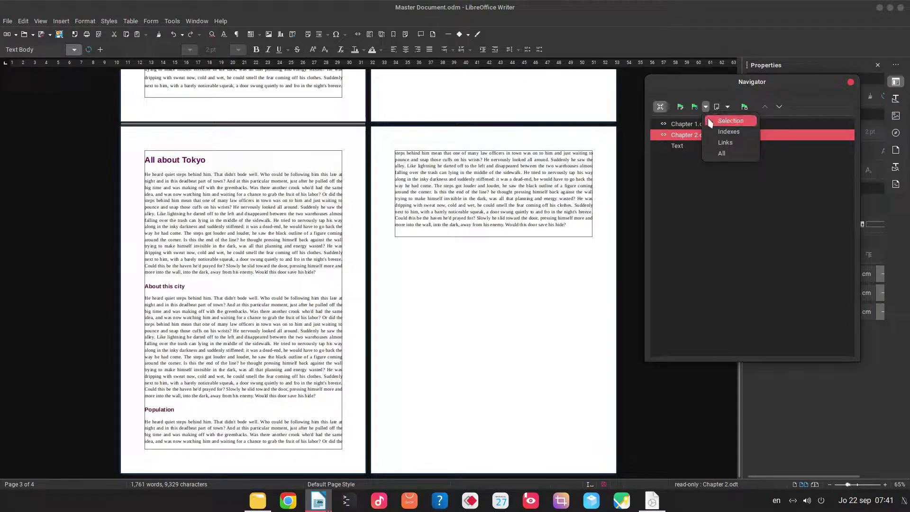
{"action": "left_click", "coordinate": [721, 154]}
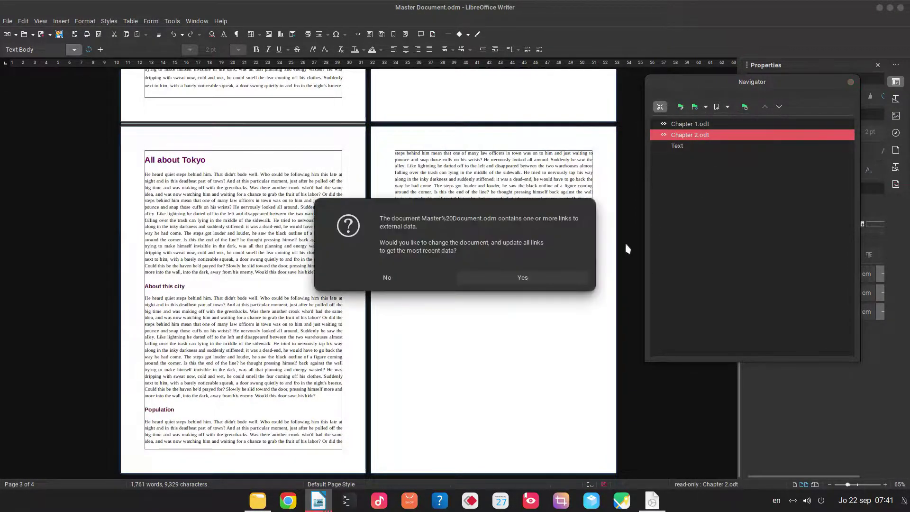
{"action": "left_click", "coordinate": [570, 281]}
{"action": "scroll", "coordinate": [271, 241], "scroll_direction": "up", "scroll_amount": 5}
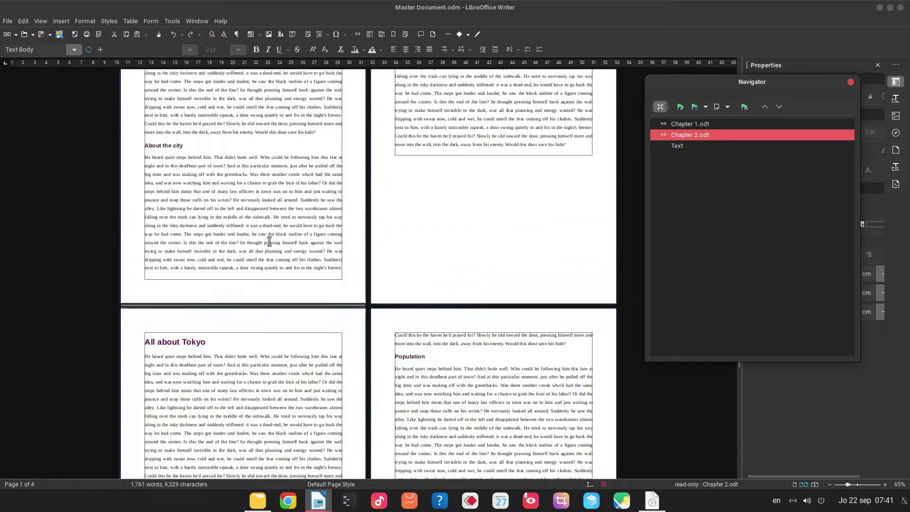
{"action": "scroll", "coordinate": [269, 242], "scroll_direction": "up", "scroll_amount": 3}
{"action": "left_click", "coordinate": [288, 199]}
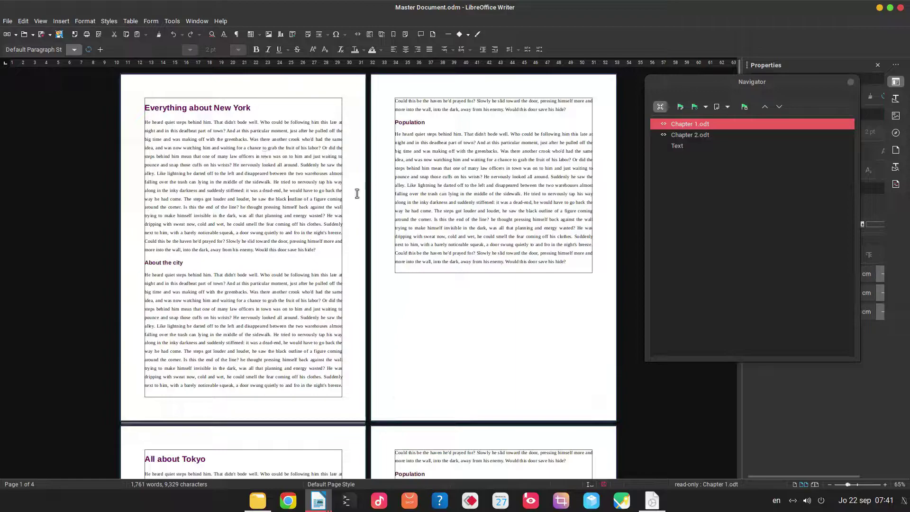
{"action": "scroll", "coordinate": [306, 214], "scroll_direction": "down", "scroll_amount": 8}
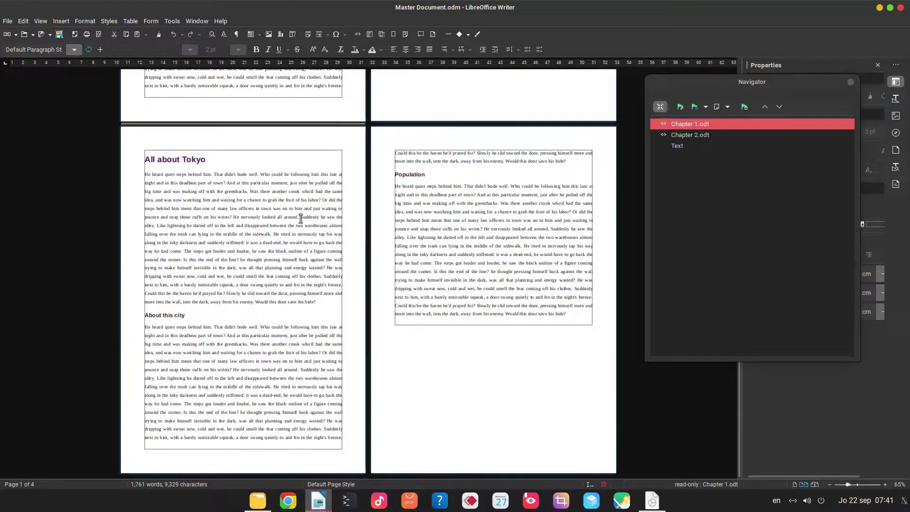
{"action": "scroll", "coordinate": [298, 220], "scroll_direction": "up", "scroll_amount": 8}
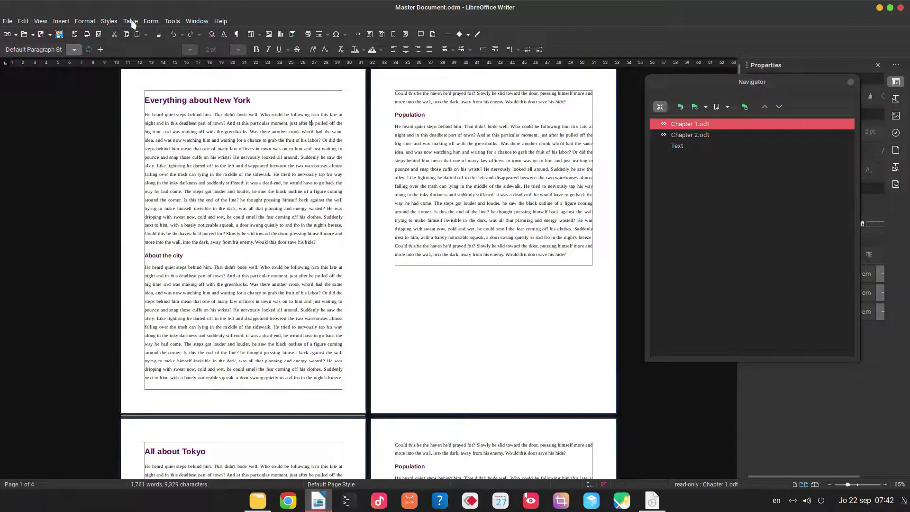
- Set the line spacing of the master document's Default Paragraph Style to 1.15 Lines and check the text of both chapters
{"action": "left_click", "coordinate": [108, 21]}
{"action": "left_click", "coordinate": [141, 250]}
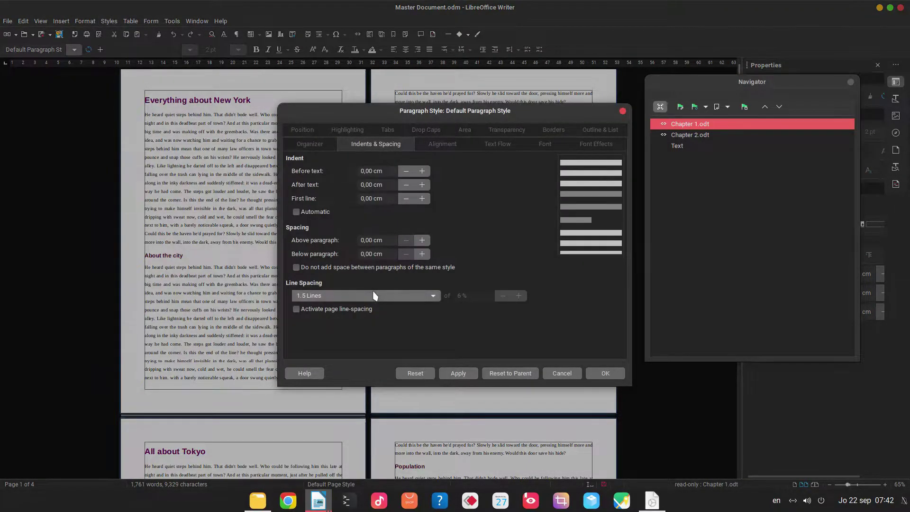
{"action": "left_click", "coordinate": [353, 296]}
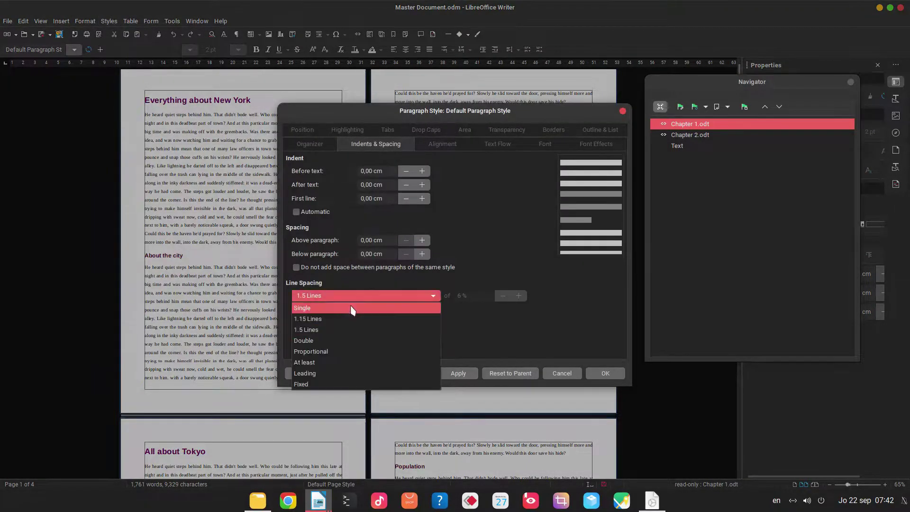
{"action": "left_click", "coordinate": [299, 323]}
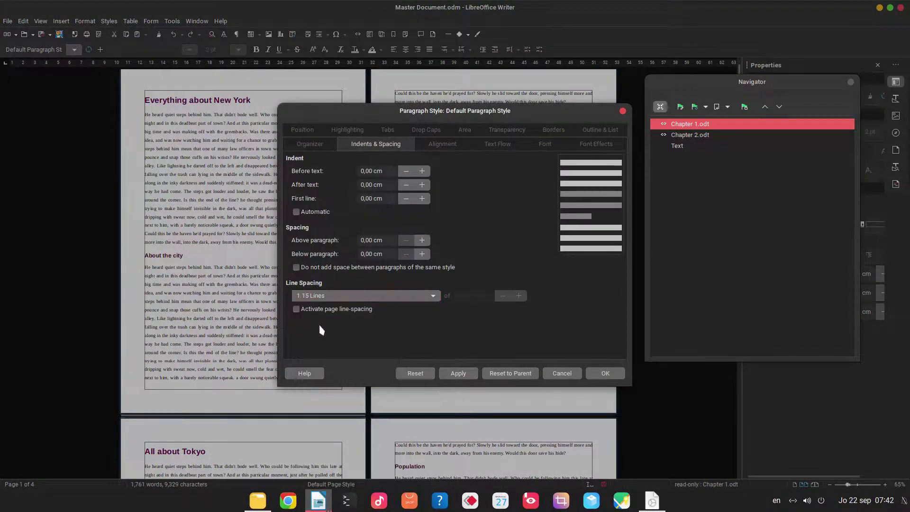
{"action": "left_click", "coordinate": [459, 373]}
{"action": "left_click", "coordinate": [606, 373]}
{"action": "scroll", "coordinate": [333, 313], "scroll_direction": "down", "scroll_amount": 4}
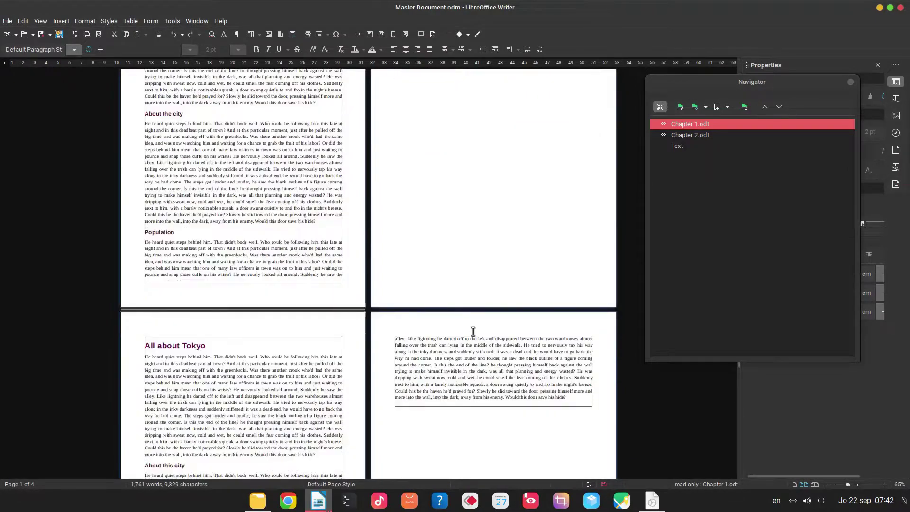
{"action": "left_click", "coordinate": [466, 359]}
{"action": "scroll", "coordinate": [265, 143], "scroll_direction": "up", "scroll_amount": 4}
- Set the font size of the master document's Default Paragraph Style to 13 pt
{"action": "left_click", "coordinate": [252, 152]}
{"action": "left_click", "coordinate": [109, 21]}
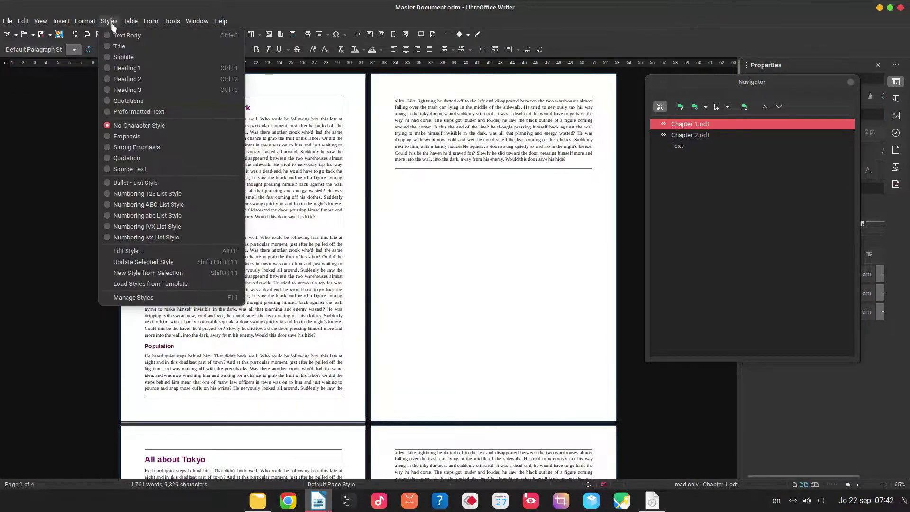
{"action": "left_click", "coordinate": [128, 251]}
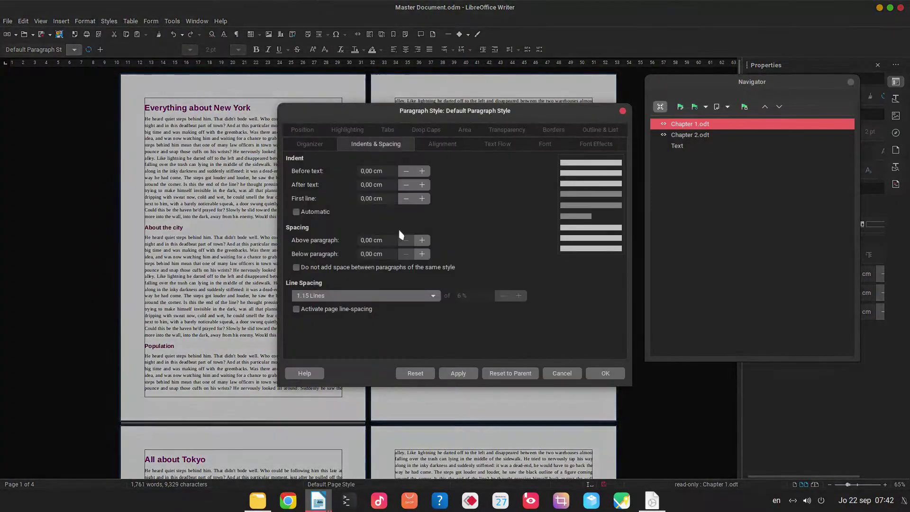
{"action": "left_click", "coordinate": [534, 144]}
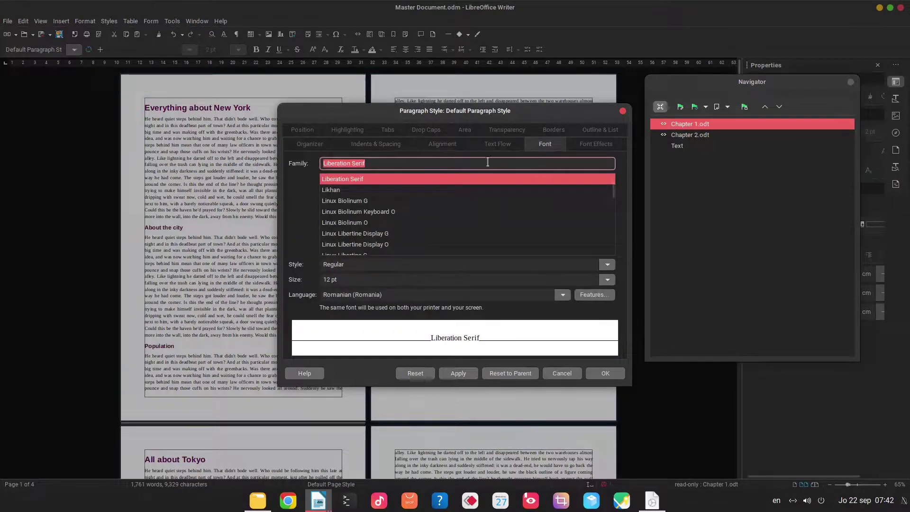
{"action": "left_click", "coordinate": [607, 280]}
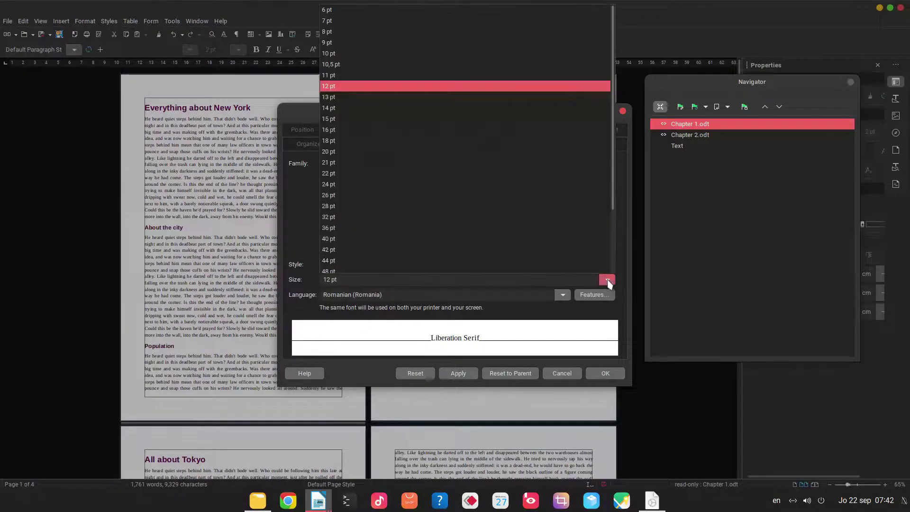
{"action": "left_click", "coordinate": [355, 97]}
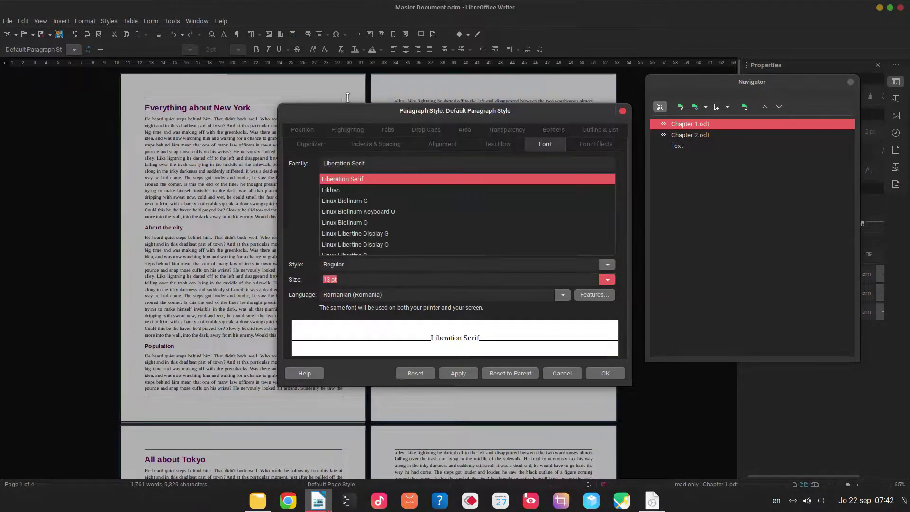
{"action": "left_click", "coordinate": [458, 374]}
{"action": "left_click", "coordinate": [603, 373]}
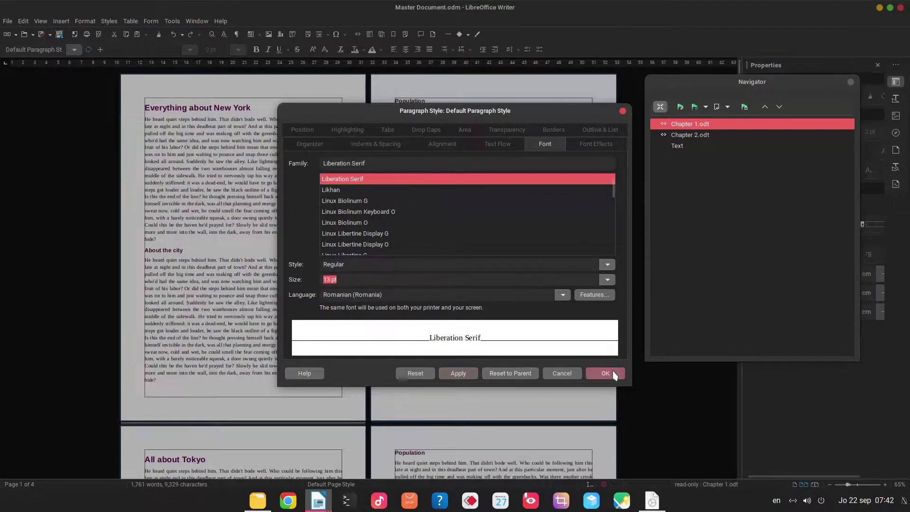
- Examine the body text and headings of Chapter 1.odt and Chapter 2.odt in the master document for consistent formatting
{"action": "scroll", "coordinate": [274, 214], "scroll_direction": "down", "scroll_amount": 10}
{"action": "scroll", "coordinate": [274, 214], "scroll_direction": "down", "scroll_amount": 2}
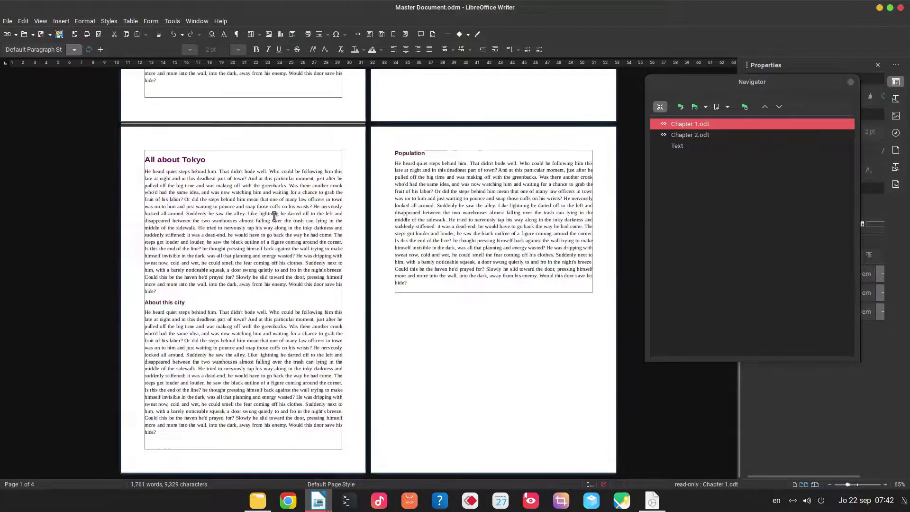
{"action": "left_click", "coordinate": [256, 192]}
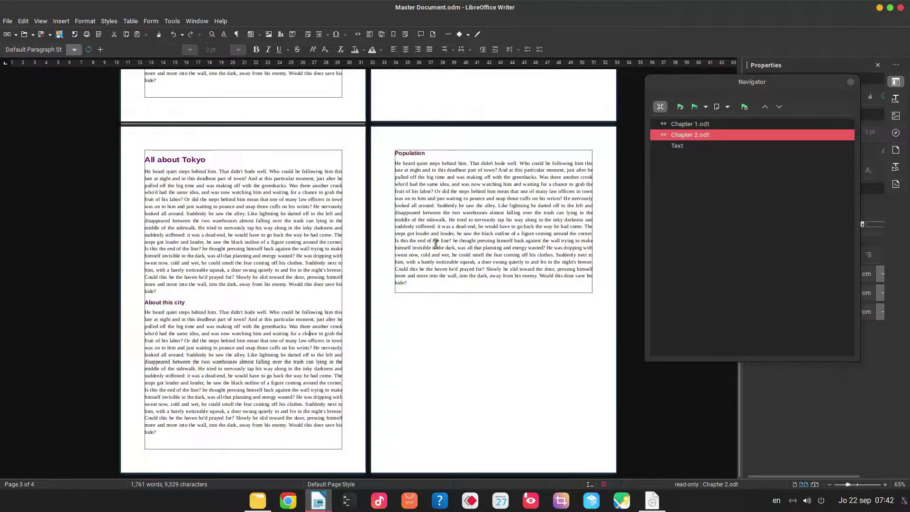
{"action": "scroll", "coordinate": [435, 258], "scroll_direction": "up", "scroll_amount": 6}
{"action": "scroll", "coordinate": [436, 257], "scroll_direction": "up", "scroll_amount": 5}
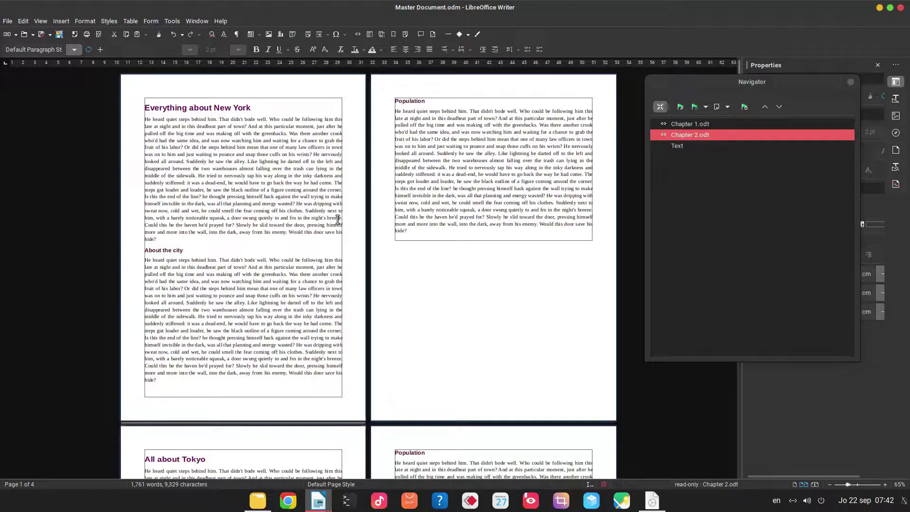
{"action": "left_click", "coordinate": [533, 234]}
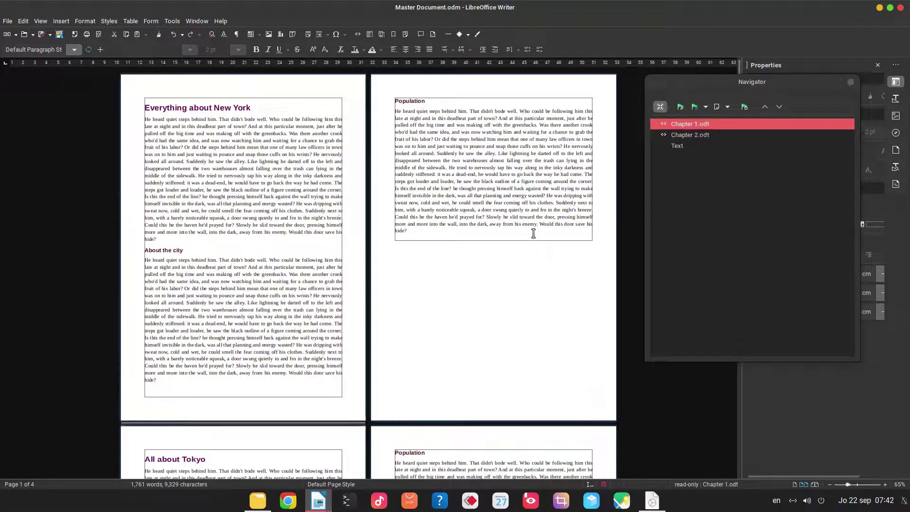
{"action": "left_click", "coordinate": [709, 136]}
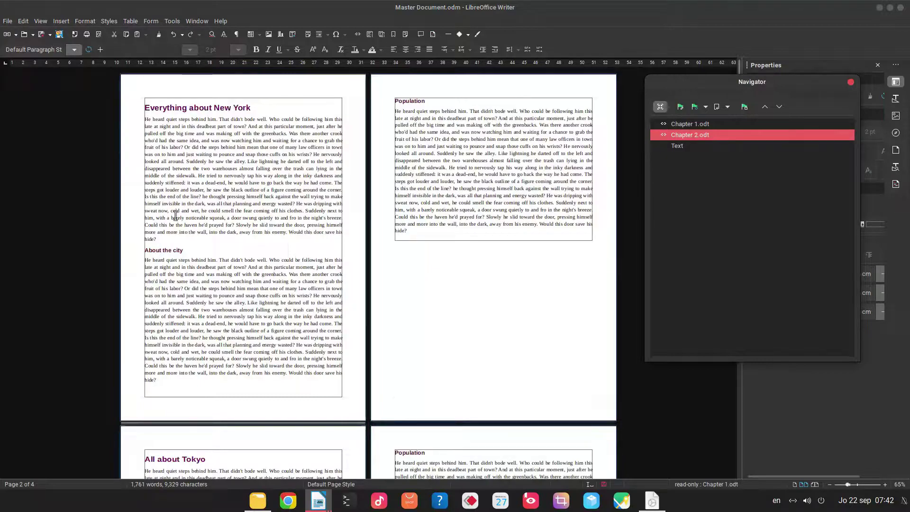
{"action": "scroll", "coordinate": [176, 223], "scroll_direction": "down", "scroll_amount": 3}
{"action": "scroll", "coordinate": [177, 237], "scroll_direction": "up", "scroll_amount": 3}
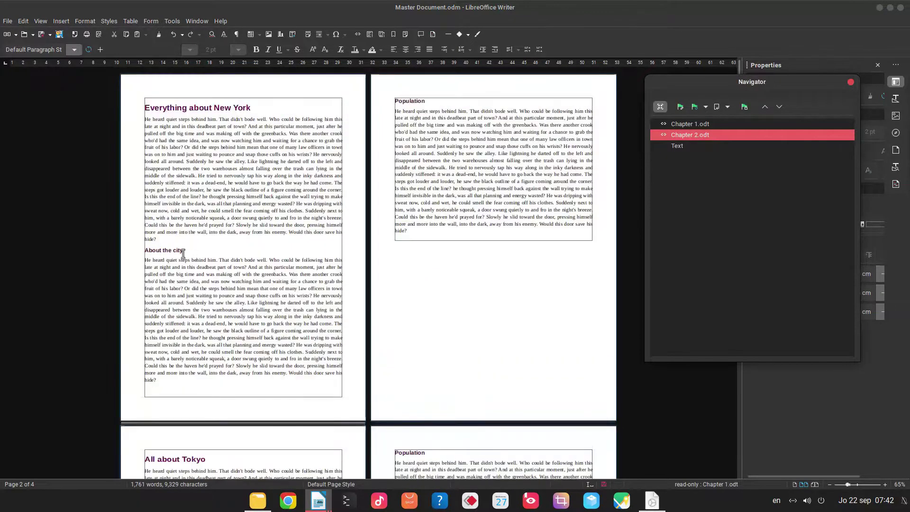
- Switch to Chapter 2.odt and add the line "Another thing" after the last paragraph of the Population section
{"action": "double_click", "coordinate": [283, 435]}
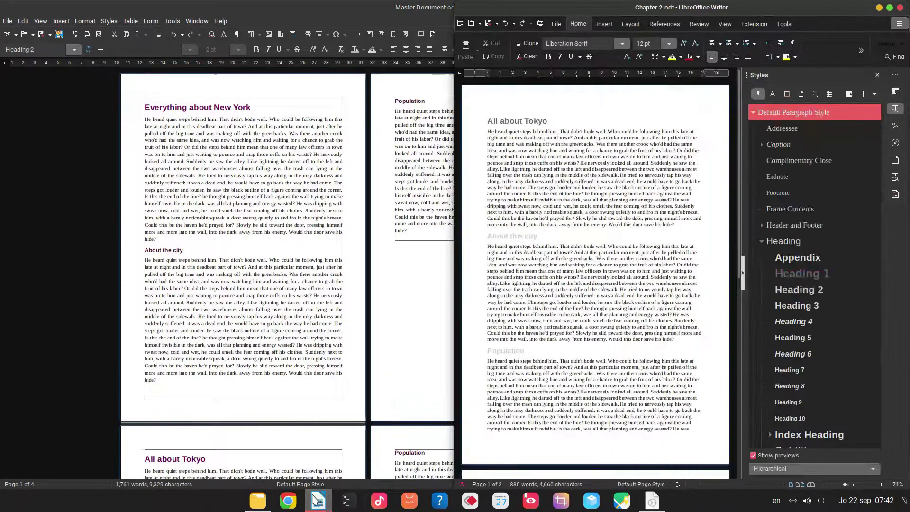
{"action": "left_click", "coordinate": [515, 119]}
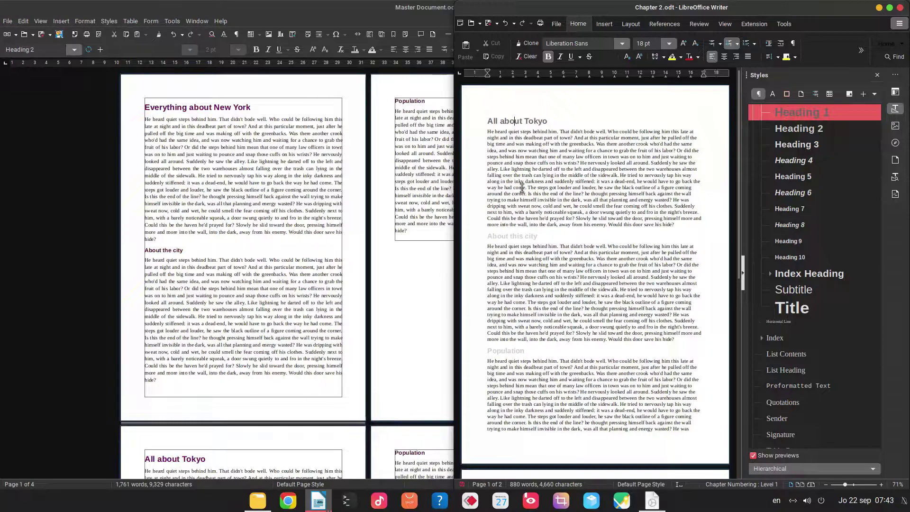
{"action": "scroll", "coordinate": [524, 190], "scroll_direction": "down", "scroll_amount": 10}
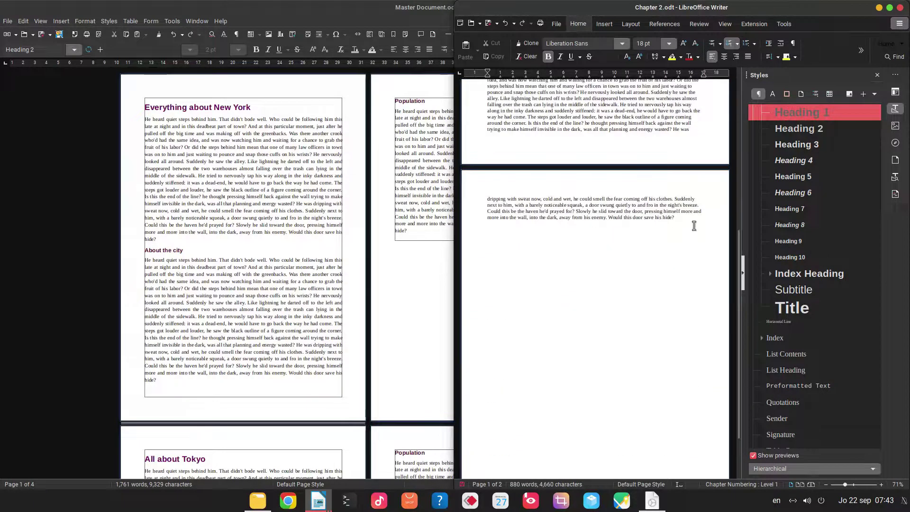
{"action": "left_click", "coordinate": [686, 219]}
{"action": "scroll", "coordinate": [686, 219], "scroll_direction": "up", "scroll_amount": 3}
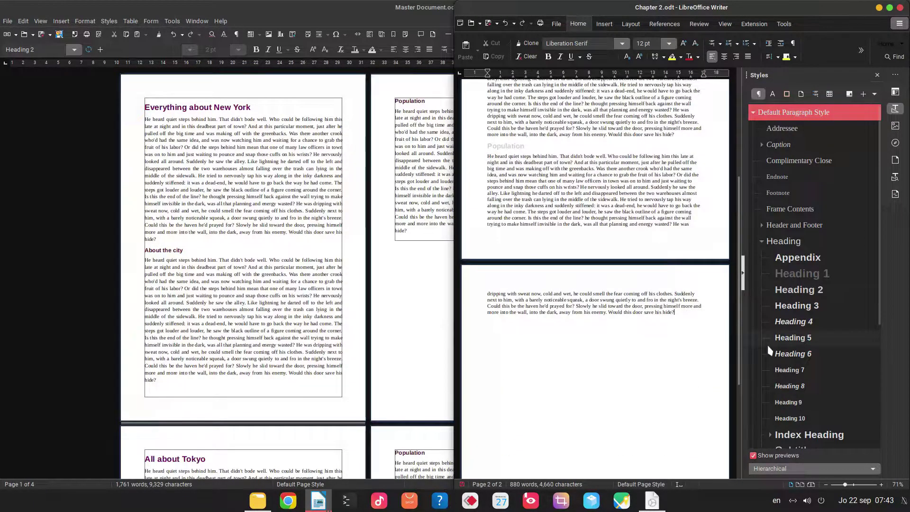
{"action": "key", "text": "Return"}
{"action": "type", "text": "Anot"}
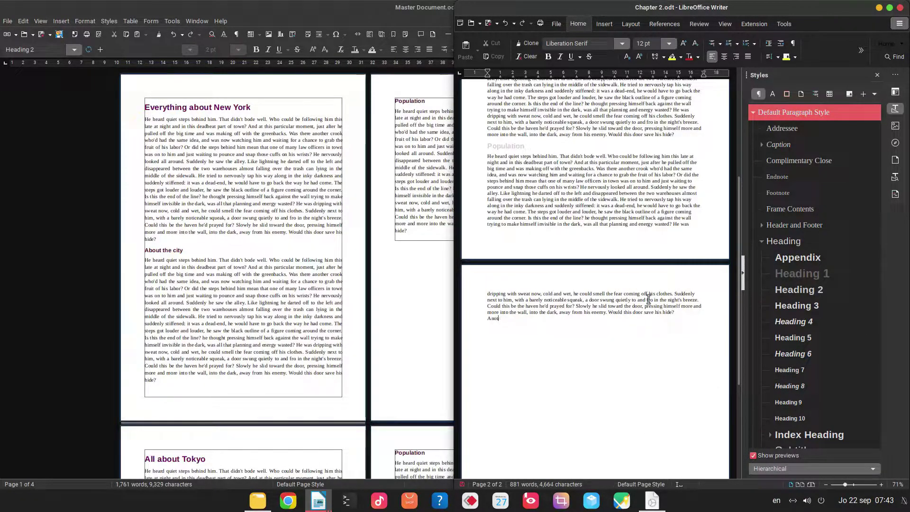
{"action": "type", "text": "heher thing"}
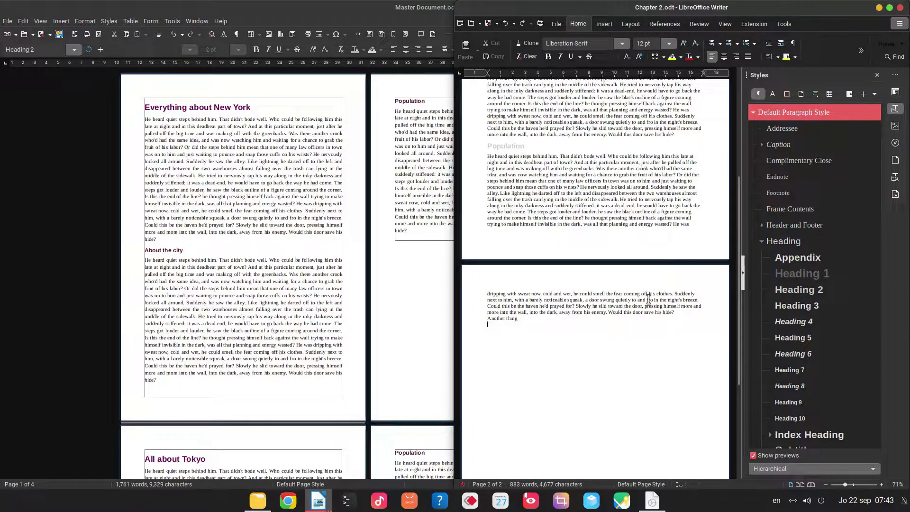
- Insert the dummy text AutoText below "Another thing" and apply the Heading 2 style to that line
{"action": "type", "text": "t"}
{"action": "key", "text": "F3"}
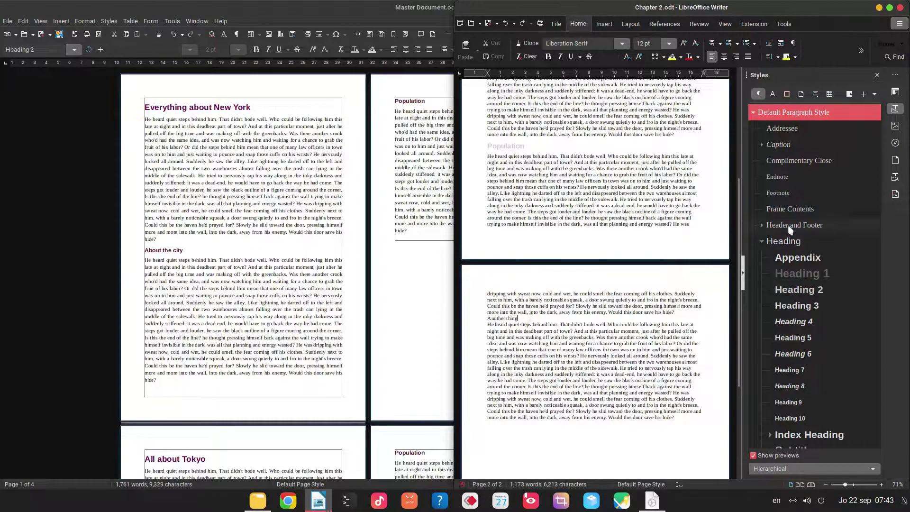
{"action": "double_click", "coordinate": [801, 274]}
{"action": "left_click", "coordinate": [548, 346]}
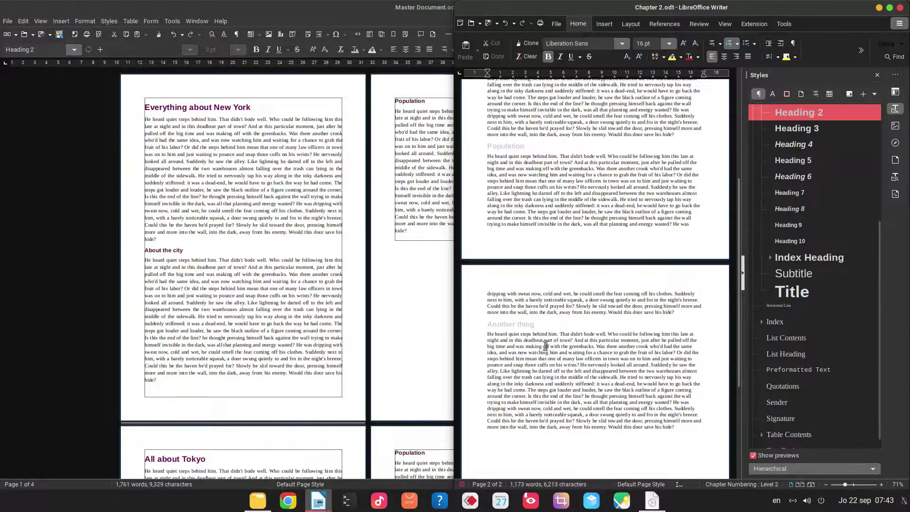
- Update all linked content in Master Document.odm, accept the link update, and check the Another thing section in Chapter 2.odt
{"action": "left_click", "coordinate": [318, 294]}
{"action": "scroll", "coordinate": [317, 294], "scroll_direction": "down", "scroll_amount": 10}
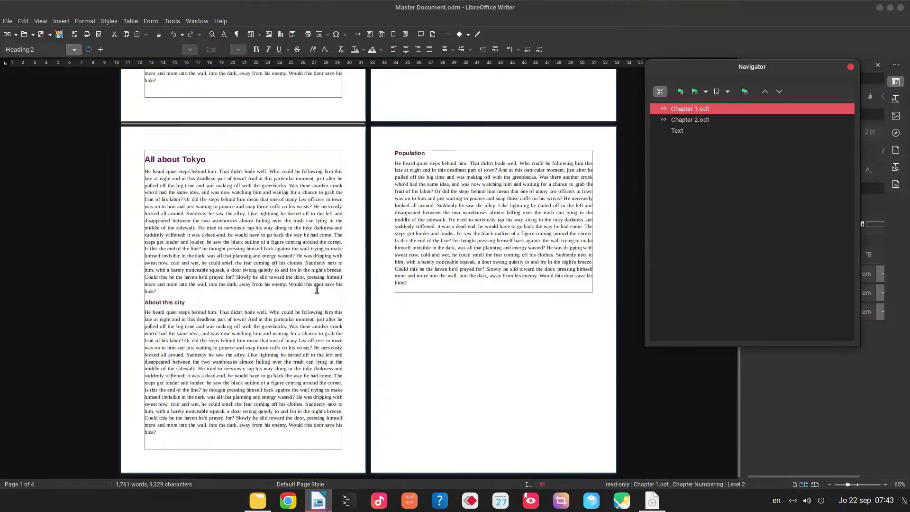
{"action": "left_click", "coordinate": [281, 234]}
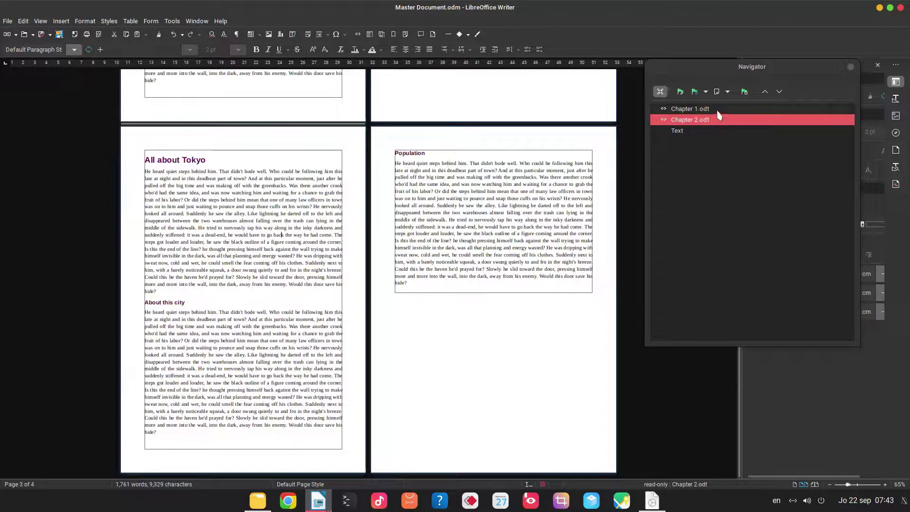
{"action": "left_click", "coordinate": [706, 91]}
{"action": "left_click", "coordinate": [725, 127]}
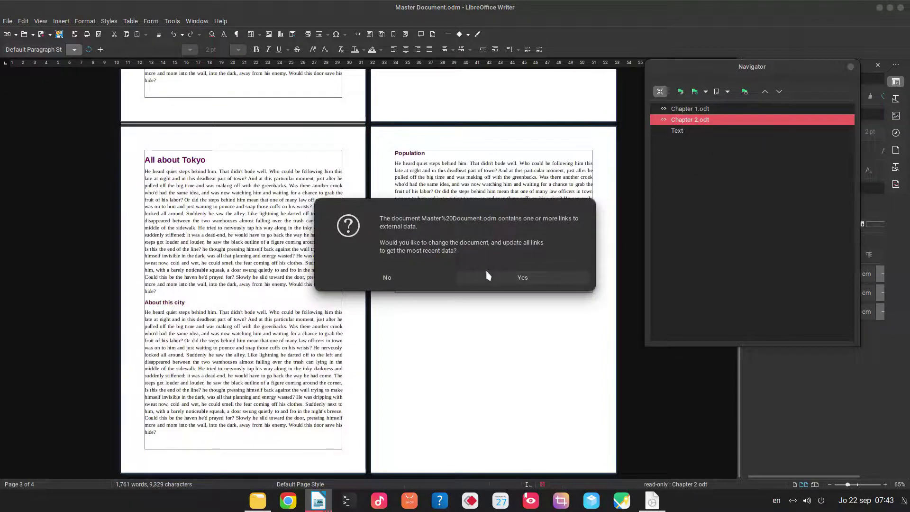
{"action": "left_click", "coordinate": [546, 277]}
{"action": "left_click", "coordinate": [418, 295]}
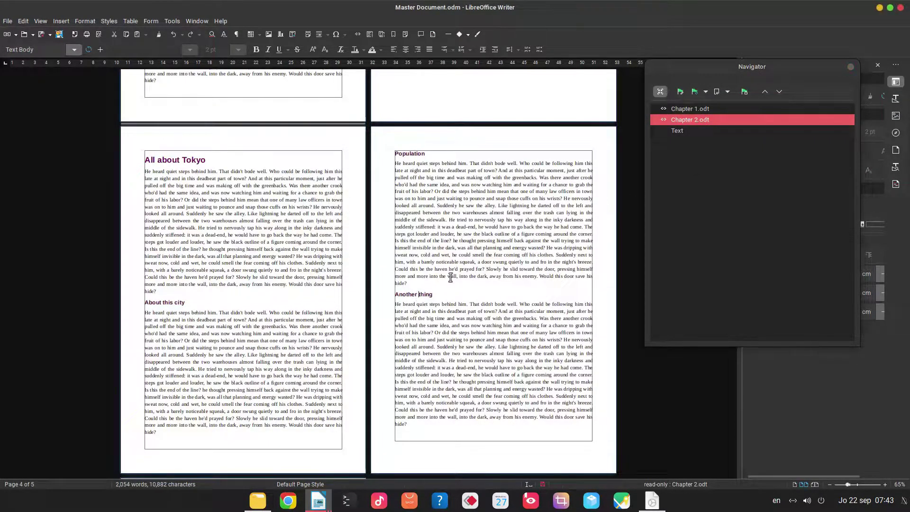
{"action": "left_click", "coordinate": [498, 325]}
{"action": "scroll", "coordinate": [509, 335], "scroll_direction": "up", "scroll_amount": 3}
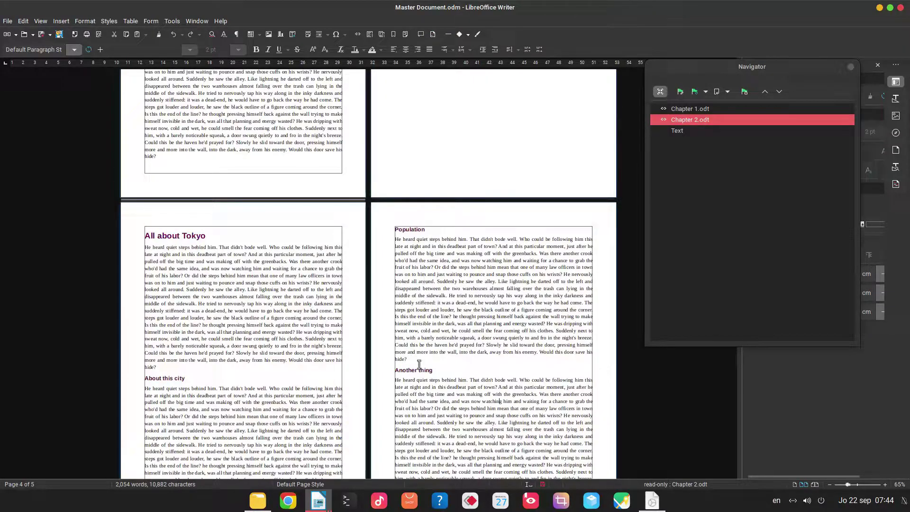
{"action": "scroll", "coordinate": [419, 364], "scroll_direction": "up", "scroll_amount": 9}
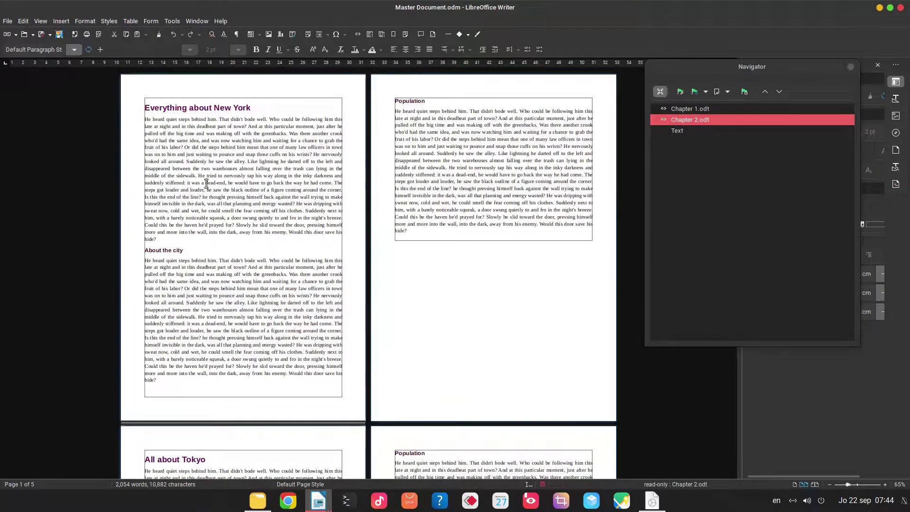
- Dock the Navigator beside the master document's pages and widen the Properties sidebar
{"action": "left_click", "coordinate": [168, 250]}
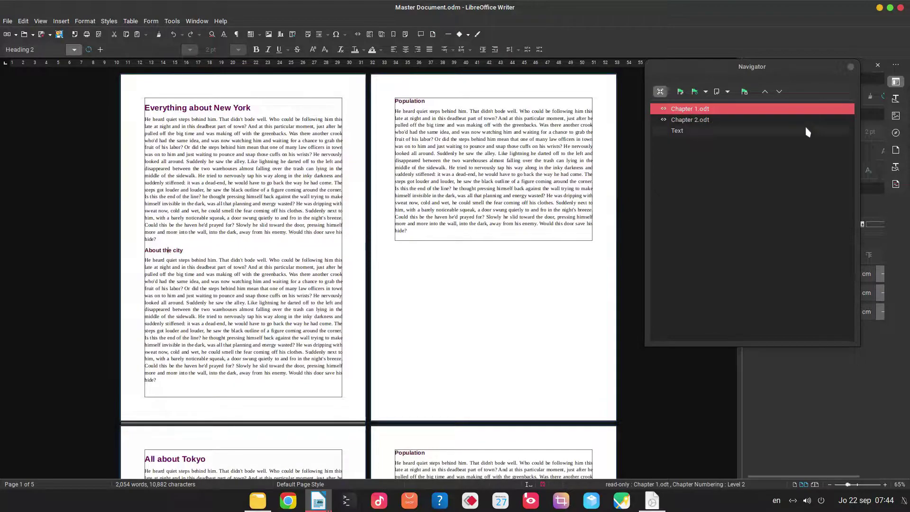
{"action": "key", "text": "ctrl+shift+F10"}
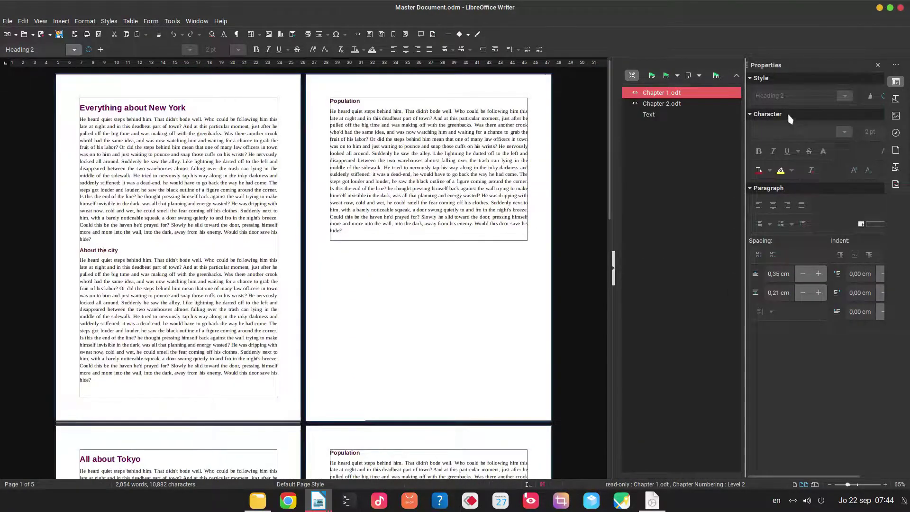
{"action": "left_click_drag", "start_coordinate": [743, 198], "coordinate": [713, 203]}
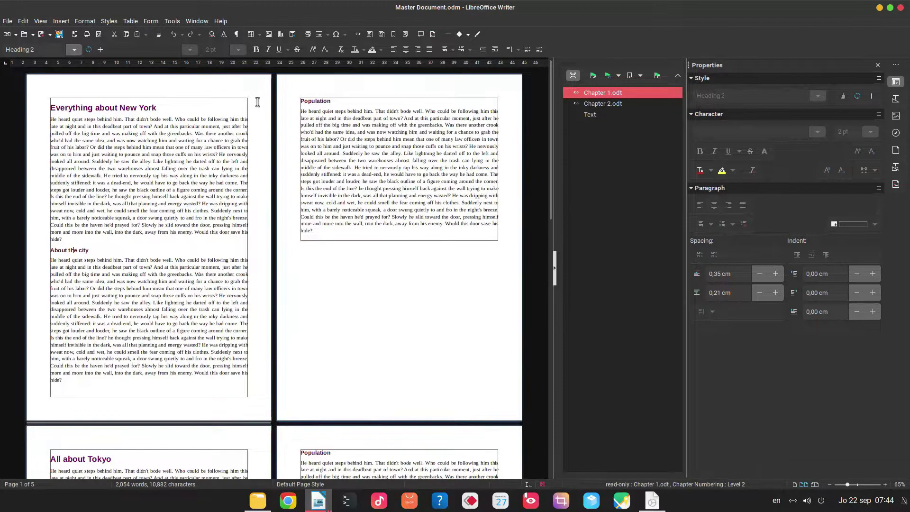
- Set the master document's Heading 2 style spacing to 0,55 cm above and 0,00 cm below paragraph, and check the subheadings
{"action": "left_click", "coordinate": [90, 22]}
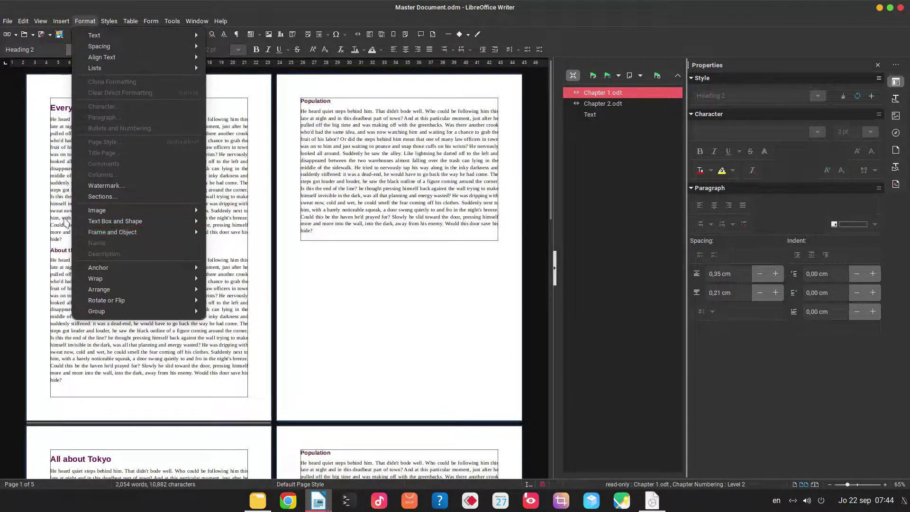
{"action": "left_click", "coordinate": [419, 248]}
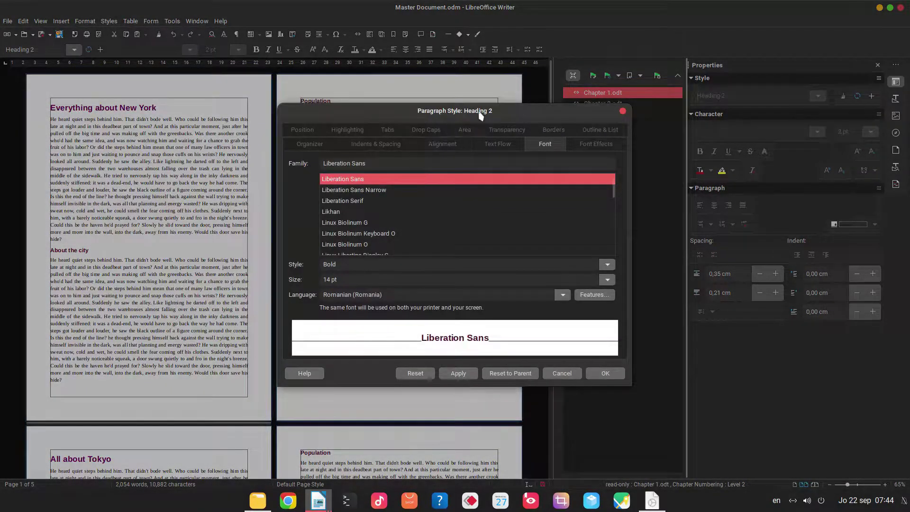
{"action": "left_click", "coordinate": [399, 148]}
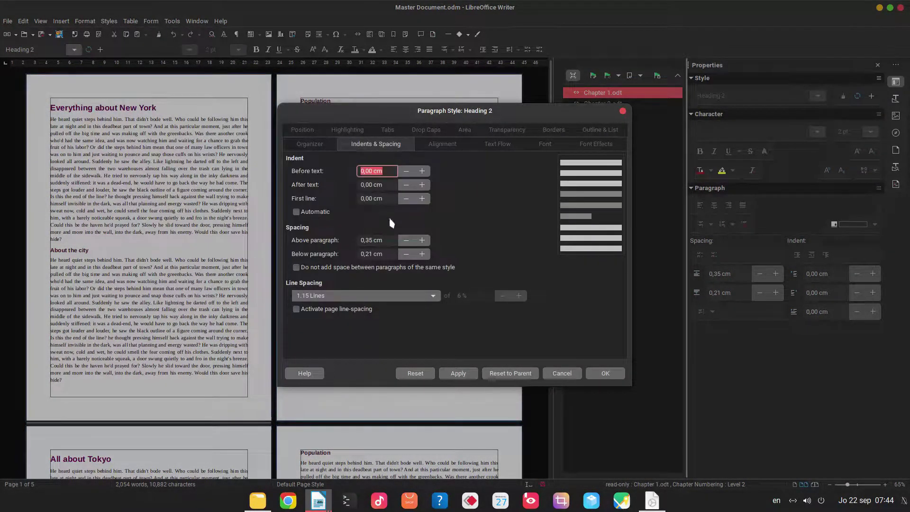
{"action": "left_click", "coordinate": [422, 240]}
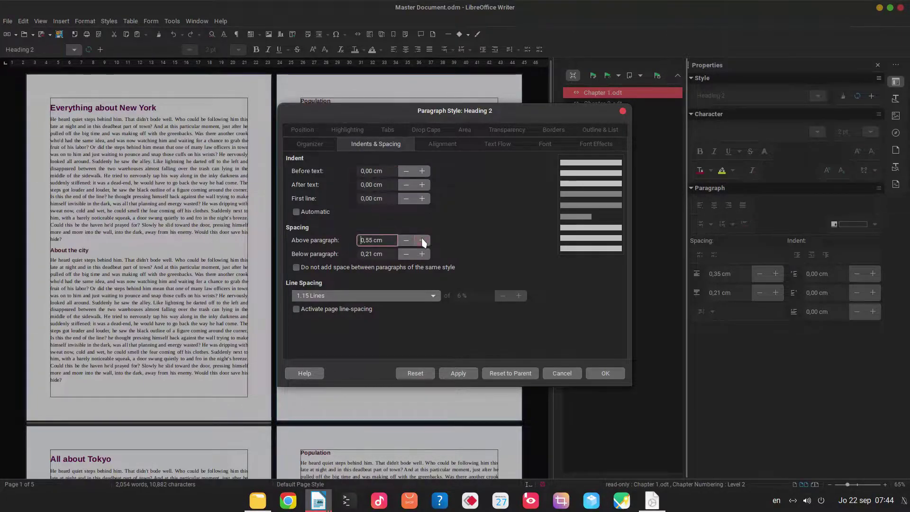
{"action": "left_click", "coordinate": [422, 240]}
{"action": "left_click", "coordinate": [412, 256]}
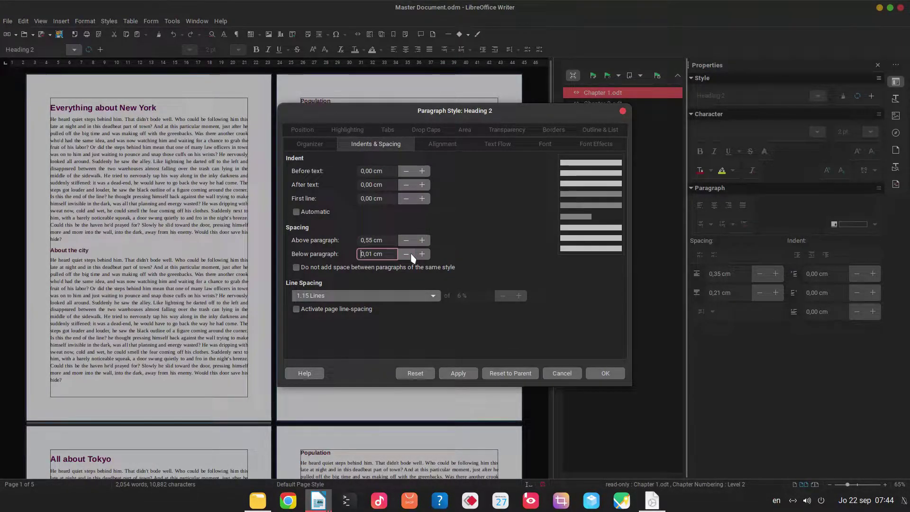
{"action": "left_click", "coordinate": [412, 257]}
{"action": "left_click", "coordinate": [450, 373]}
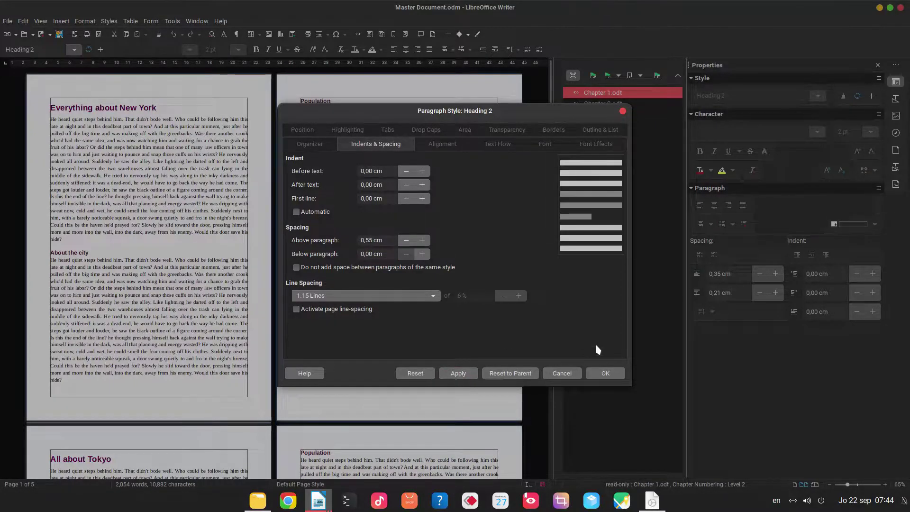
{"action": "left_click", "coordinate": [606, 373]}
{"action": "scroll", "coordinate": [340, 277], "scroll_direction": "down", "scroll_amount": 5}
{"action": "scroll", "coordinate": [339, 278], "scroll_direction": "down", "scroll_amount": 3}
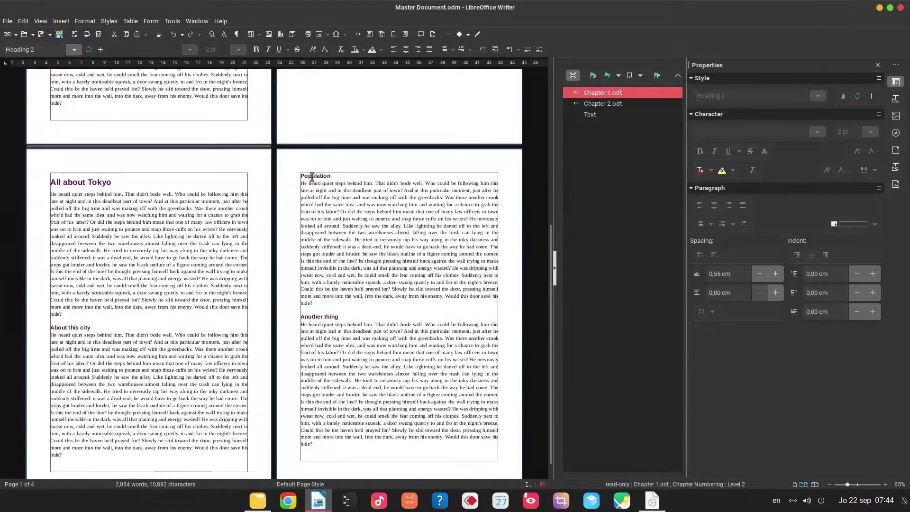
{"action": "scroll", "coordinate": [366, 318], "scroll_direction": "up", "scroll_amount": 8}
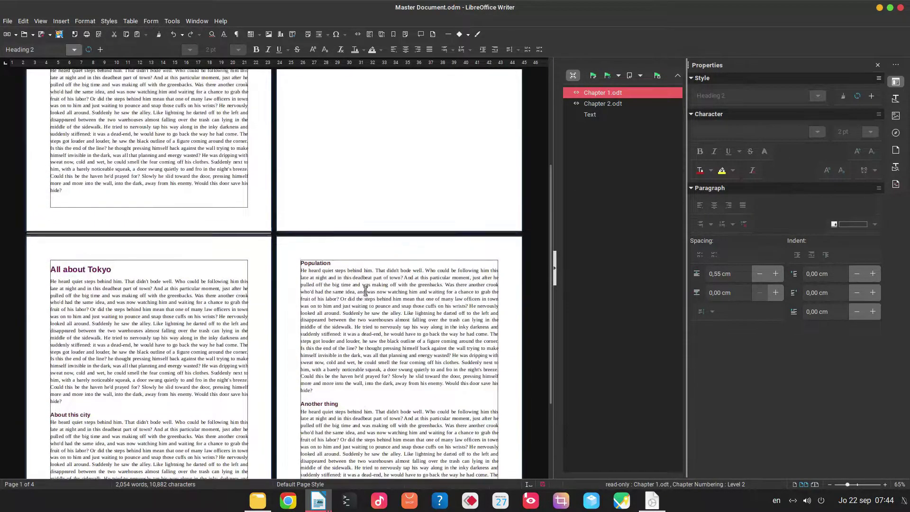
{"action": "left_click", "coordinate": [366, 179]}
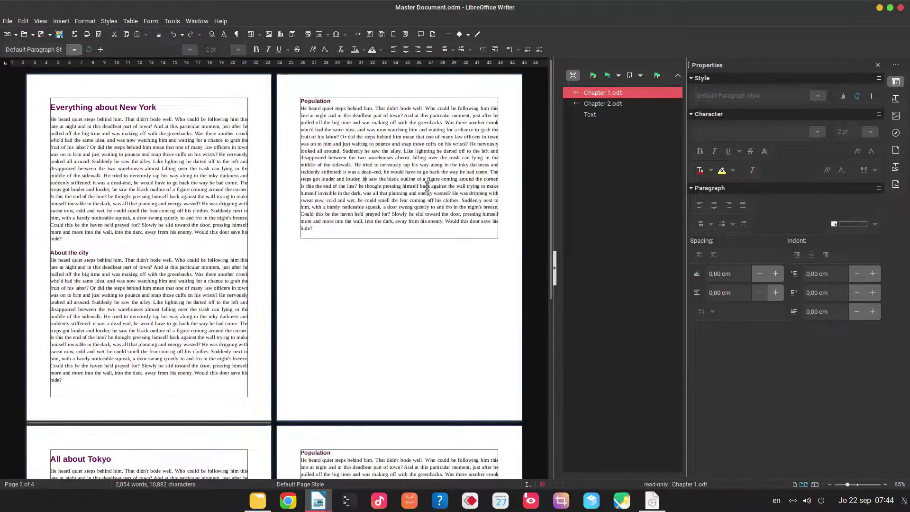
- Switch to Chapter 2.odt and set the Heading 2 style's spacing above paragraph to 0,75 cm
{"action": "key", "text": "alt+Tab"}
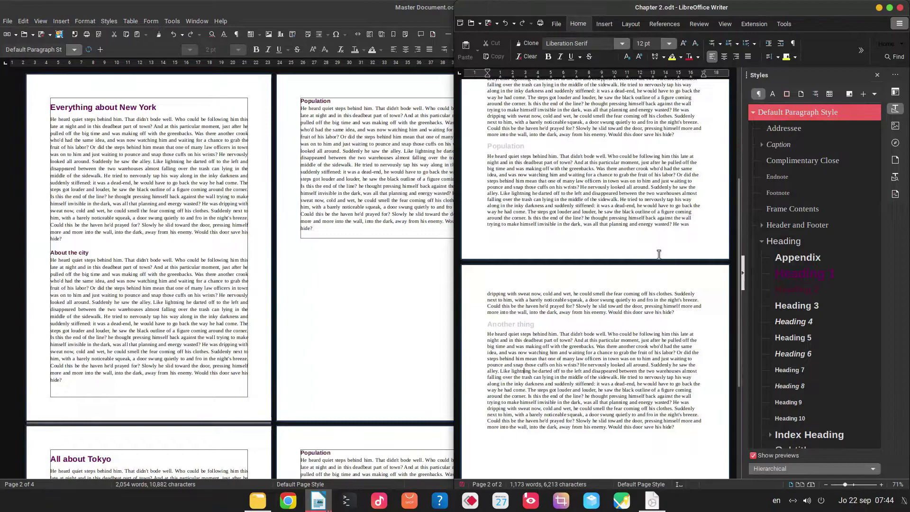
{"action": "scroll", "coordinate": [659, 254], "scroll_direction": "up", "scroll_amount": 5}
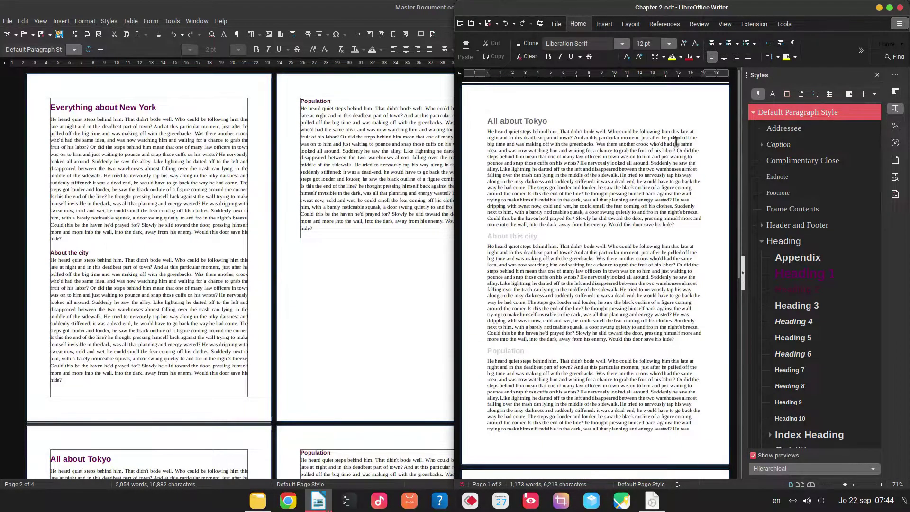
{"action": "left_click", "coordinate": [536, 121]}
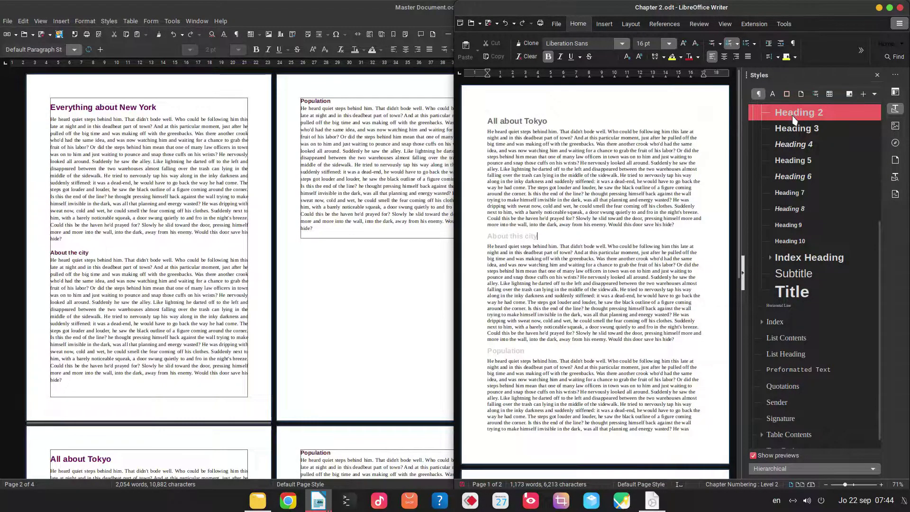
{"action": "double_click", "coordinate": [800, 138]}
{"action": "right_click", "coordinate": [800, 137]}
{"action": "left_click", "coordinate": [820, 156]}
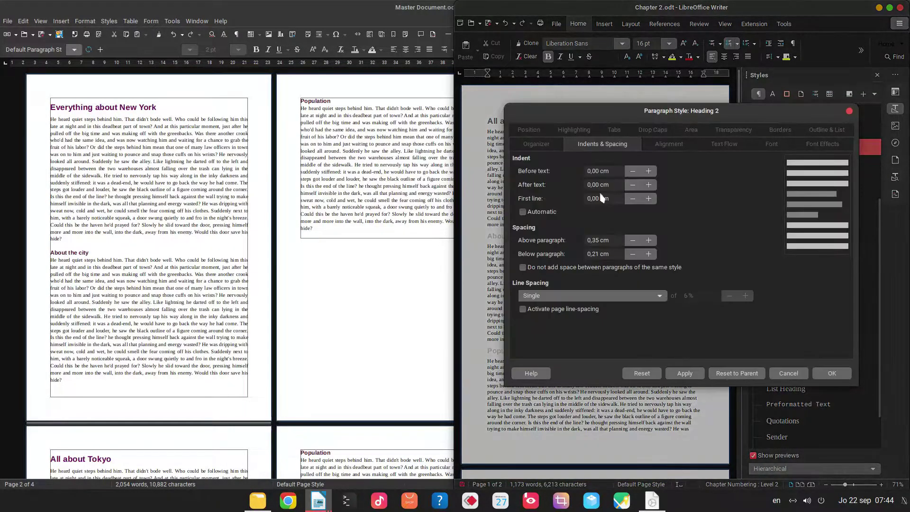
{"action": "left_click", "coordinate": [648, 240]}
{"action": "left_click", "coordinate": [649, 241]}
{"action": "left_click", "coordinate": [649, 241]}
{"action": "left_click", "coordinate": [649, 241]}
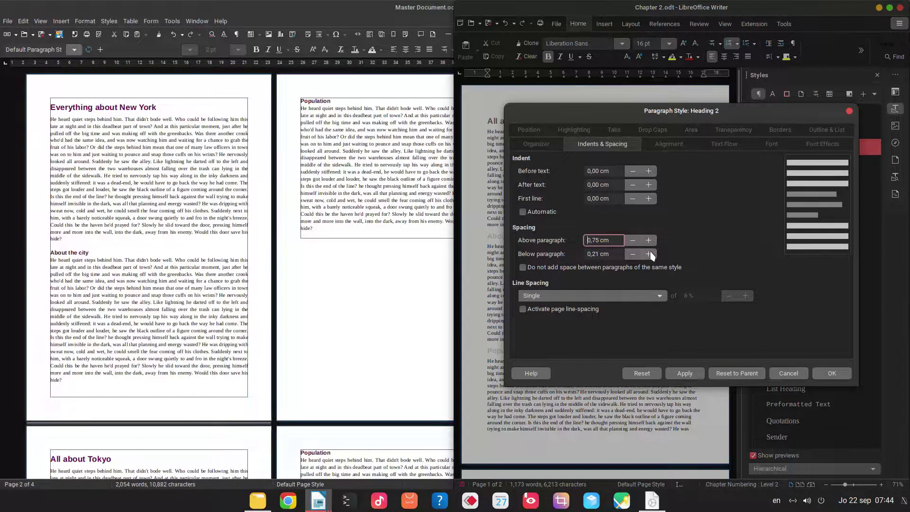
- Set the Heading 2 style's spacing below paragraph to 0,71 cm in Chapter 2.odt and apply the style changes
{"action": "left_click", "coordinate": [649, 254]}
{"action": "left_click", "coordinate": [649, 254]}
{"action": "left_click", "coordinate": [648, 254]}
{"action": "left_click", "coordinate": [648, 254]}
{"action": "left_click", "coordinate": [648, 254]}
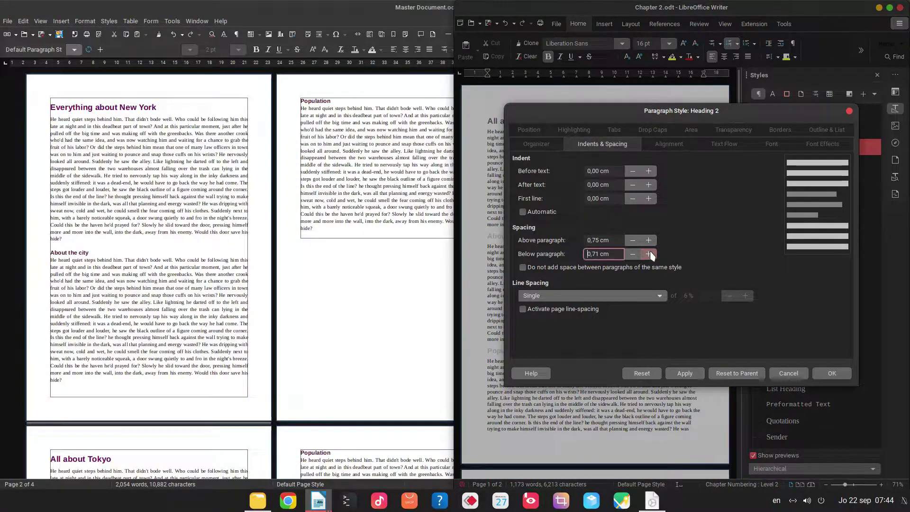
{"action": "left_click", "coordinate": [685, 374]}
{"action": "left_click", "coordinate": [833, 373]}
{"action": "left_click", "coordinate": [561, 297]}
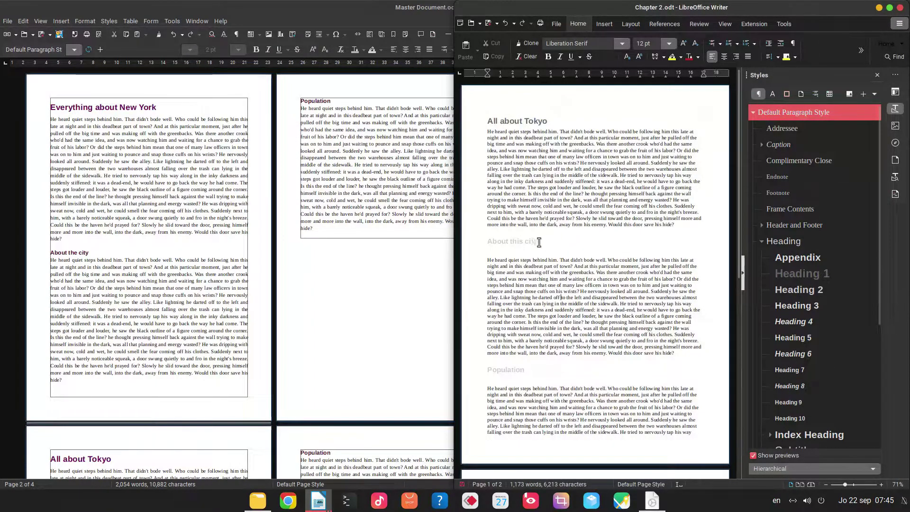
- Return to Master Document.odm, update all linked content, accept the link update, and check the subheading spacing in Chapter 2.odt
{"action": "left_click", "coordinate": [370, 213]}
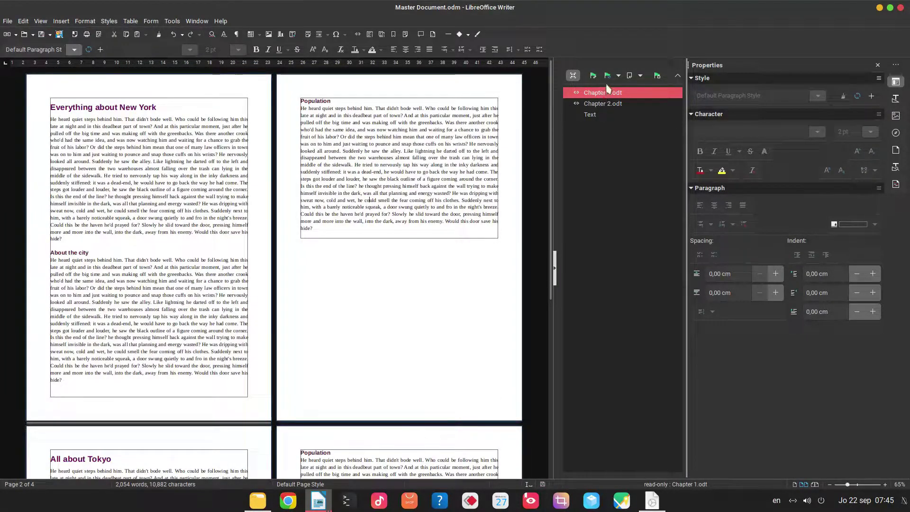
{"action": "left_click", "coordinate": [619, 76]}
{"action": "left_click", "coordinate": [625, 123]}
{"action": "left_click", "coordinate": [526, 277]}
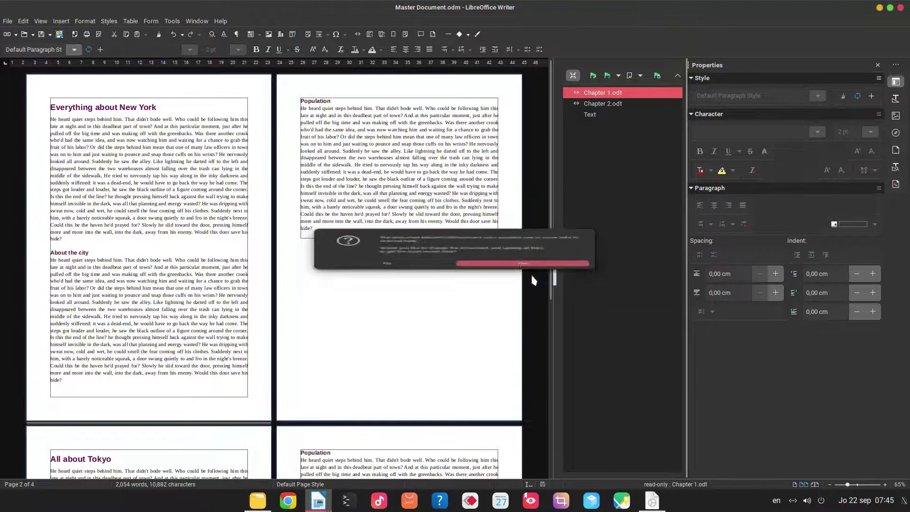
{"action": "scroll", "coordinate": [441, 248], "scroll_direction": "down", "scroll_amount": 8}
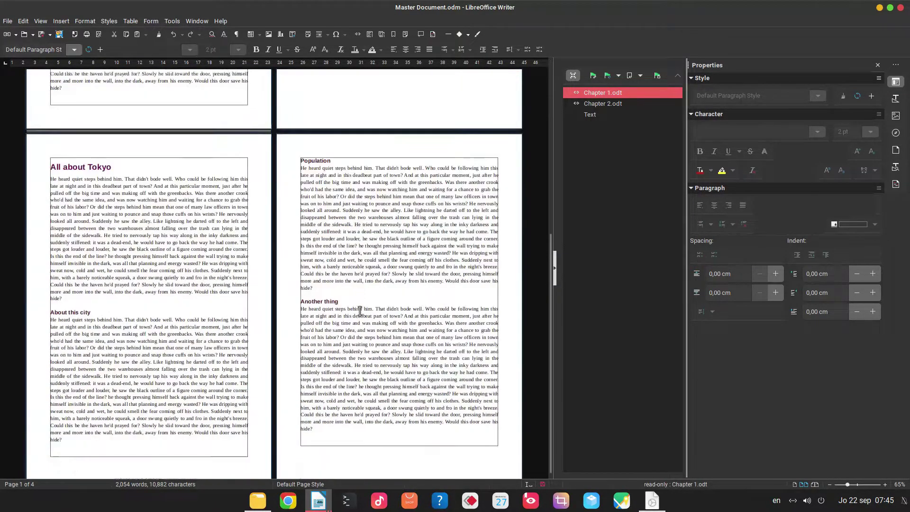
{"action": "left_click", "coordinate": [361, 312]}
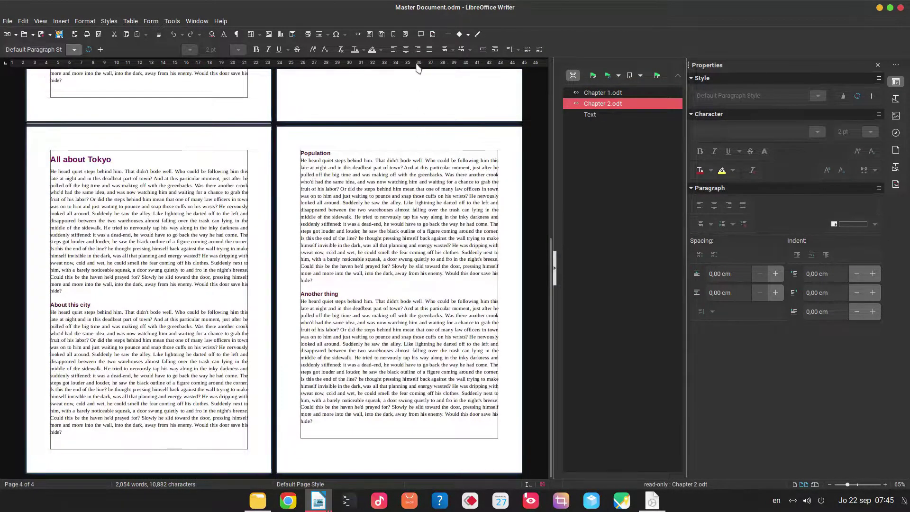
- Move the master document window aside to reveal both chapter windows, and maximize it again at its first page
{"action": "left_click_drag", "start_coordinate": [426, 16], "coordinate": [6, 106]}
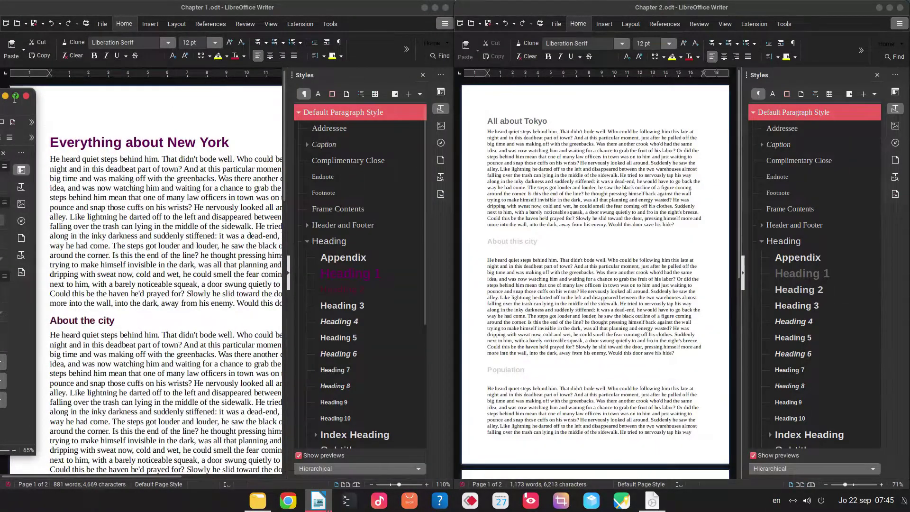
{"action": "left_click", "coordinate": [15, 96]}
{"action": "scroll", "coordinate": [449, 109], "scroll_direction": "up", "scroll_amount": 5}
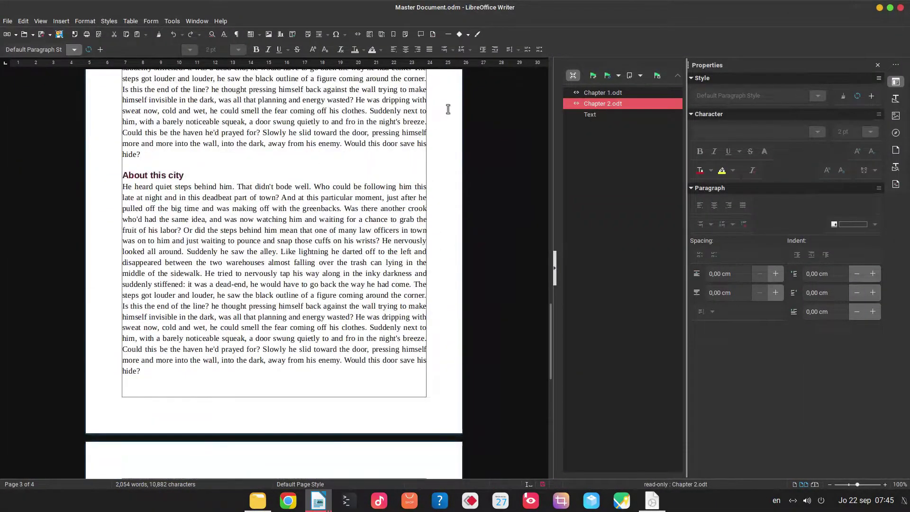
{"action": "left_click_drag", "start_coordinate": [550, 322], "coordinate": [550, 67]}
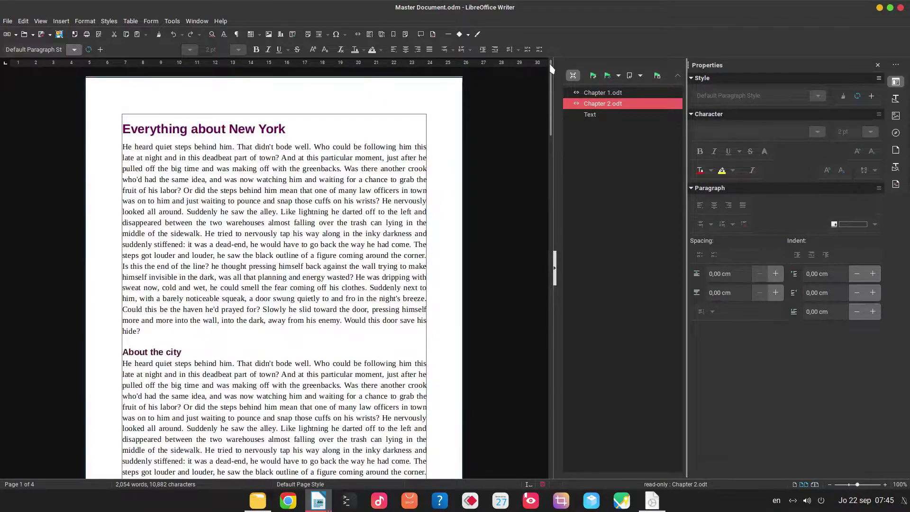
- Insert a table of contents covering the entire document before Chapter 1.odt, keeping the title Table of Contents and evaluation up to level 10
{"action": "left_click", "coordinate": [349, 132]}
{"action": "left_click", "coordinate": [619, 76]}
{"action": "left_click", "coordinate": [641, 76]}
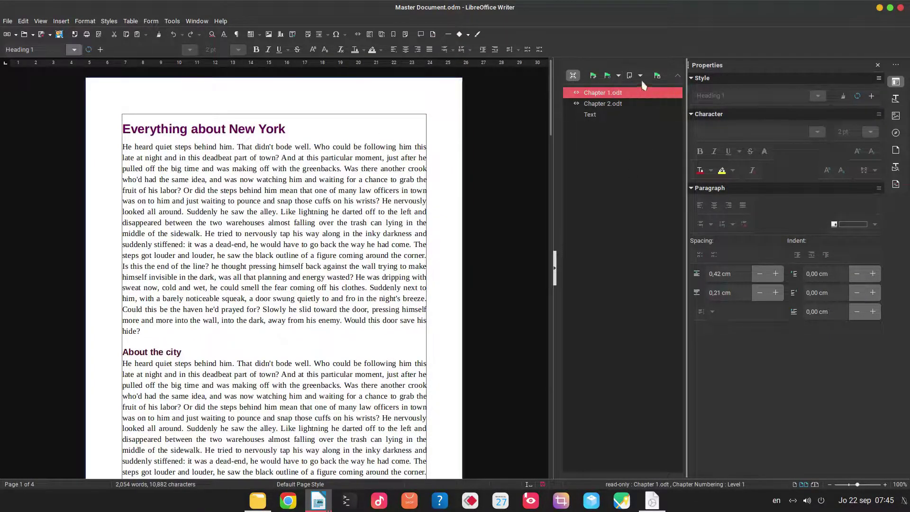
{"action": "left_click", "coordinate": [641, 76]}
{"action": "left_click", "coordinate": [645, 89]}
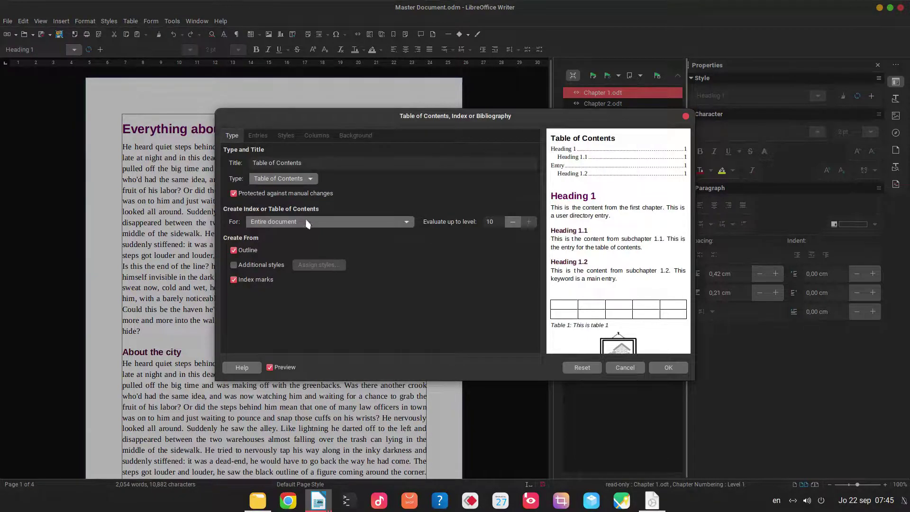
{"action": "left_click", "coordinate": [491, 221]}
{"action": "left_click", "coordinate": [663, 364]}
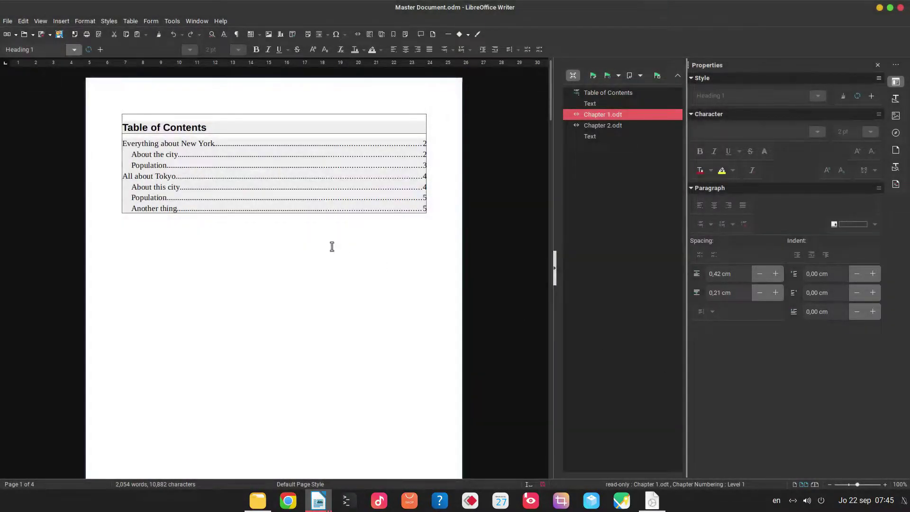
{"action": "left_click", "coordinate": [321, 178]}
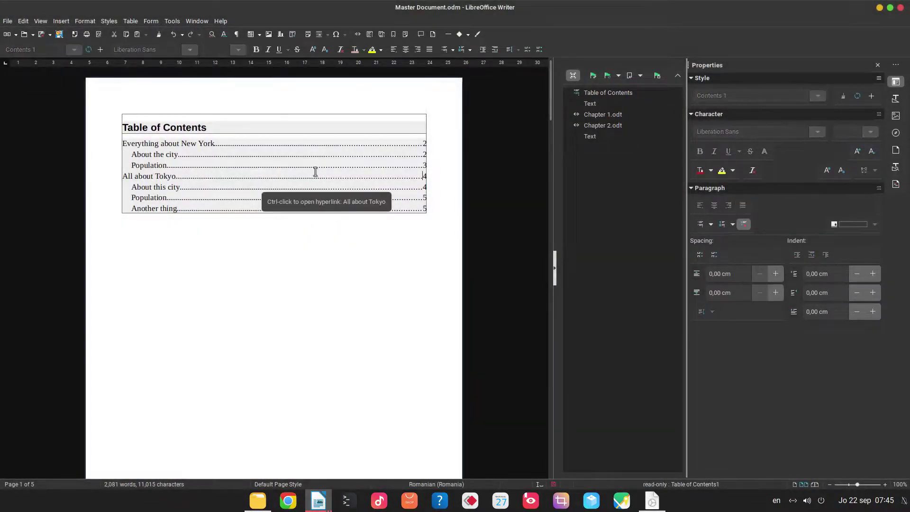
{"action": "scroll", "coordinate": [313, 169], "scroll_direction": "down", "scroll_amount": 10}
{"action": "scroll", "coordinate": [313, 170], "scroll_direction": "up", "scroll_amount": 3}
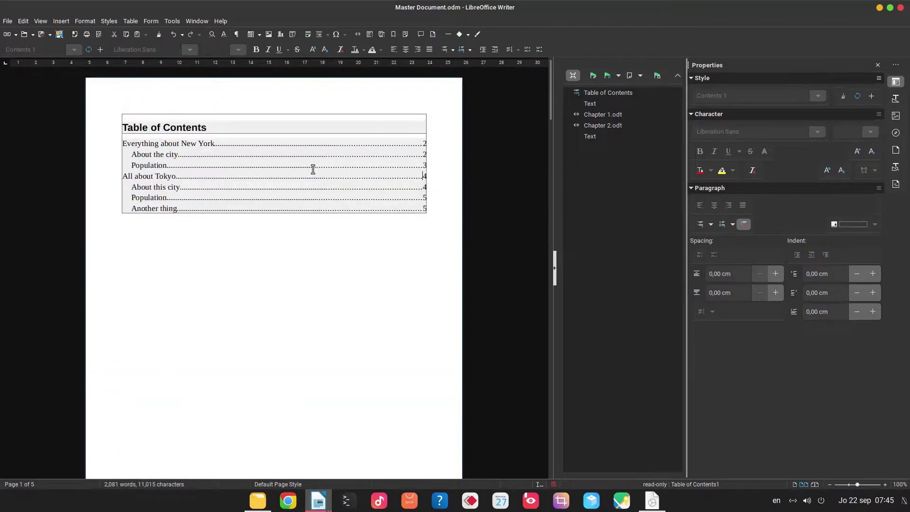
- Review the table of contents and the chapter pages in the print preview, and close the preview
{"action": "key", "text": "ctrl+shift+o"}
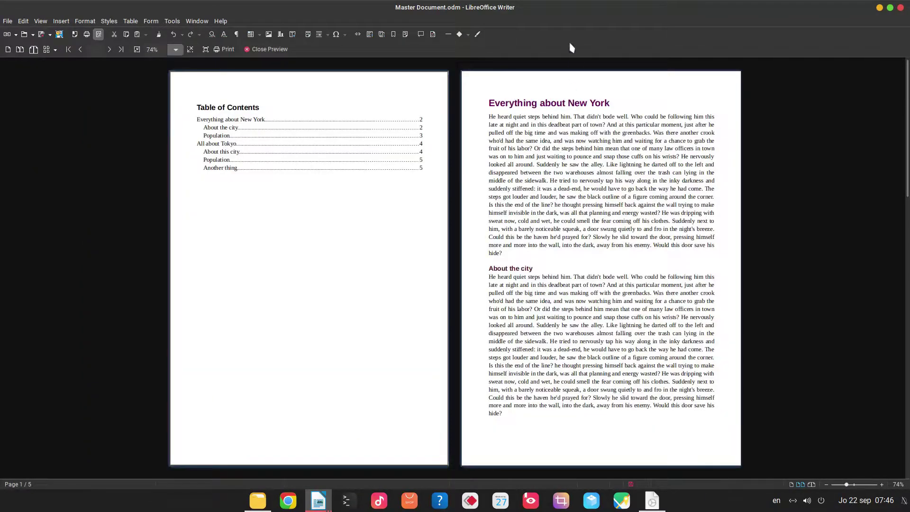
{"action": "scroll", "coordinate": [237, 197], "scroll_direction": "up", "scroll_amount": 2}
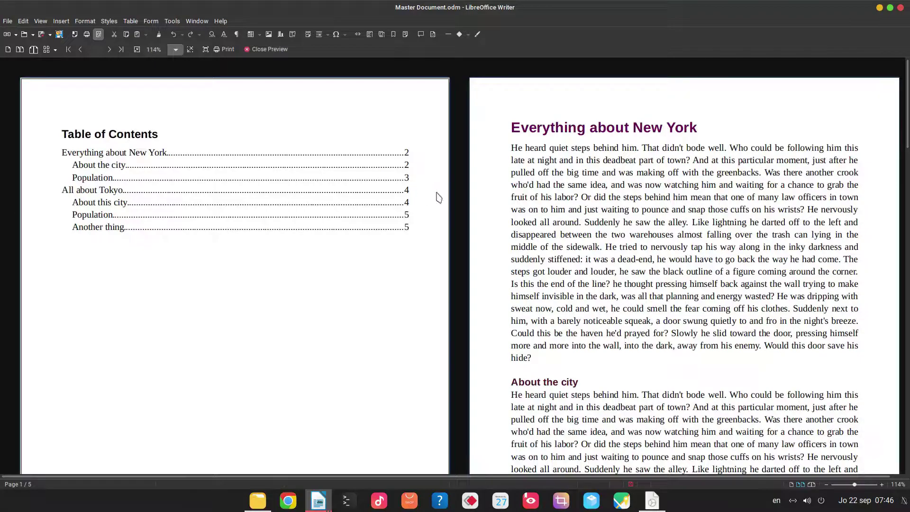
{"action": "scroll", "coordinate": [439, 198], "scroll_direction": "down", "scroll_amount": 6}
{"action": "scroll", "coordinate": [548, 221], "scroll_direction": "down", "scroll_amount": 3, "text": "ctrl"}
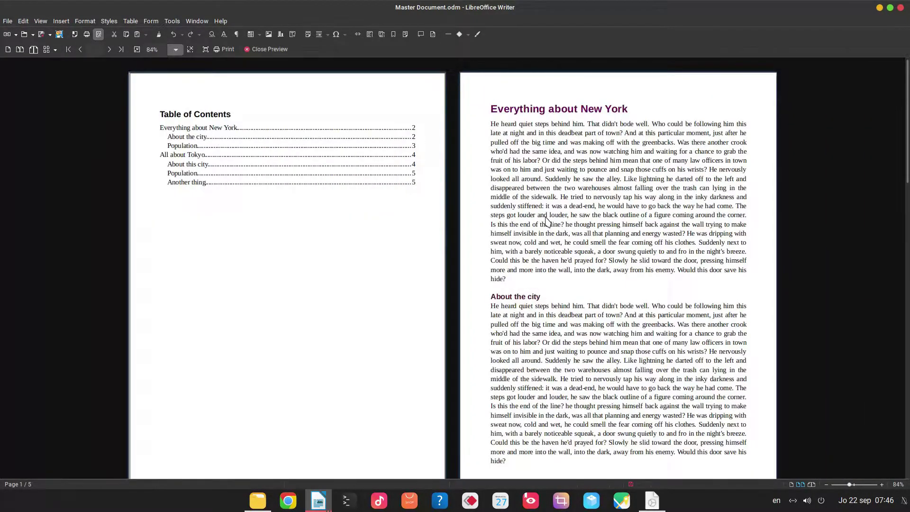
{"action": "scroll", "coordinate": [546, 220], "scroll_direction": "down", "scroll_amount": 10}
{"action": "scroll", "coordinate": [318, 221], "scroll_direction": "up", "scroll_amount": 5}
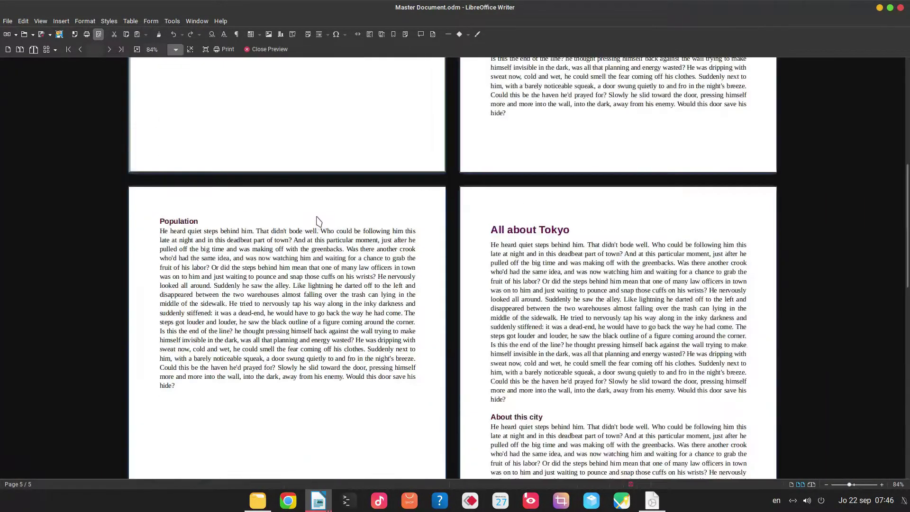
{"action": "scroll", "coordinate": [319, 222], "scroll_direction": "up", "scroll_amount": 5}
{"action": "left_click", "coordinate": [263, 50]}
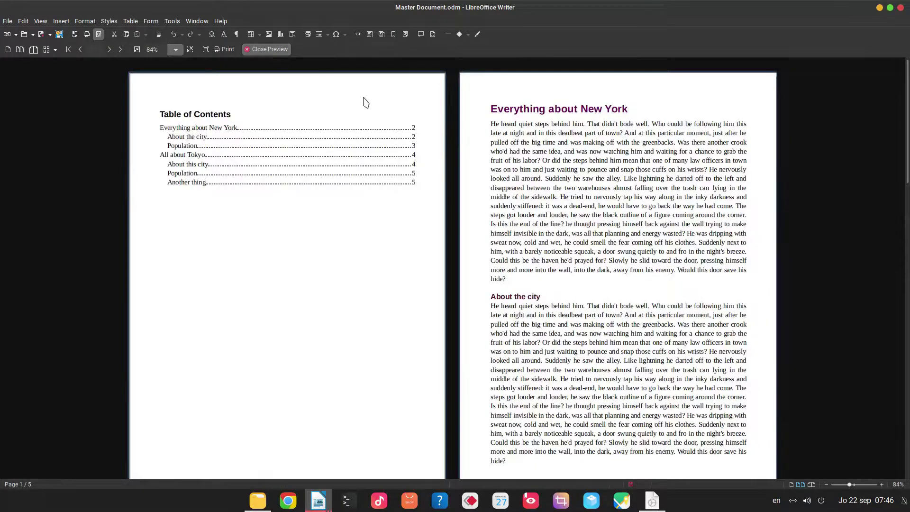
- Add a footer to the Default Page Style of the master document and insert a page number field in it
{"action": "scroll", "coordinate": [366, 197], "scroll_direction": "down", "scroll_amount": 8}
{"action": "scroll", "coordinate": [349, 215], "scroll_direction": "down", "scroll_amount": 10}
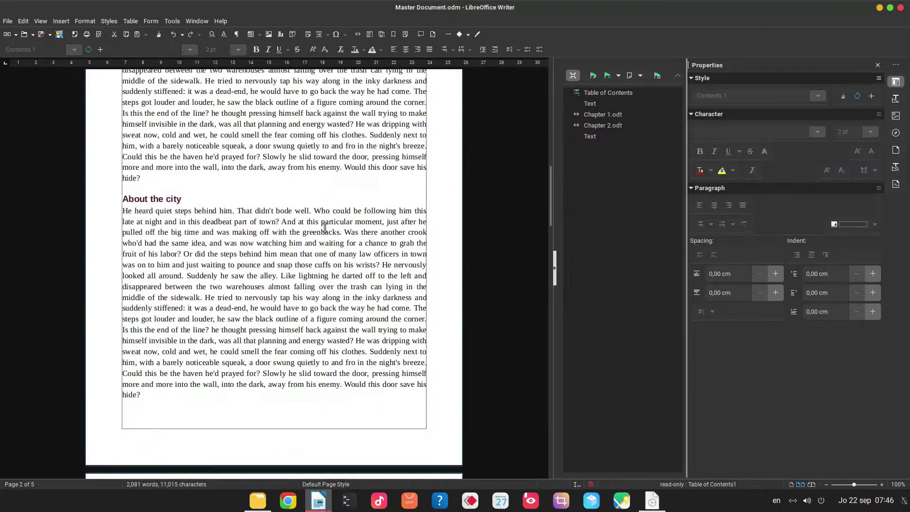
{"action": "left_click", "coordinate": [388, 322]}
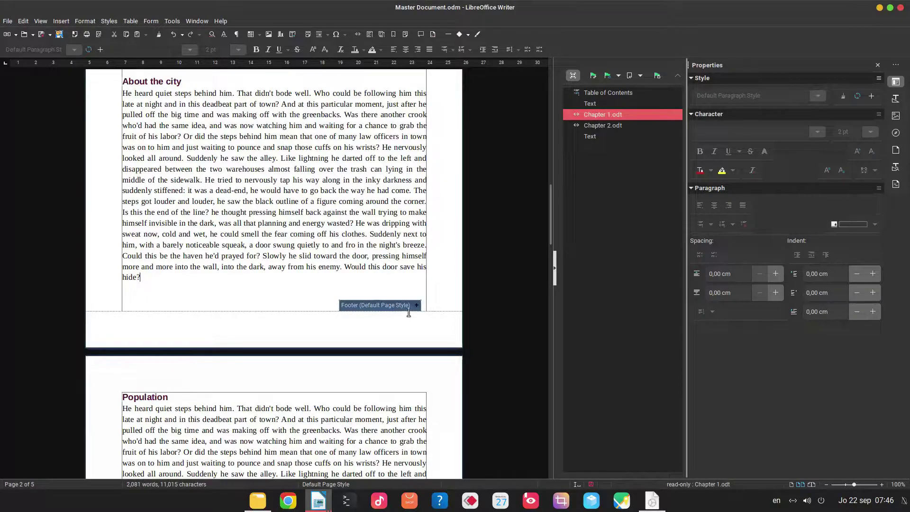
{"action": "left_click", "coordinate": [418, 306]}
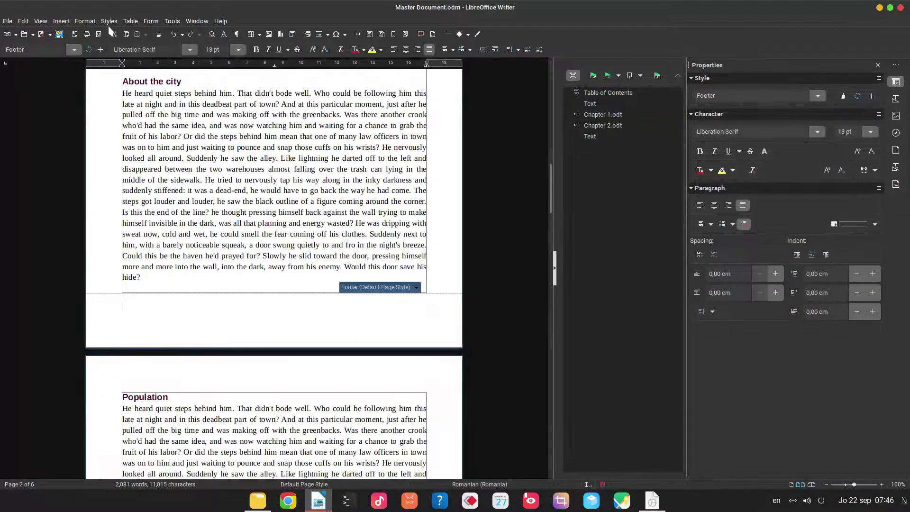
{"action": "left_click", "coordinate": [61, 21]}
{"action": "left_click", "coordinate": [91, 270]}
{"action": "left_click", "coordinate": [162, 136]}
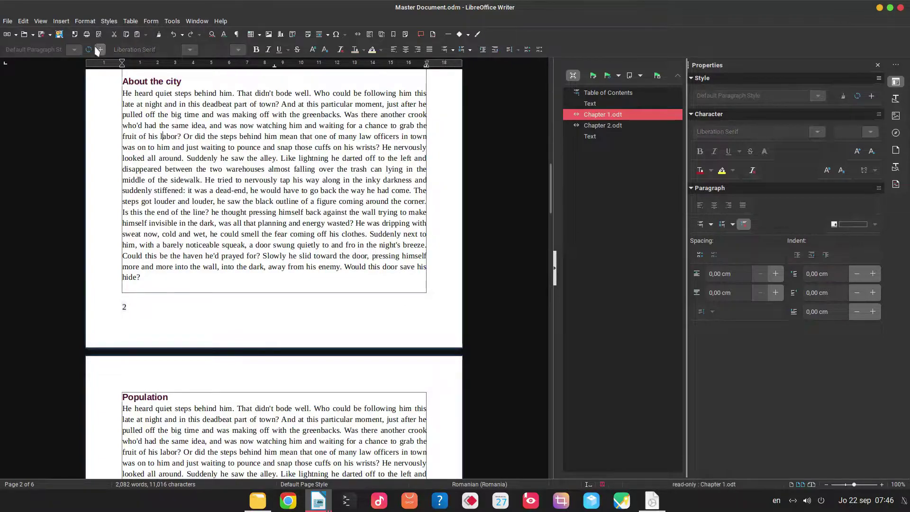
- Check the page numbers and page breaks throughout the master document in the print preview, and close the preview
{"action": "left_click", "coordinate": [88, 35]}
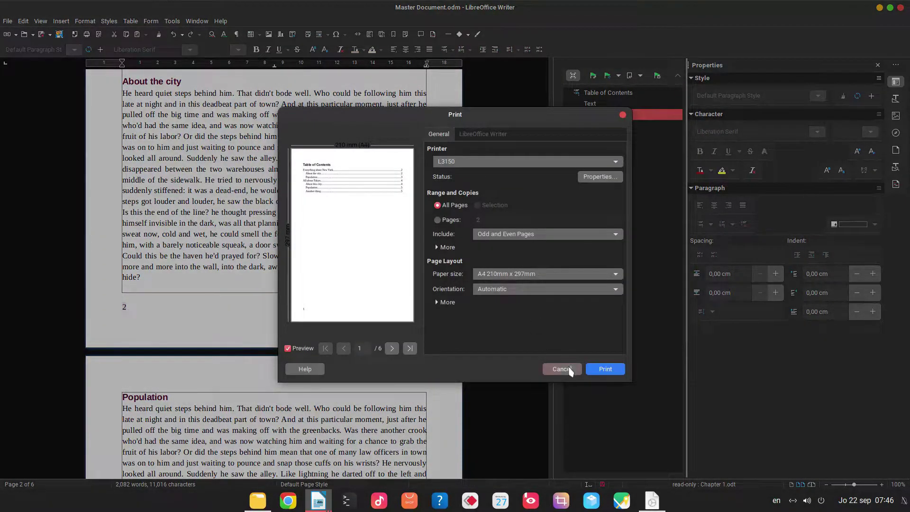
{"action": "left_click", "coordinate": [560, 368]}
{"action": "left_click", "coordinate": [99, 34]}
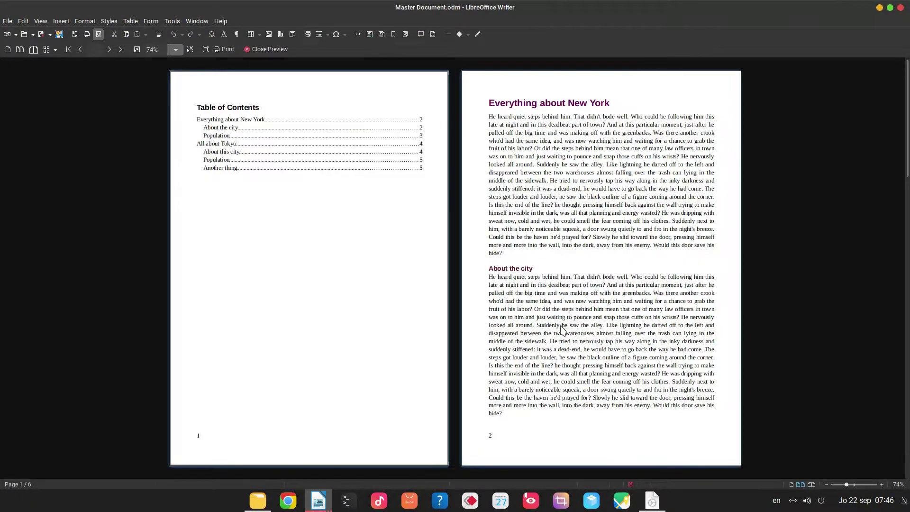
{"action": "scroll", "coordinate": [562, 330], "scroll_direction": "down", "scroll_amount": 3}
{"action": "scroll", "coordinate": [563, 330], "scroll_direction": "up", "scroll_amount": 3}
{"action": "scroll", "coordinate": [563, 331], "scroll_direction": "down", "scroll_amount": 3}
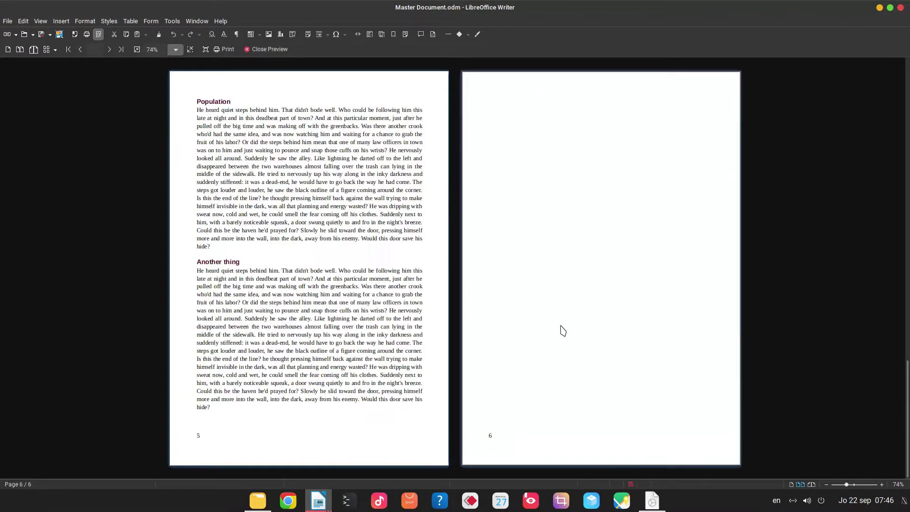
{"action": "scroll", "coordinate": [563, 330], "scroll_direction": "up", "scroll_amount": 2}
{"action": "scroll", "coordinate": [563, 331], "scroll_direction": "down", "scroll_amount": 2}
{"action": "key", "text": "Escape"}
- Check the end of the master document, switch to Chapter 2.odt, remove the empty space after its last paragraph and save it
{"action": "scroll", "coordinate": [505, 277], "scroll_direction": "down", "scroll_amount": 8}
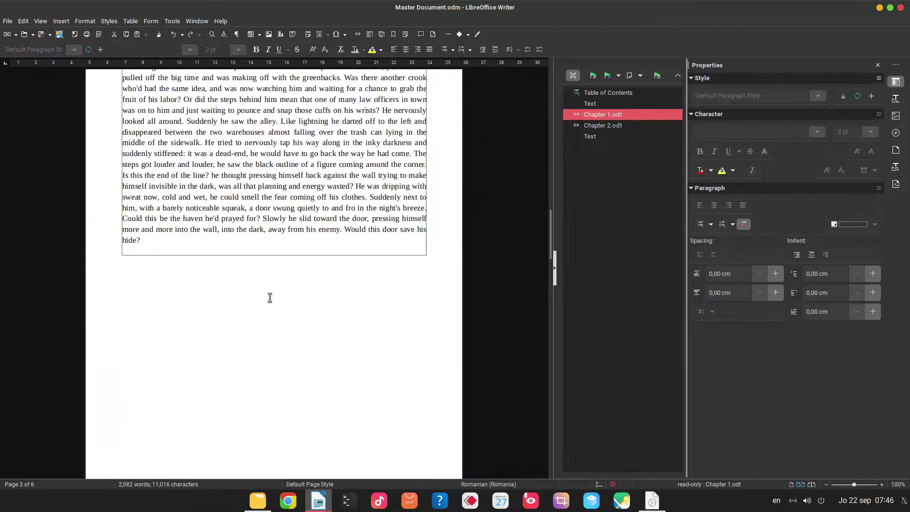
{"action": "scroll", "coordinate": [270, 298], "scroll_direction": "down", "scroll_amount": 15}
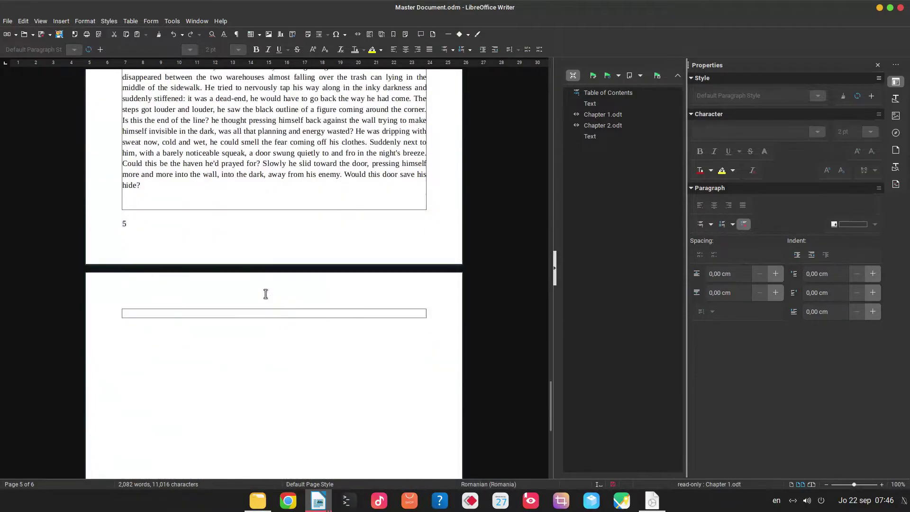
{"action": "scroll", "coordinate": [266, 294], "scroll_direction": "down", "scroll_amount": 1}
{"action": "left_click", "coordinate": [214, 246]}
{"action": "left_click", "coordinate": [228, 177]}
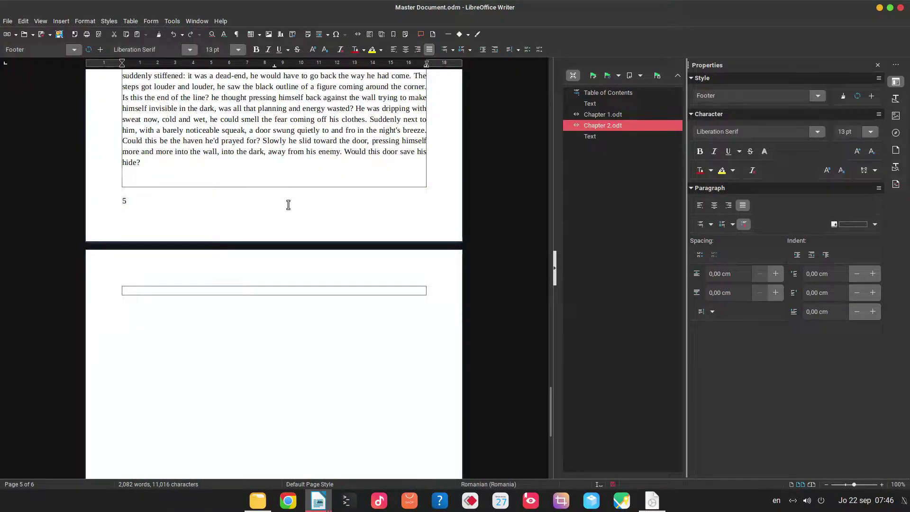
{"action": "left_click", "coordinate": [327, 506]}
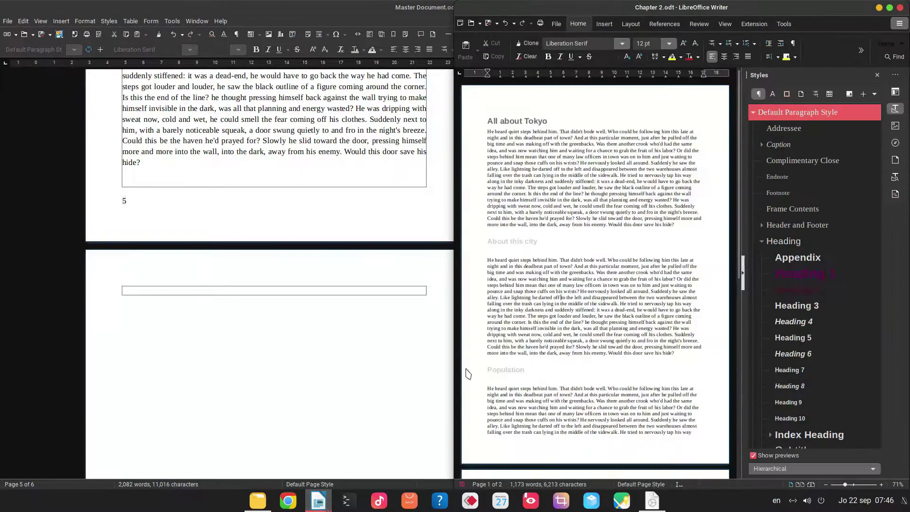
{"action": "scroll", "coordinate": [566, 318], "scroll_direction": "down", "scroll_amount": 15}
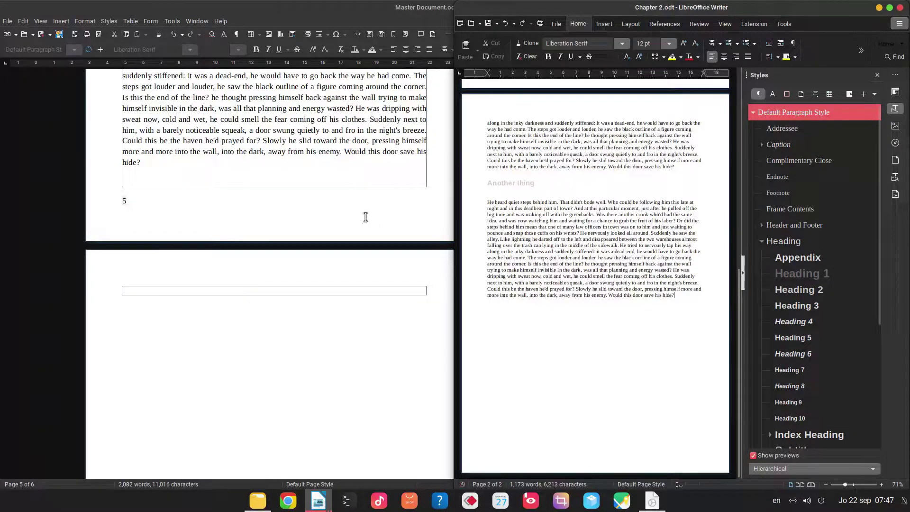
- Return to Master Document.odm, update all its content, accept the link update, and check the last page
{"action": "left_click", "coordinate": [264, 158]}
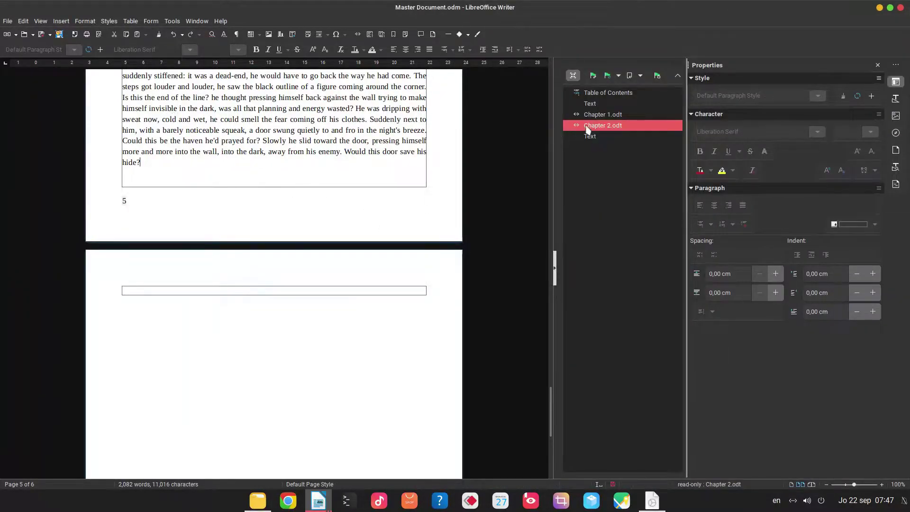
{"action": "left_click", "coordinate": [619, 76]}
{"action": "left_click", "coordinate": [629, 122]}
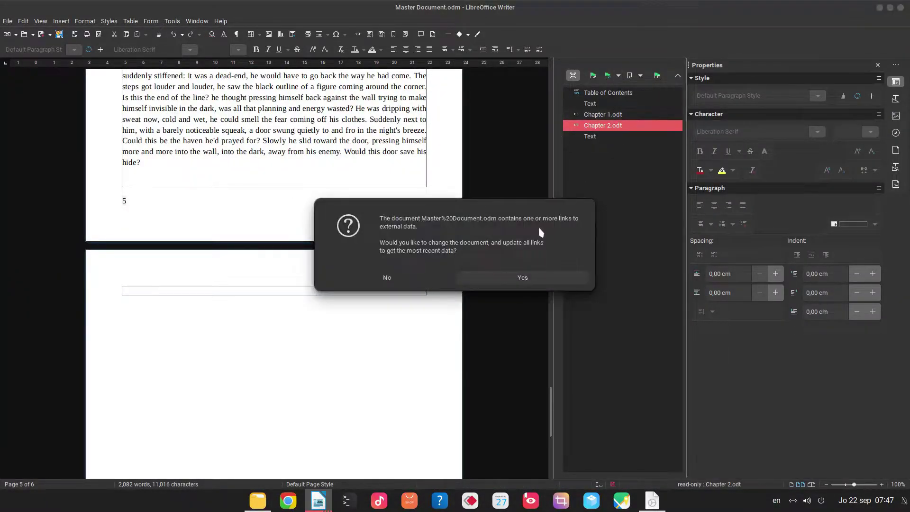
{"action": "left_click", "coordinate": [514, 279]}
{"action": "scroll", "coordinate": [433, 199], "scroll_direction": "down", "scroll_amount": 5}
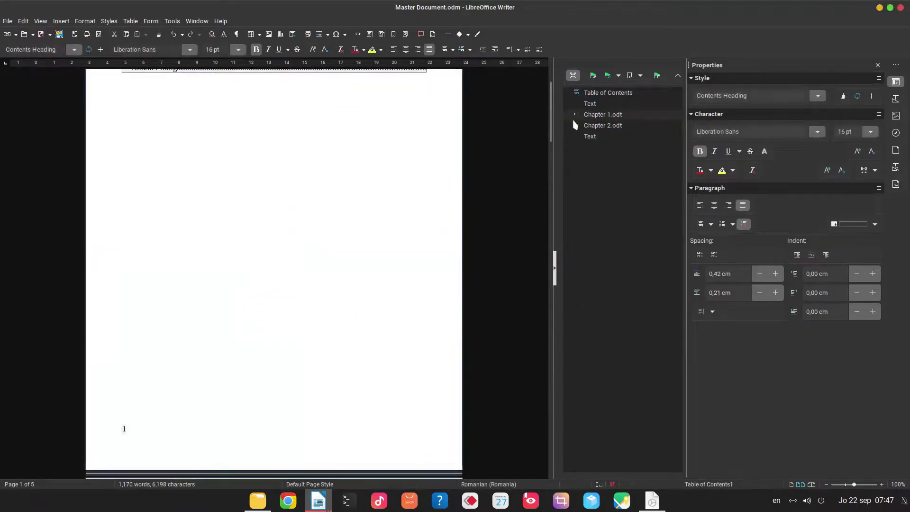
{"action": "left_click_drag", "start_coordinate": [552, 123], "coordinate": [572, 468]}
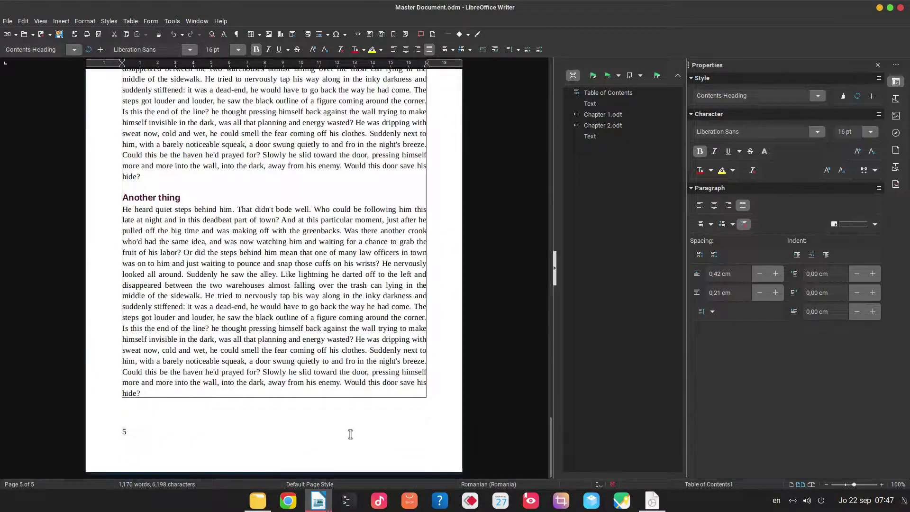
- Move the master document window aside, maximize it again, and review the table of contents and page numbers in the print preview
{"action": "left_click", "coordinate": [203, 244]}
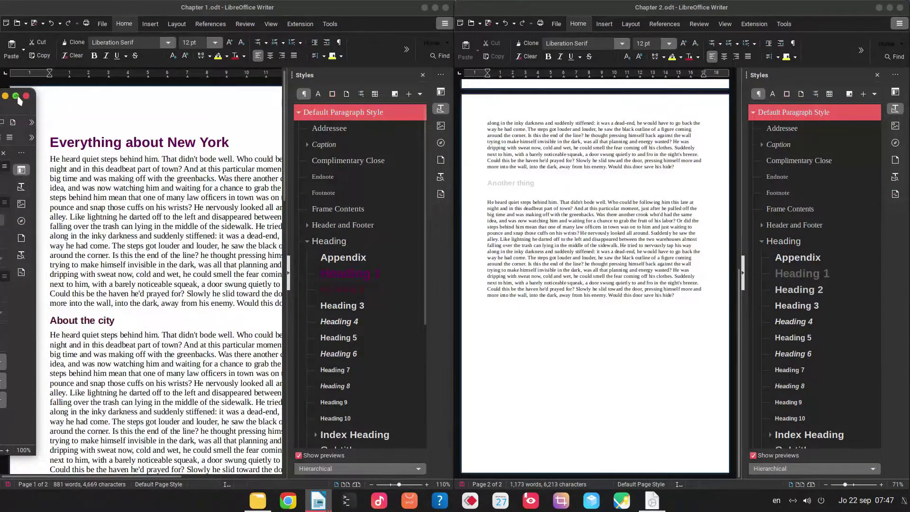
{"action": "left_click", "coordinate": [15, 96]}
{"action": "scroll", "coordinate": [356, 211], "scroll_direction": "up", "scroll_amount": 10}
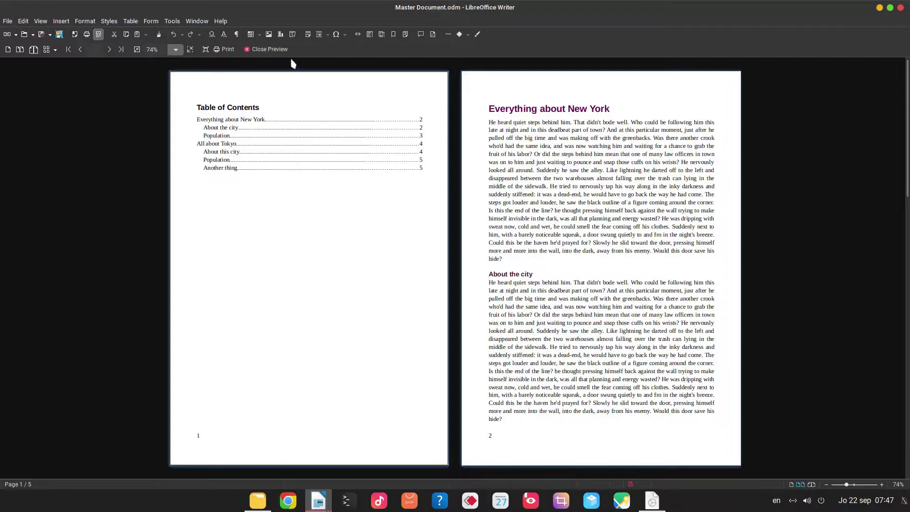
{"action": "left_click", "coordinate": [267, 49]}
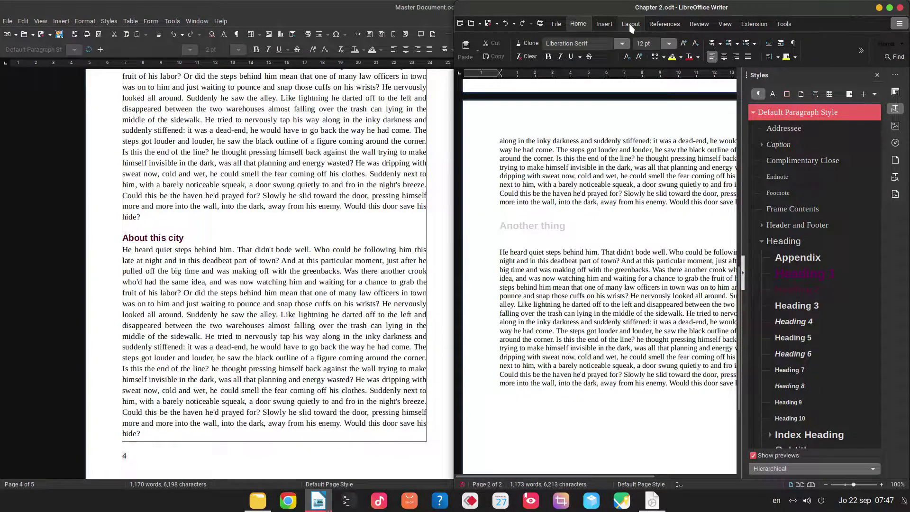
- Insert a footnote reading "some footnote" in the Population text on page 2 of Chapter 2.odt
{"action": "left_click", "coordinate": [653, 28]}
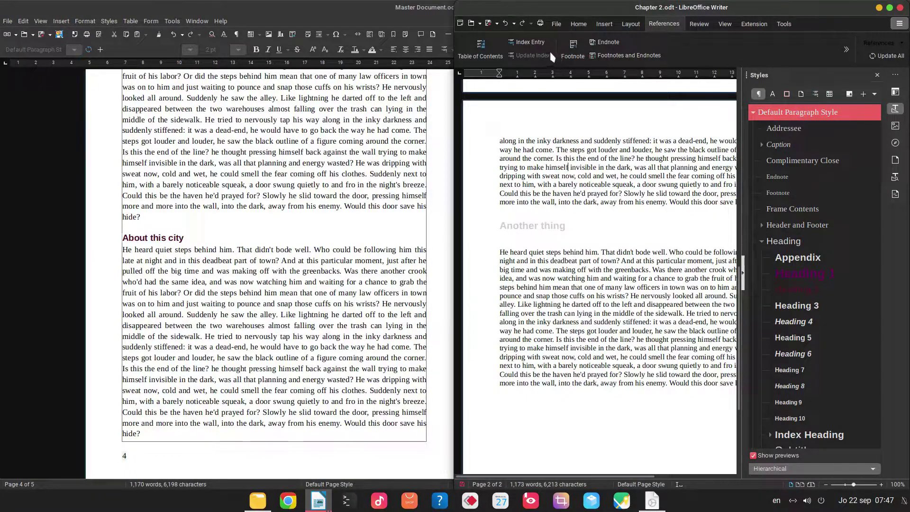
{"action": "left_click", "coordinate": [583, 61]}
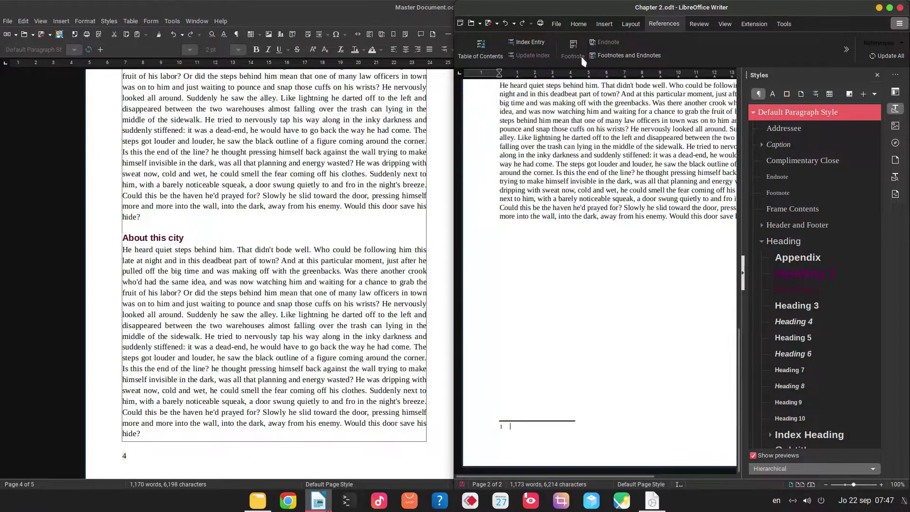
{"action": "type", "text": "some footnote"}
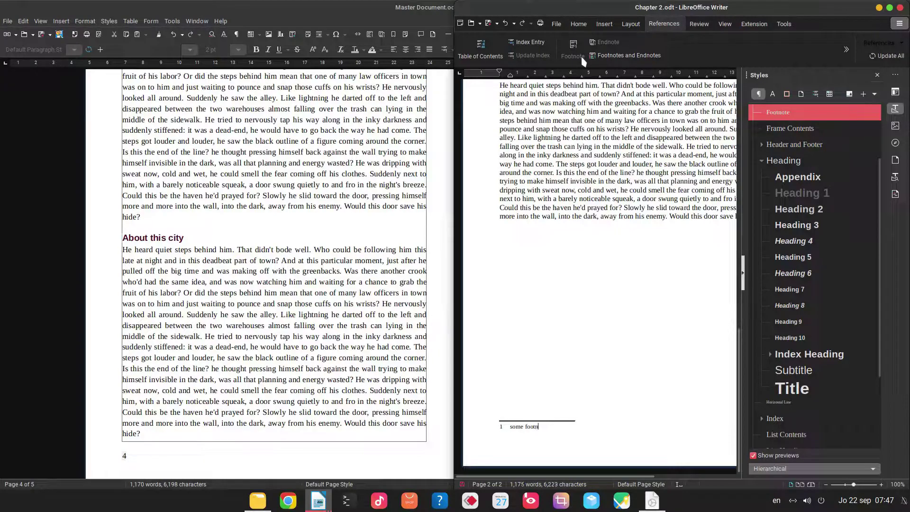
- Insert a second footnote reading "and another footnote" after "dark" in the Another thing paragraph of Chapter 2.odt, and save the file
{"action": "left_click", "coordinate": [569, 166]}
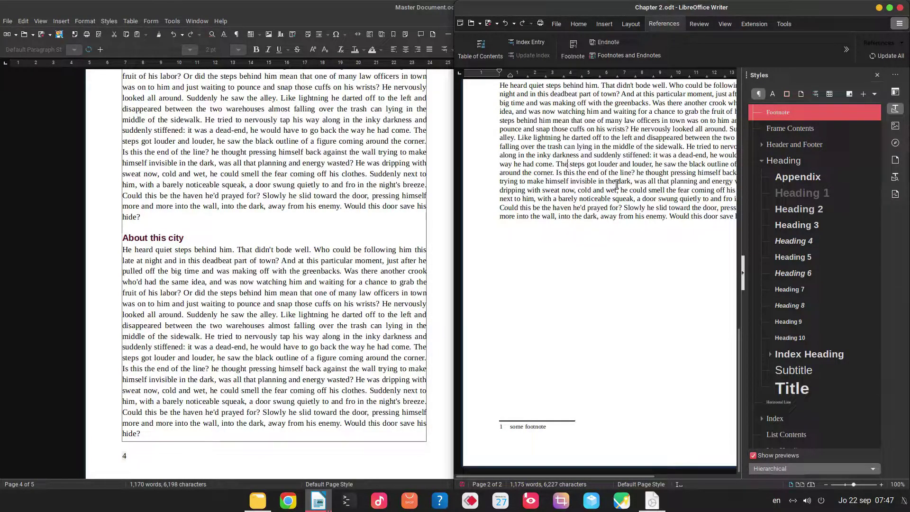
{"action": "left_click", "coordinate": [633, 182]}
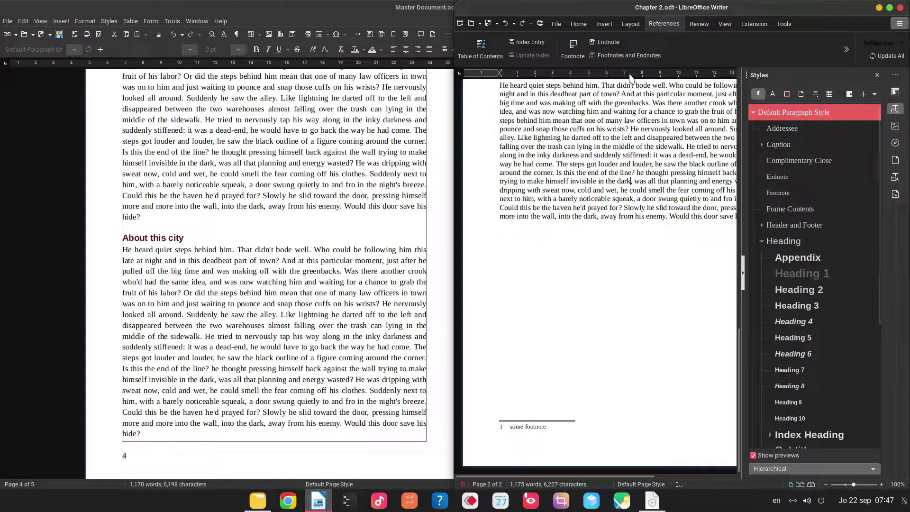
{"action": "left_click", "coordinate": [574, 51]}
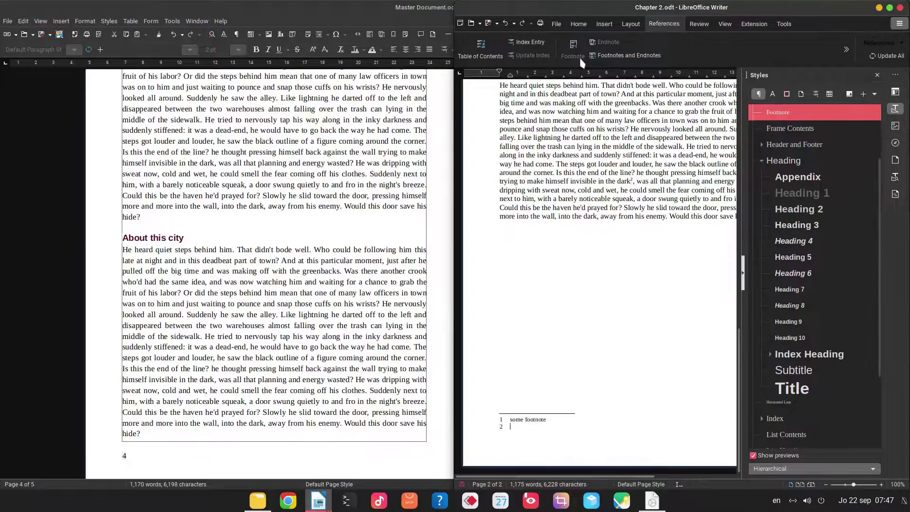
{"action": "type", "text": "footnote"}
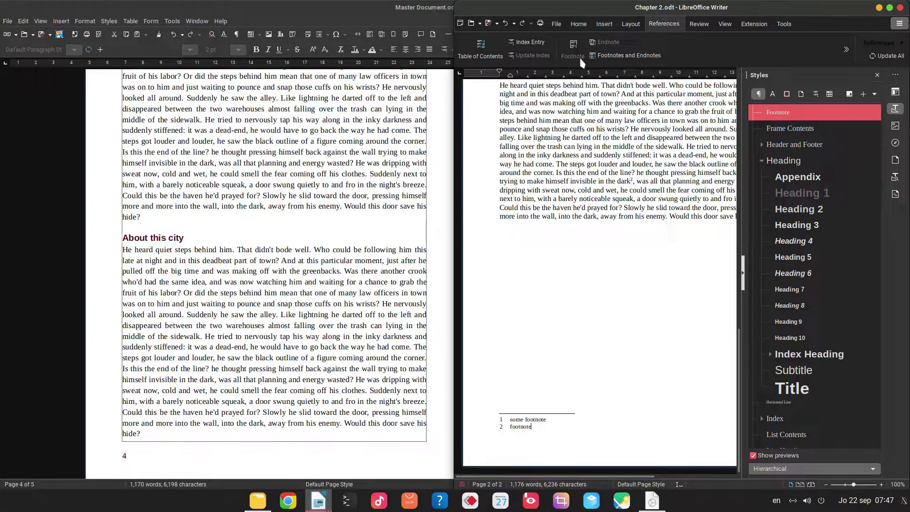
{"action": "type", "text": "and another"}
{"action": "left_click", "coordinate": [610, 196]}
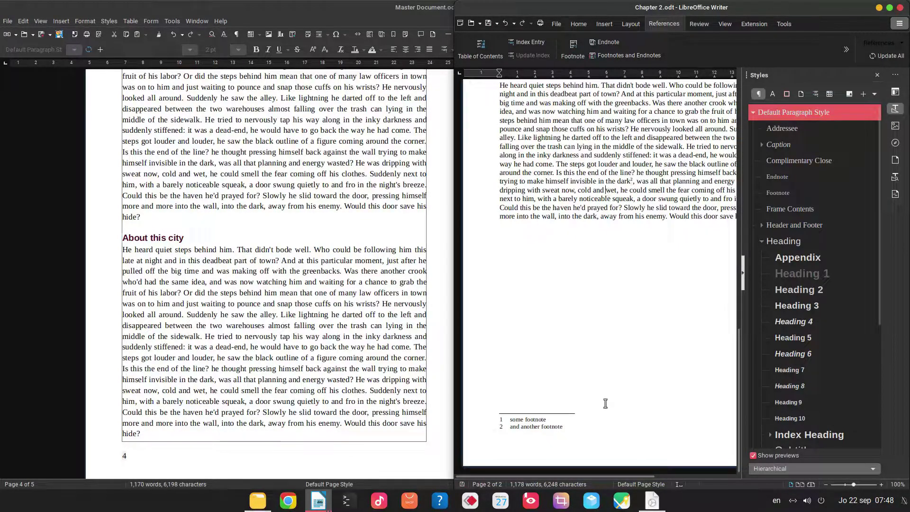
- Switch to Chapter 1.odt and insert a footnote reading "my first footnote" after "officers" in the About the city paragraph
{"action": "key", "text": "ctrl+w"}
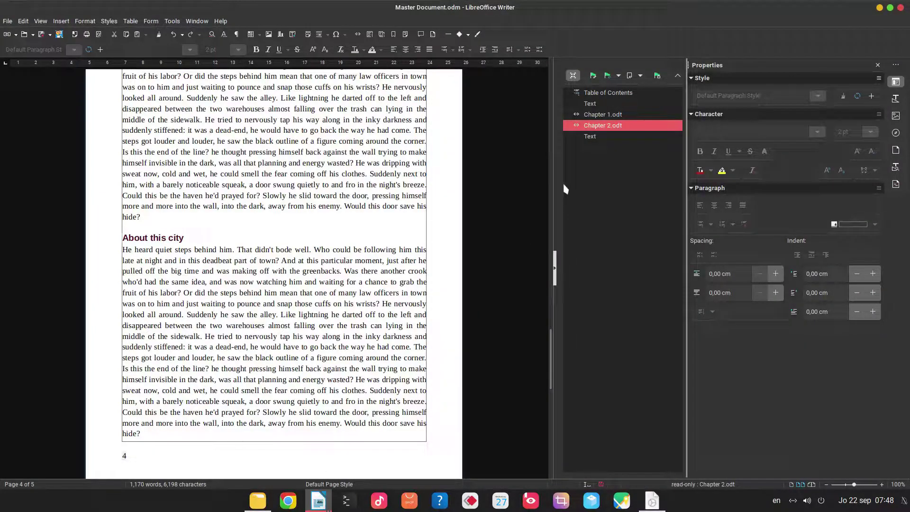
{"action": "left_click", "coordinate": [319, 501]}
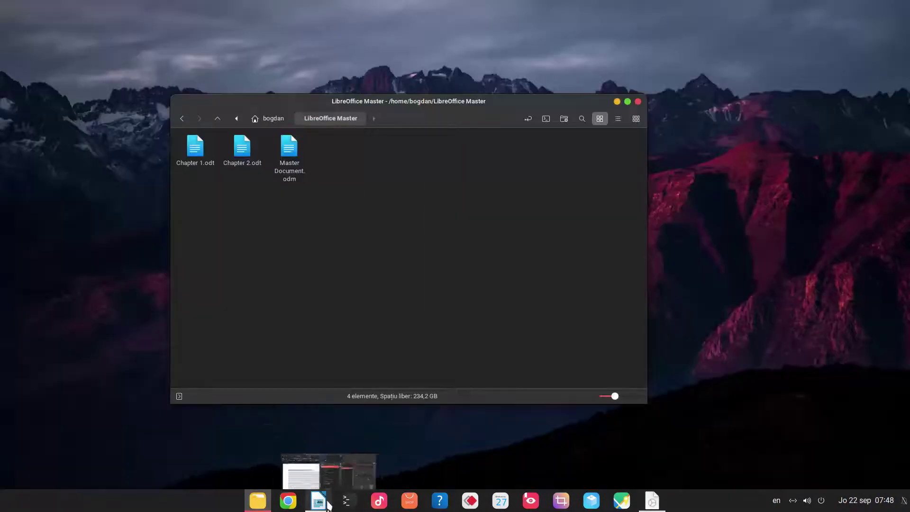
{"action": "left_click", "coordinate": [328, 506]}
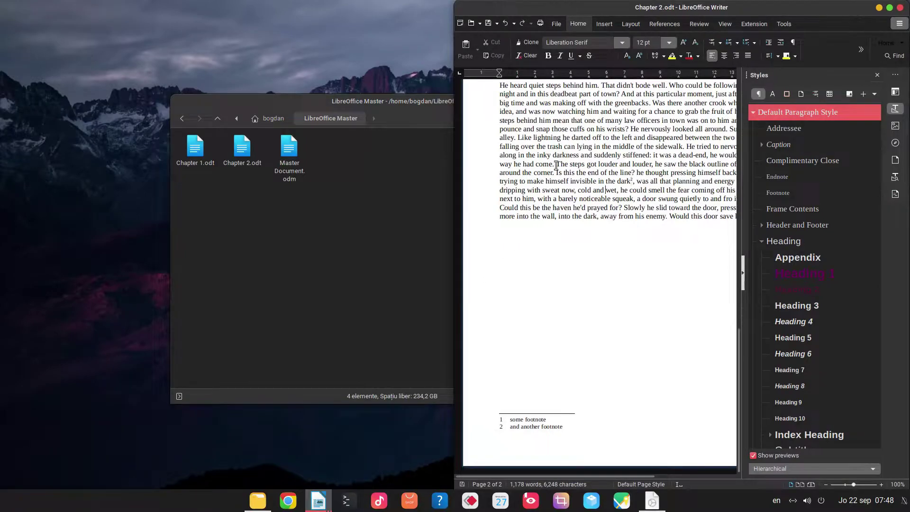
{"action": "key", "text": "alt+Tab"}
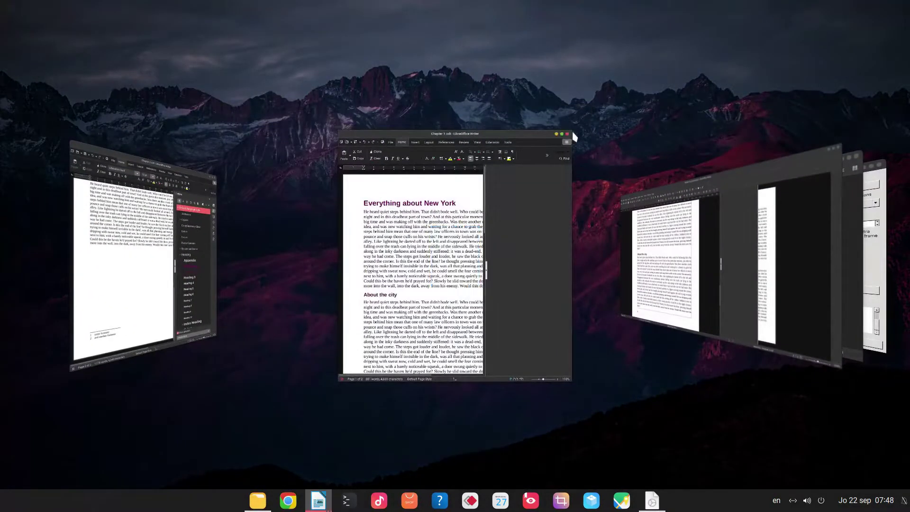
{"action": "scroll", "coordinate": [184, 267], "scroll_direction": "down", "scroll_amount": 5}
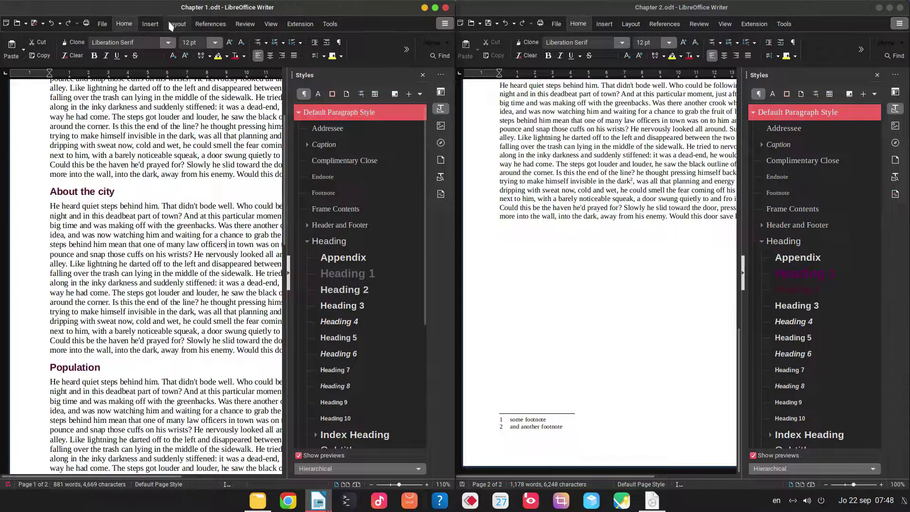
{"action": "left_click", "coordinate": [149, 24]}
{"action": "left_click", "coordinate": [210, 24]}
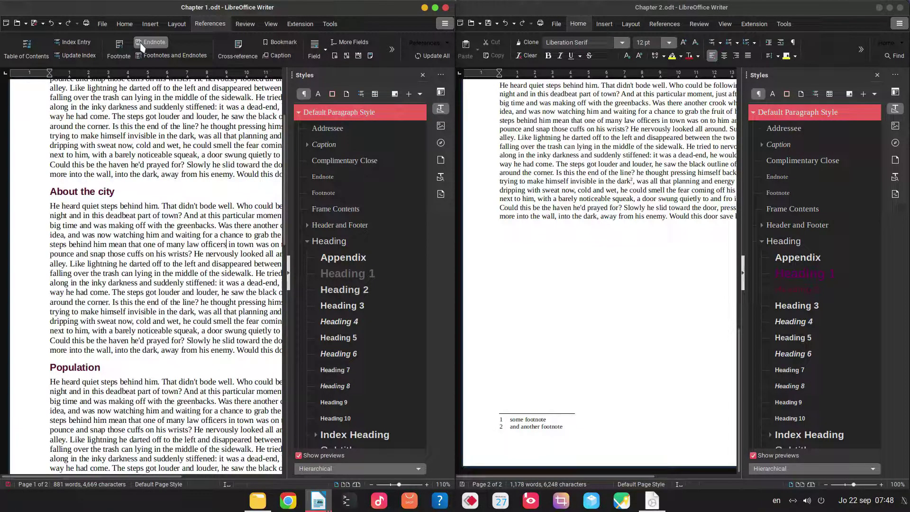
{"action": "left_click", "coordinate": [118, 47]}
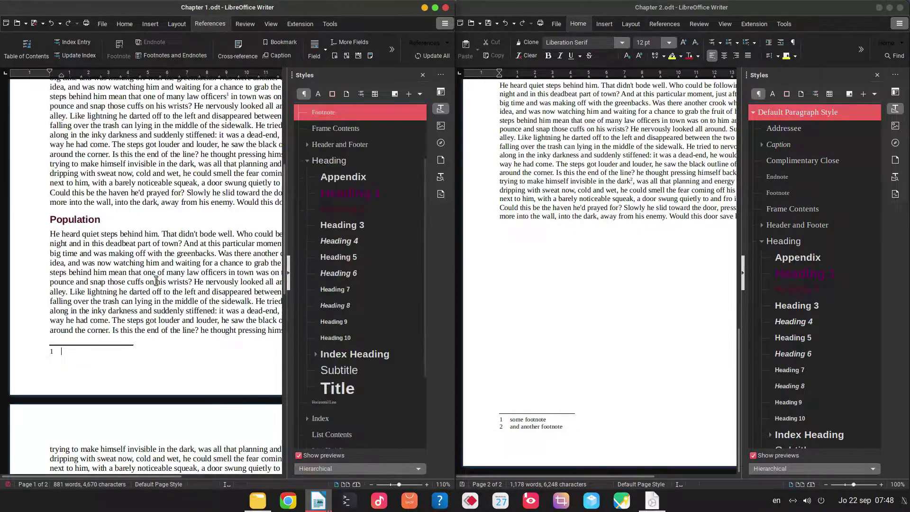
{"action": "type", "text": "my firs"}
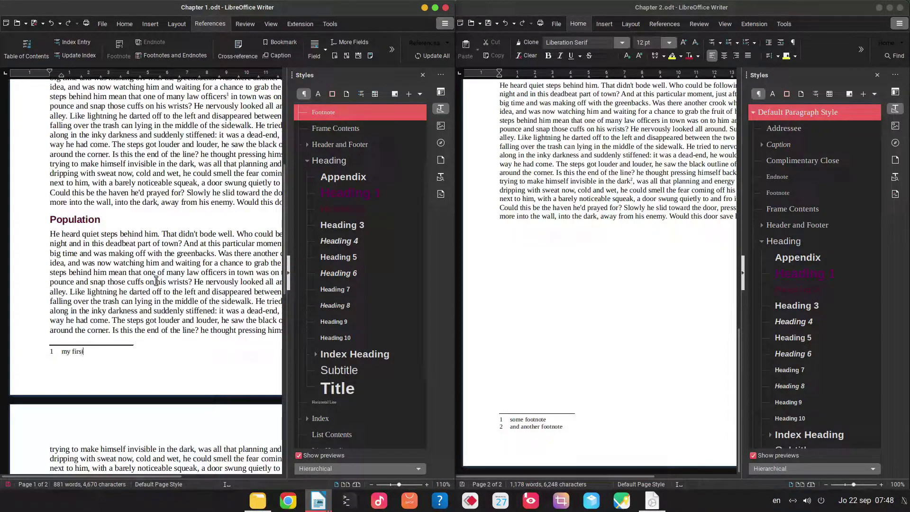
{"action": "type", "text": "t footnote"}
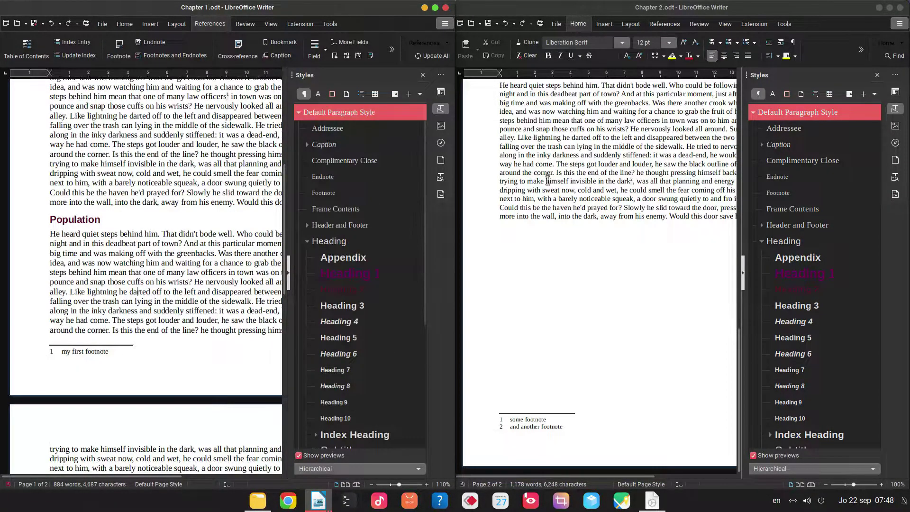
- Return to Master Document.odm, update all its content, and accept the link update
{"action": "key", "text": "alt+Tab"}
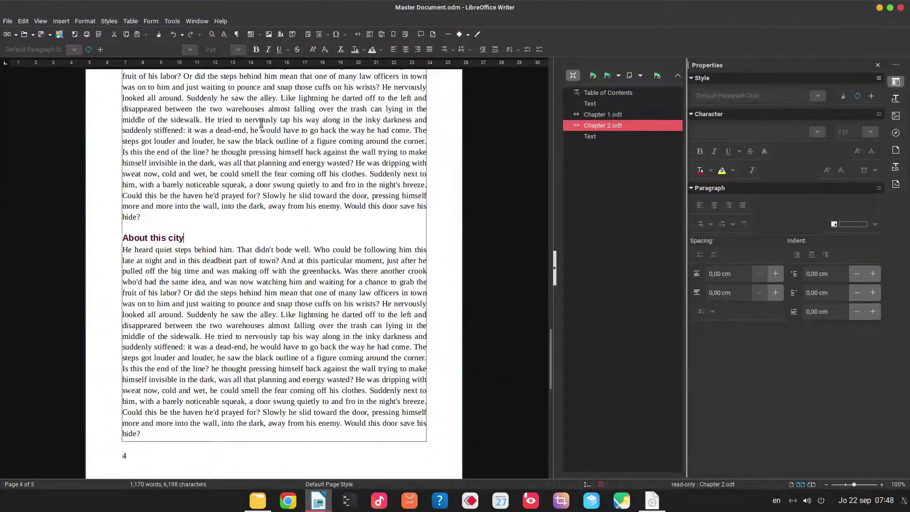
{"action": "right_click", "coordinate": [611, 123]}
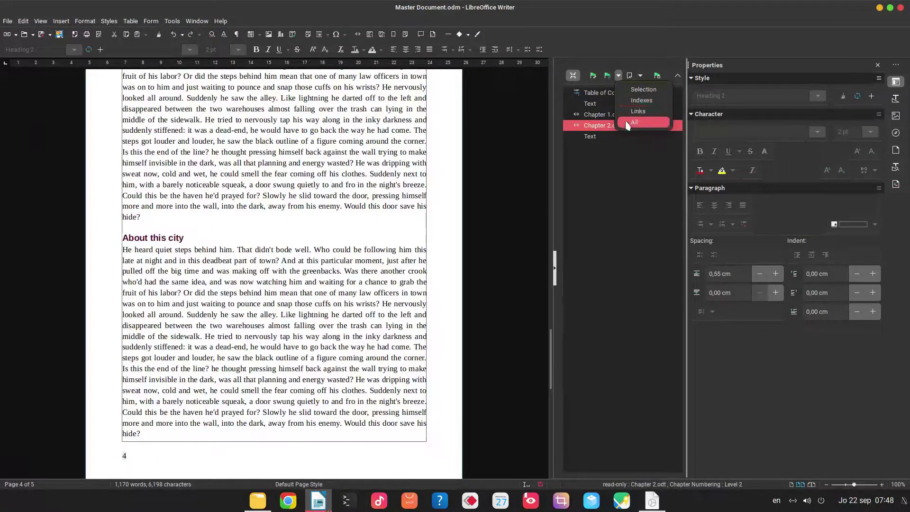
{"action": "left_click", "coordinate": [628, 124]}
{"action": "left_click", "coordinate": [479, 282]}
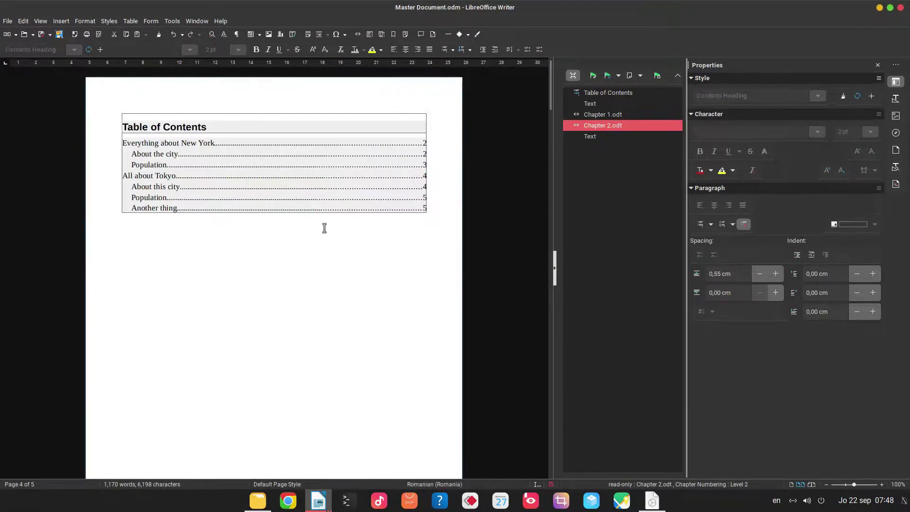
- Check the footnote numbering across the master document's pages and compare it with the footnotes in Chapter 1.odt and Chapter 2.odt
{"action": "scroll", "coordinate": [258, 213], "scroll_direction": "down", "scroll_amount": 15}
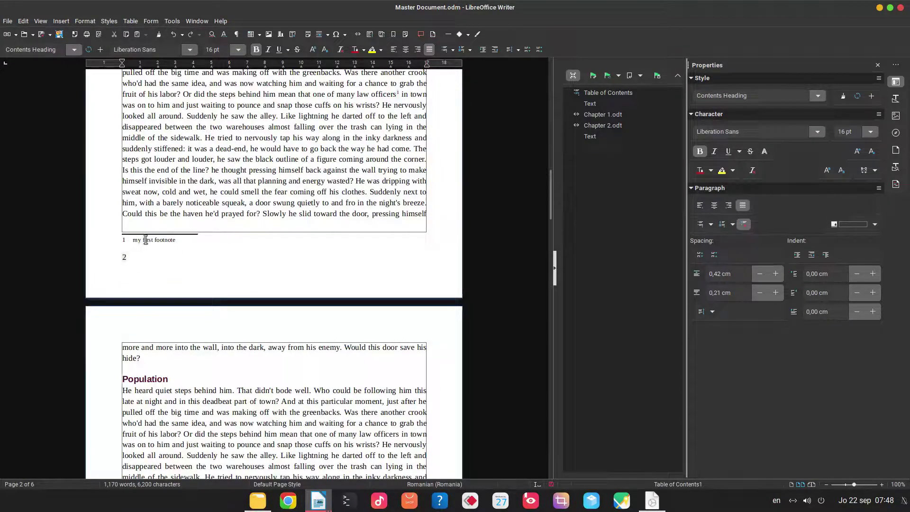
{"action": "scroll", "coordinate": [183, 194], "scroll_direction": "down", "scroll_amount": 20}
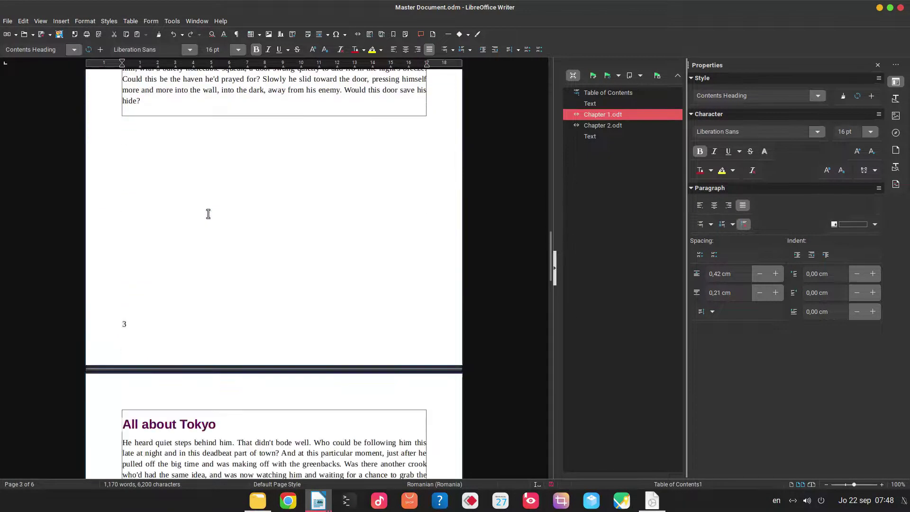
{"action": "scroll", "coordinate": [205, 216], "scroll_direction": "down", "scroll_amount": 18}
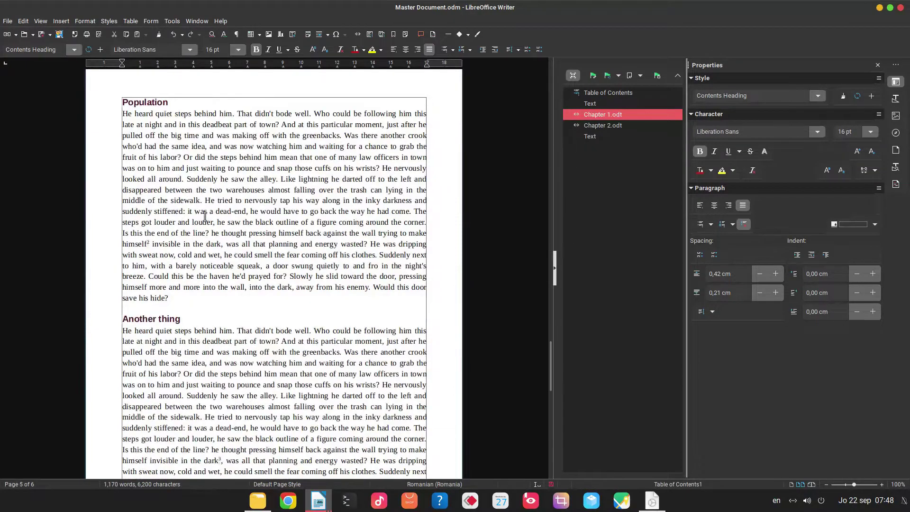
{"action": "left_click", "coordinate": [159, 274]}
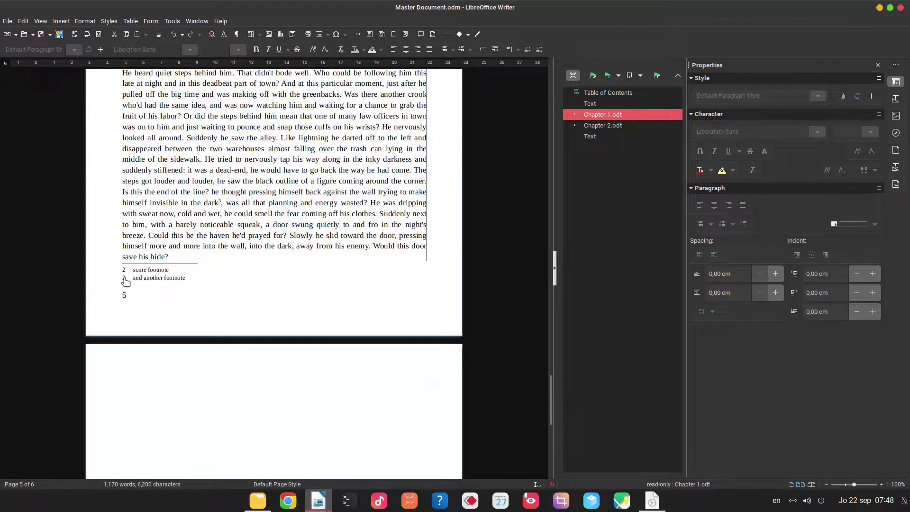
{"action": "left_click", "coordinate": [319, 502]}
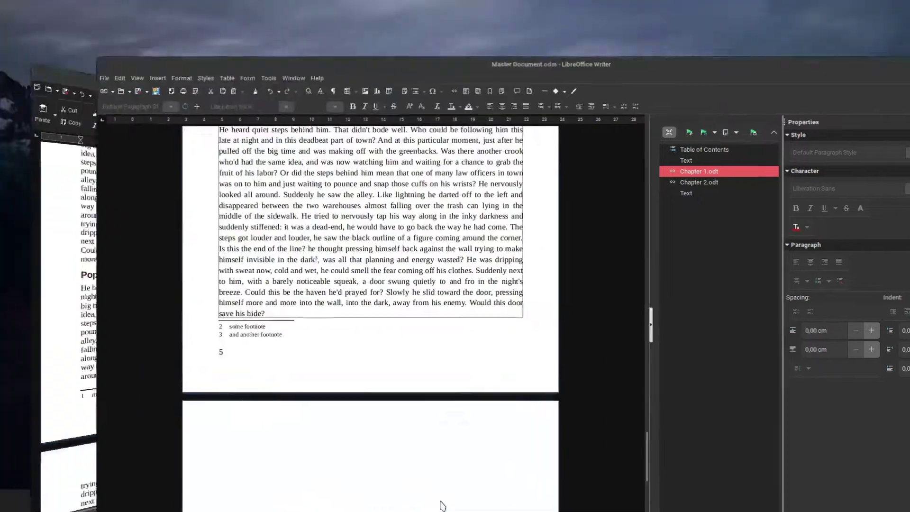
{"action": "key", "text": "alt+Tab"}
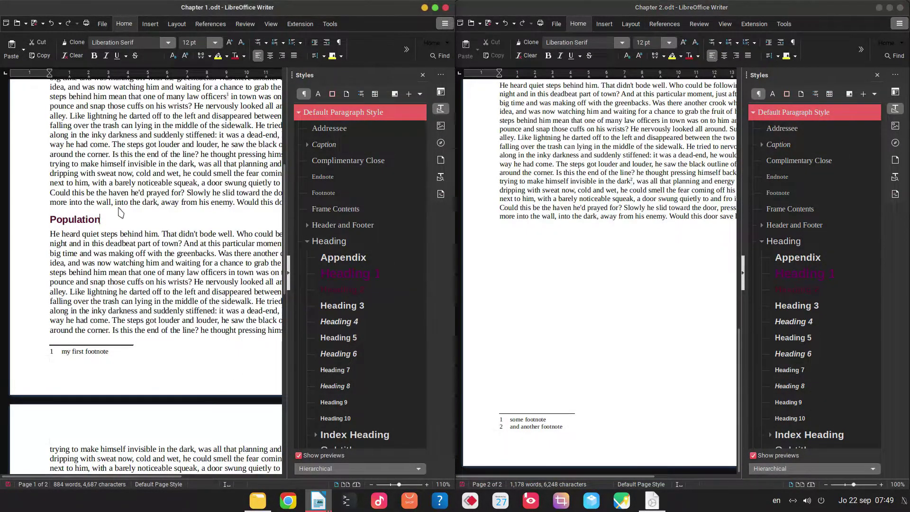
{"action": "key", "text": "alt+Tab"}
{"action": "key", "text": "alt+Tab"}
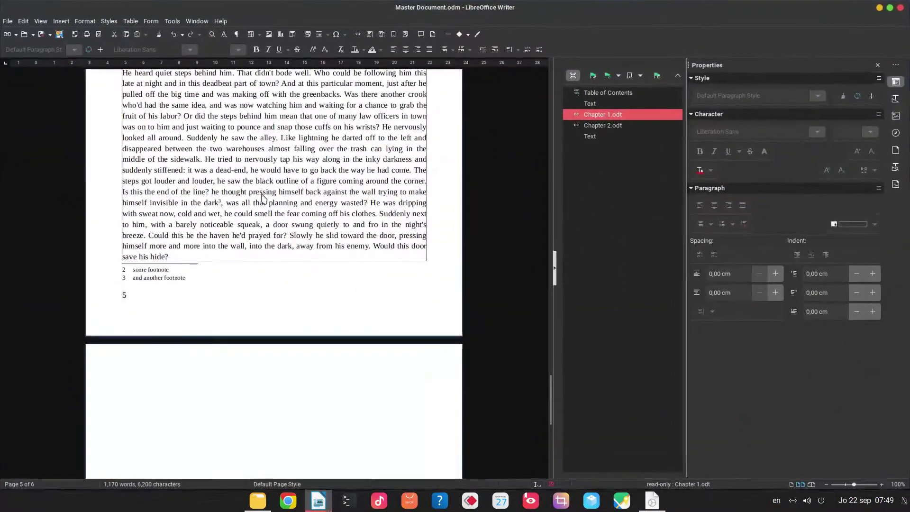
{"action": "scroll", "coordinate": [185, 226], "scroll_direction": "up", "scroll_amount": 3}
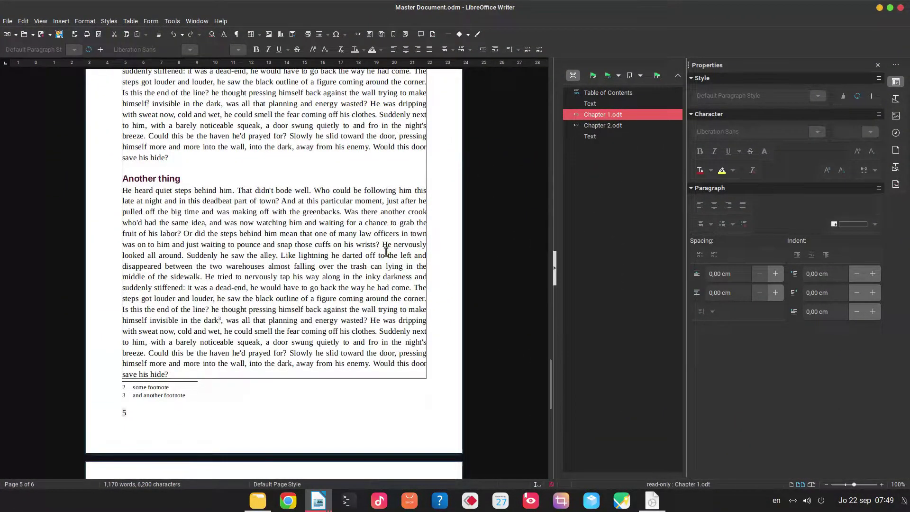
- Move the master document window aside and maximize it again with the pages shown side by side
{"action": "key", "text": "ctrl+w"}
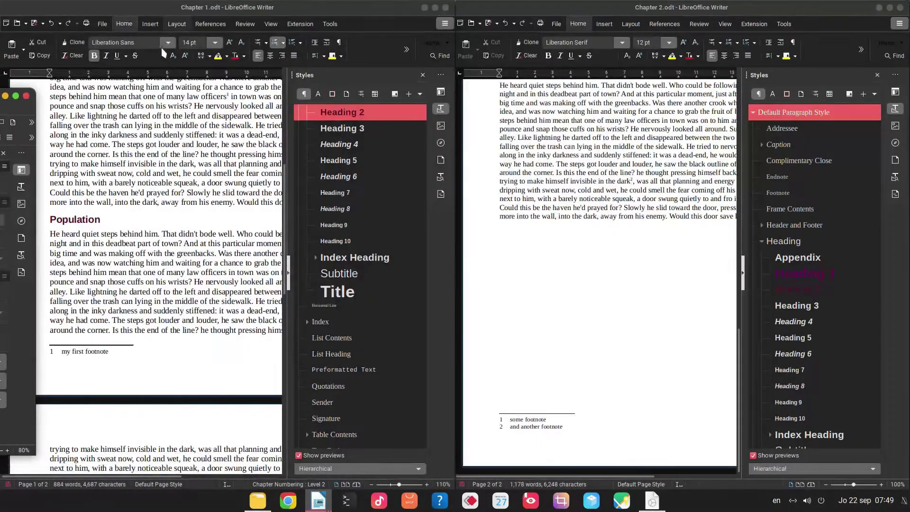
{"action": "left_click", "coordinate": [16, 96]}
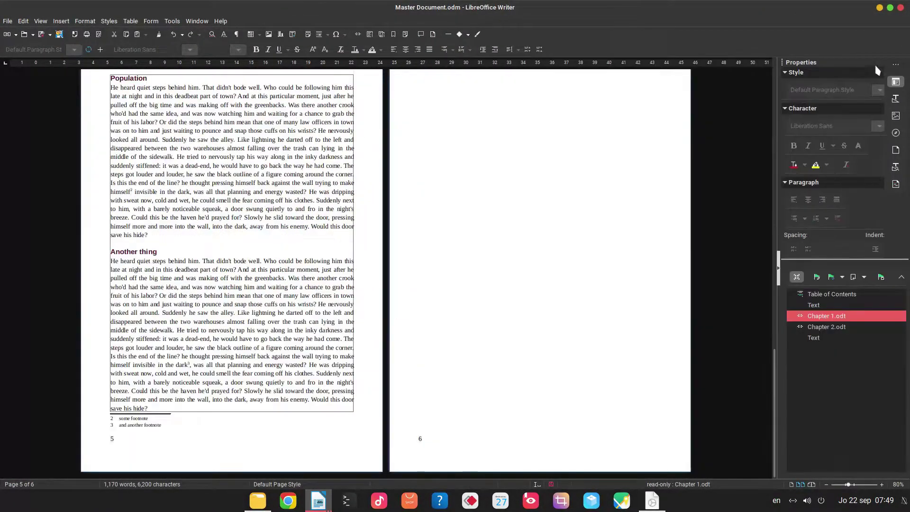
{"action": "left_click", "coordinate": [877, 65]}
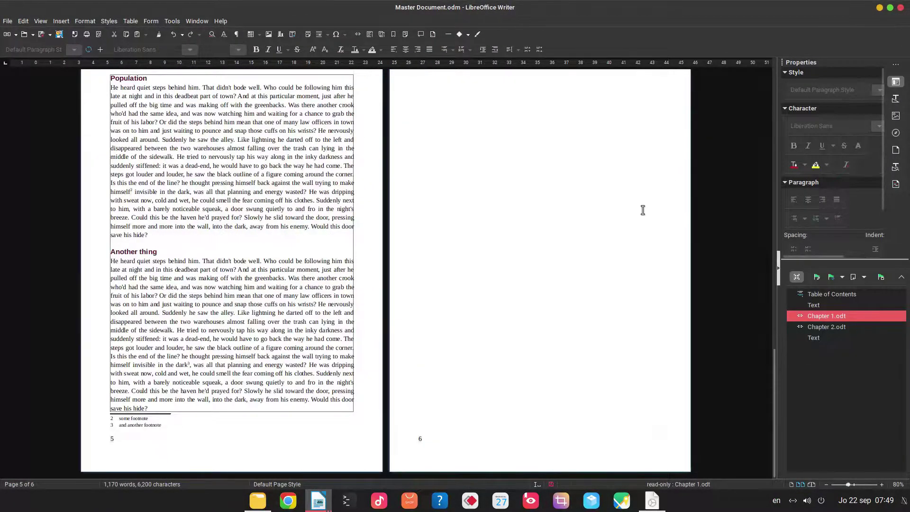
- Insert an Alphabetical Index for the entire document on the blank last page, page 6, keeping the default options
{"action": "left_click", "coordinate": [469, 257]}
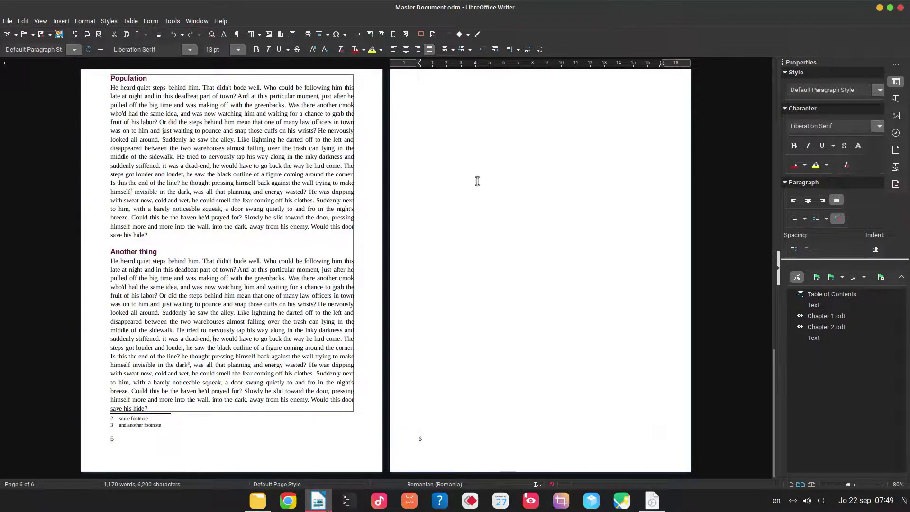
{"action": "scroll", "coordinate": [471, 160], "scroll_direction": "up", "scroll_amount": 3}
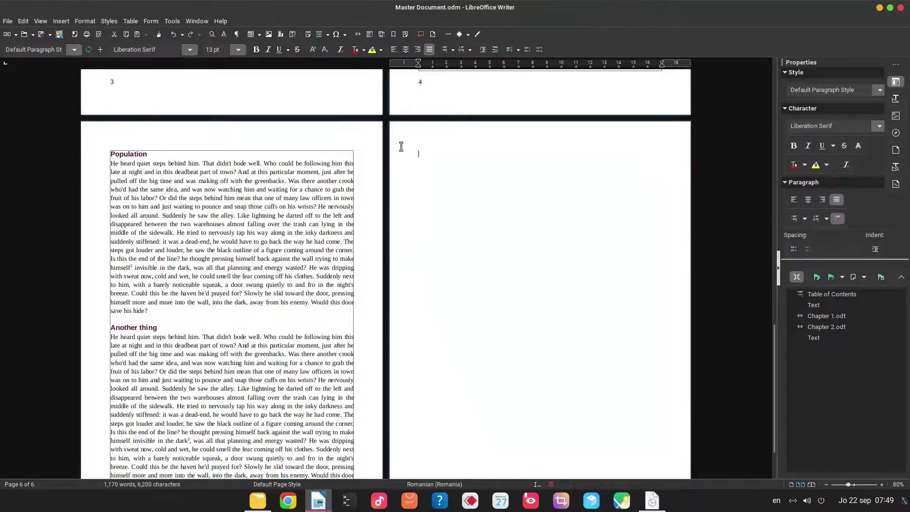
{"action": "scroll", "coordinate": [486, 170], "scroll_direction": "down", "scroll_amount": 3}
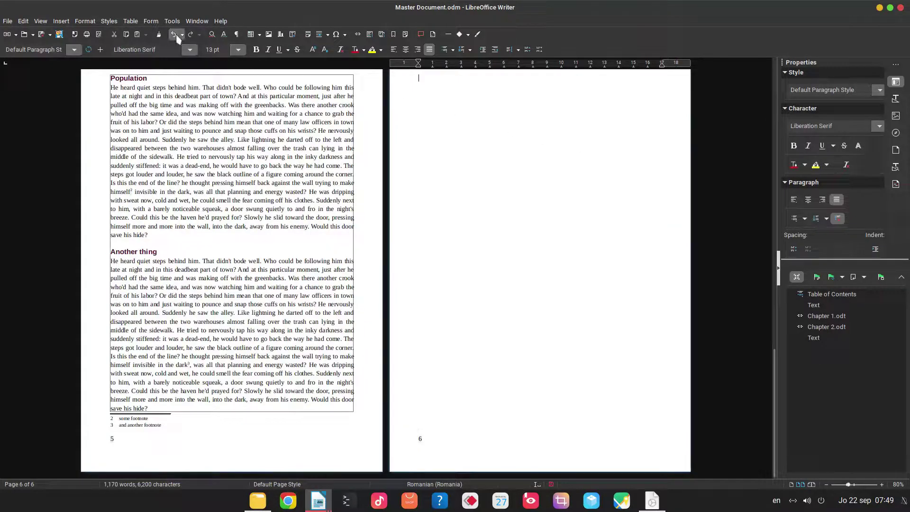
{"action": "left_click", "coordinate": [61, 21]}
{"action": "mouse_move", "coordinate": [124, 284]}
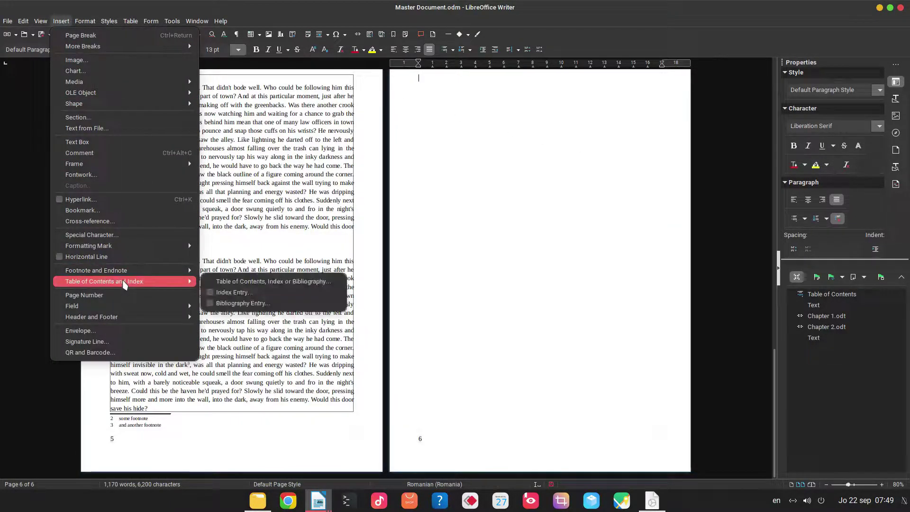
{"action": "left_click", "coordinate": [243, 284]}
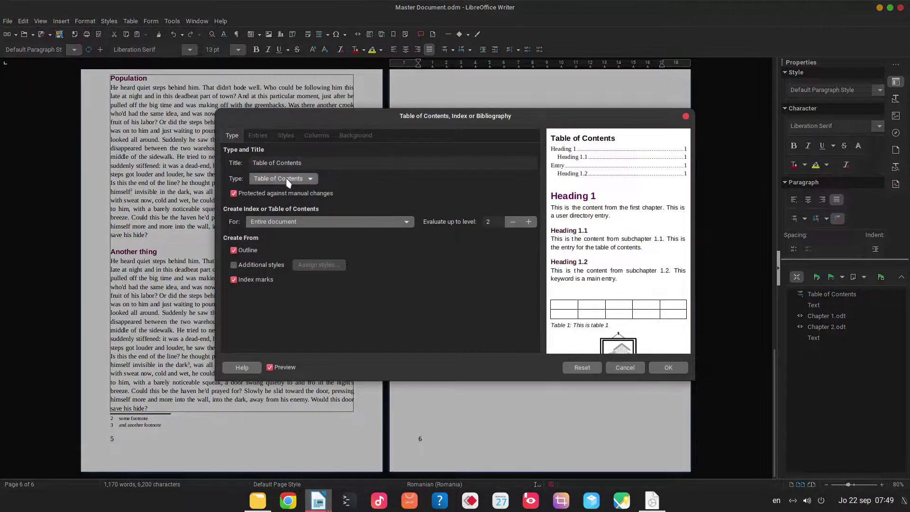
{"action": "left_click", "coordinate": [288, 179]}
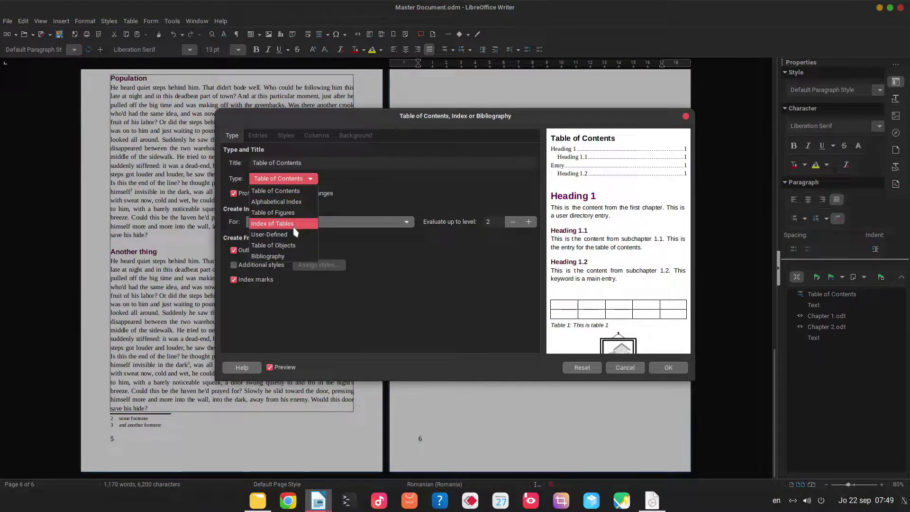
{"action": "left_click", "coordinate": [298, 191]}
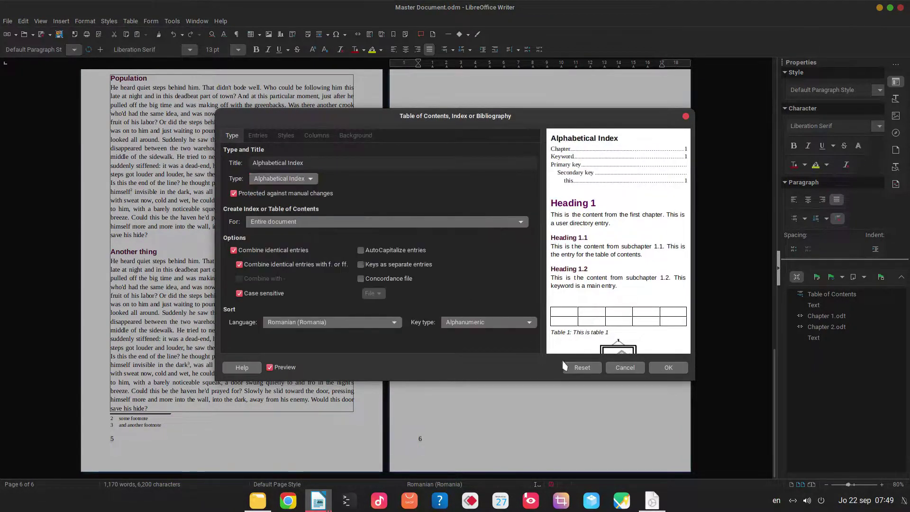
{"action": "left_click", "coordinate": [669, 367]}
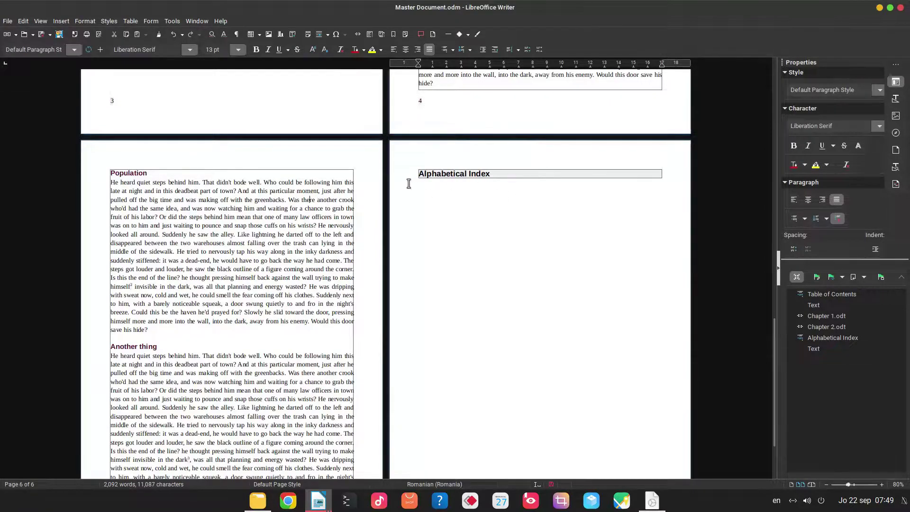
- Review the master document from the alphabetical index back to the table of contents, and open its print preview
{"action": "left_click", "coordinate": [409, 183]}
{"action": "scroll", "coordinate": [522, 228], "scroll_direction": "up", "scroll_amount": 5}
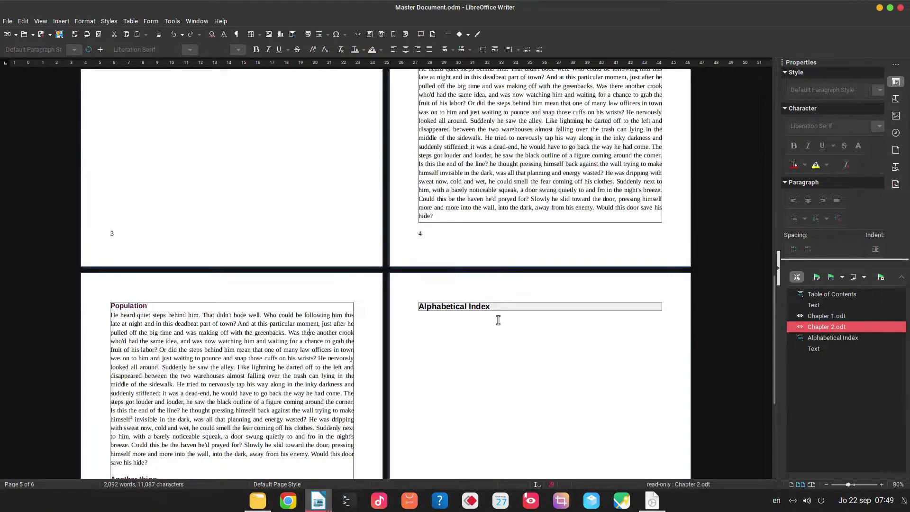
{"action": "scroll", "coordinate": [499, 320], "scroll_direction": "up", "scroll_amount": 20}
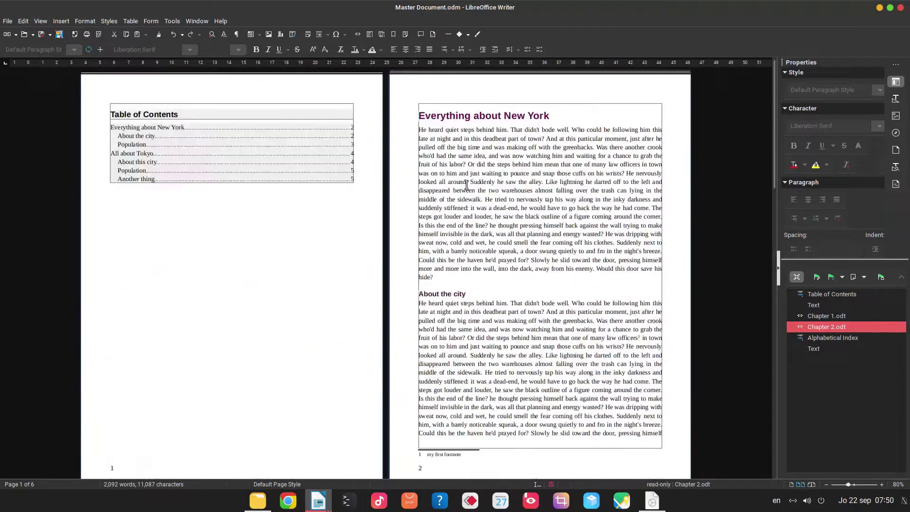
{"action": "left_click", "coordinate": [498, 181]}
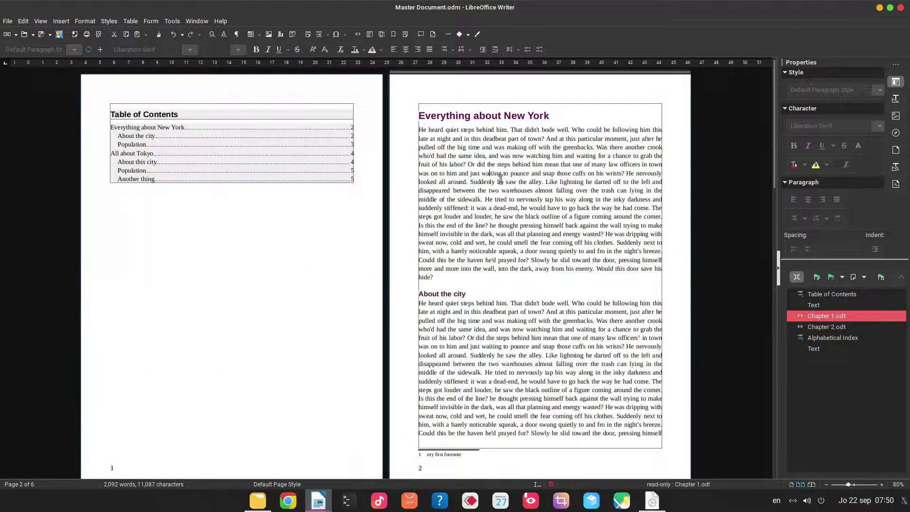
{"action": "key", "text": "ctrl+shift+o"}
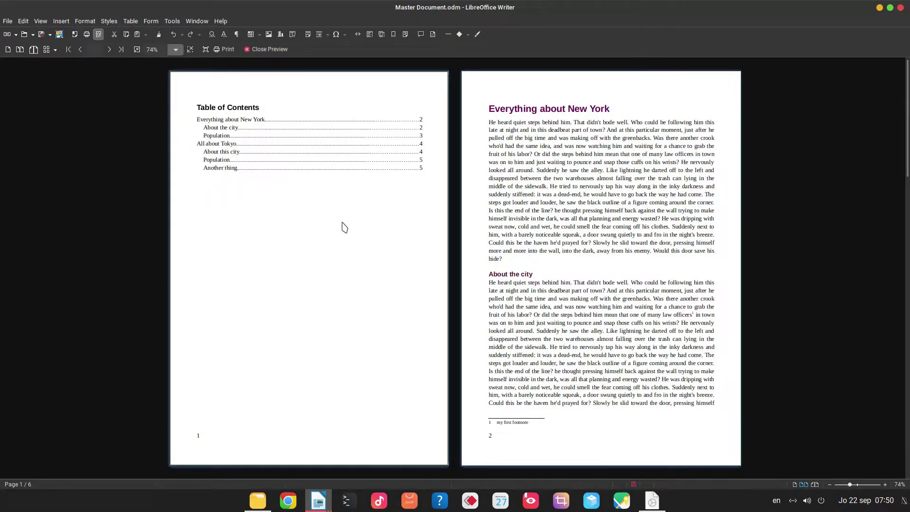
- Page through the master document's print preview, and bring Chapter 1.odt and Chapter 2.odt up side by side for comparison
{"action": "scroll", "coordinate": [344, 228], "scroll_direction": "down", "scroll_amount": 4}
{"action": "scroll", "coordinate": [344, 227], "scroll_direction": "up", "scroll_amount": 4}
{"action": "left_click", "coordinate": [319, 501]}
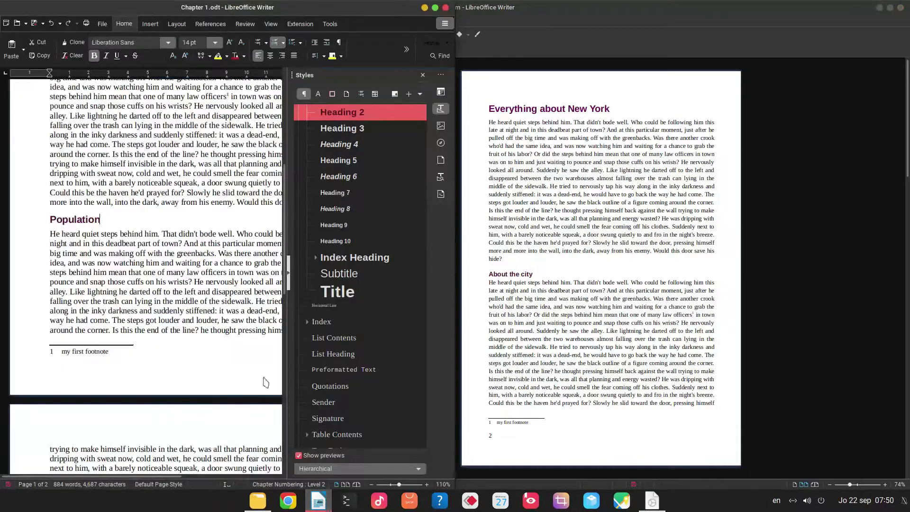
{"action": "key", "text": "alt+Tab"}
{"action": "key", "text": "alt+Tab"}
{"action": "key", "text": "alt+Tab"}
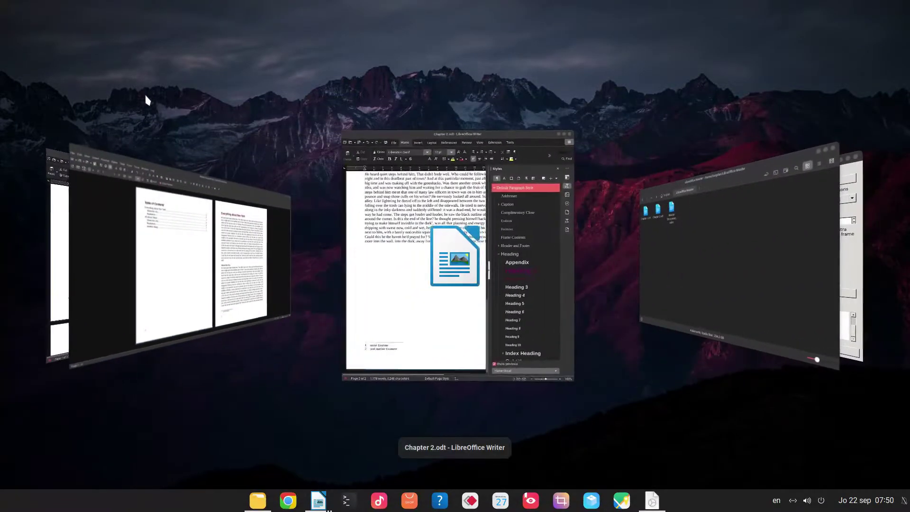
{"action": "scroll", "coordinate": [583, 153], "scroll_direction": "up", "scroll_amount": 9}
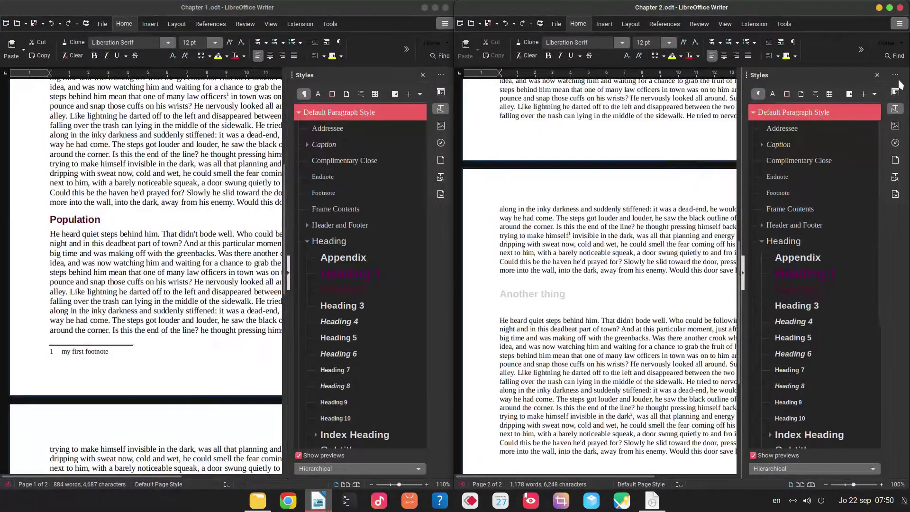
- Close the Styles sidebar in Chapter 2.odt and examine the formatting of its section headings
{"action": "left_click", "coordinate": [878, 76]}
{"action": "scroll", "coordinate": [613, 227], "scroll_direction": "up", "scroll_amount": 4, "text": "ctrl"}
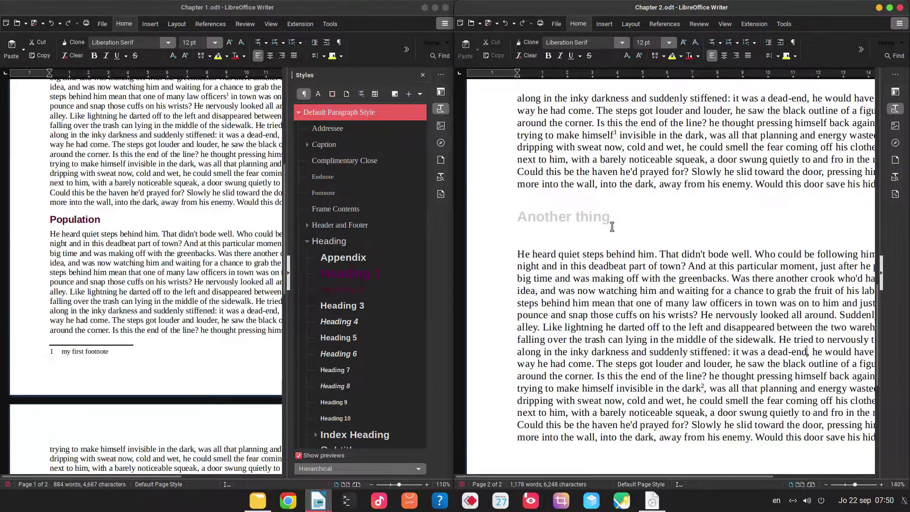
{"action": "left_click", "coordinate": [640, 225]}
{"action": "left_click_drag", "start_coordinate": [536, 217], "coordinate": [599, 216]}
{"action": "scroll", "coordinate": [592, 223], "scroll_direction": "up", "scroll_amount": 4}
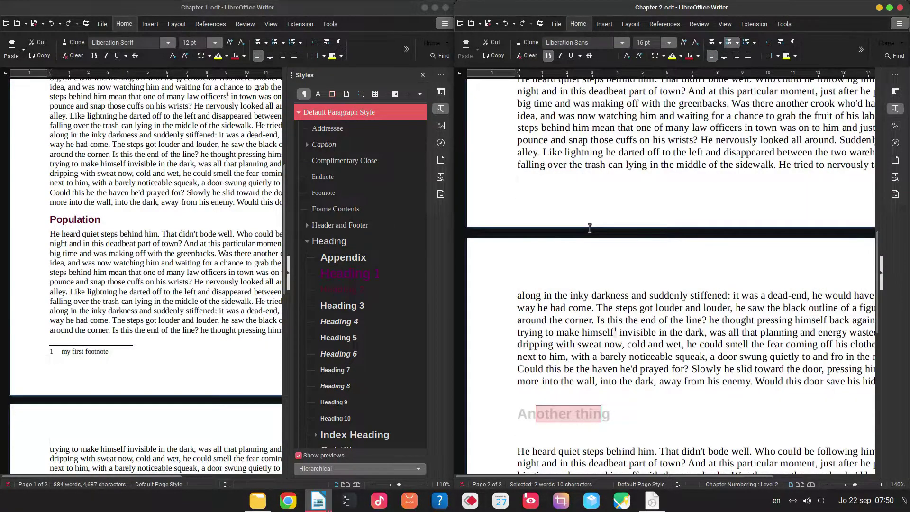
{"action": "scroll", "coordinate": [590, 228], "scroll_direction": "down", "scroll_amount": 4, "text": "ctrl"}
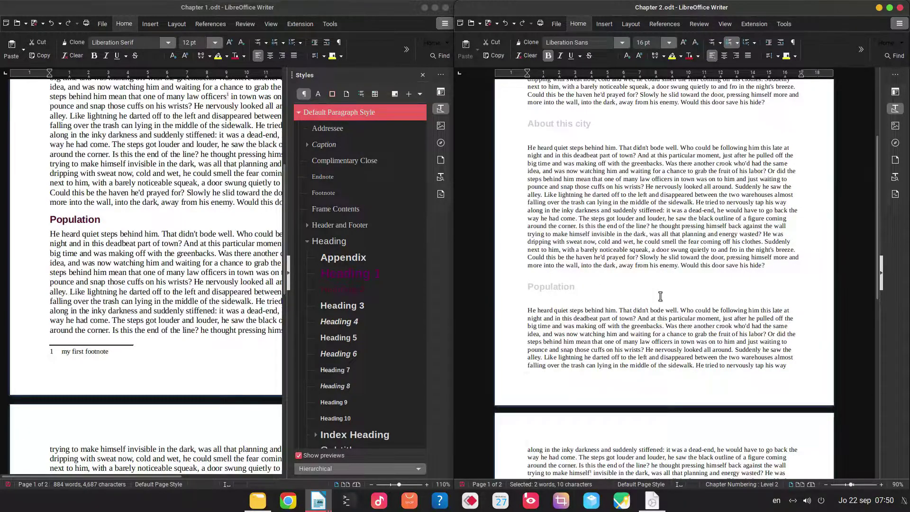
{"action": "left_click", "coordinate": [776, 203]}
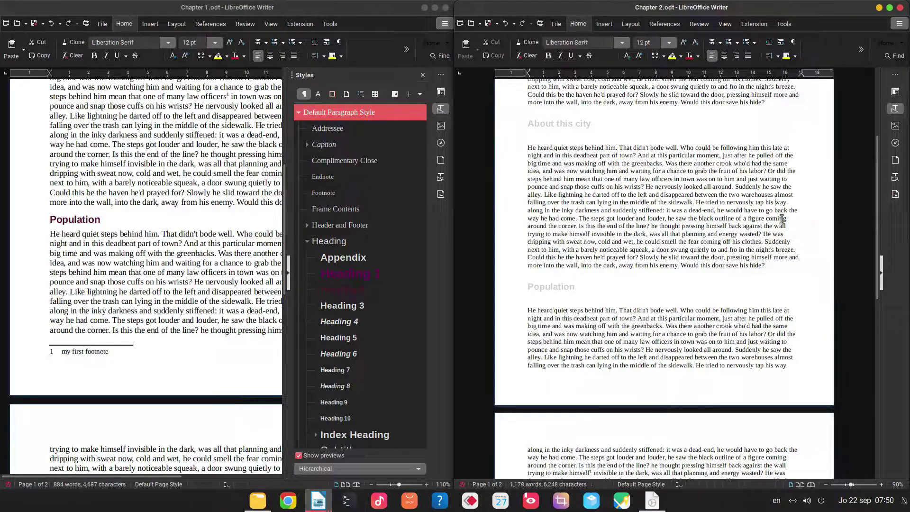
- Return to the print preview of Master Document.odm and review its pages from the table of contents to the alphabetical index
{"action": "key", "text": "alt+Tab"}
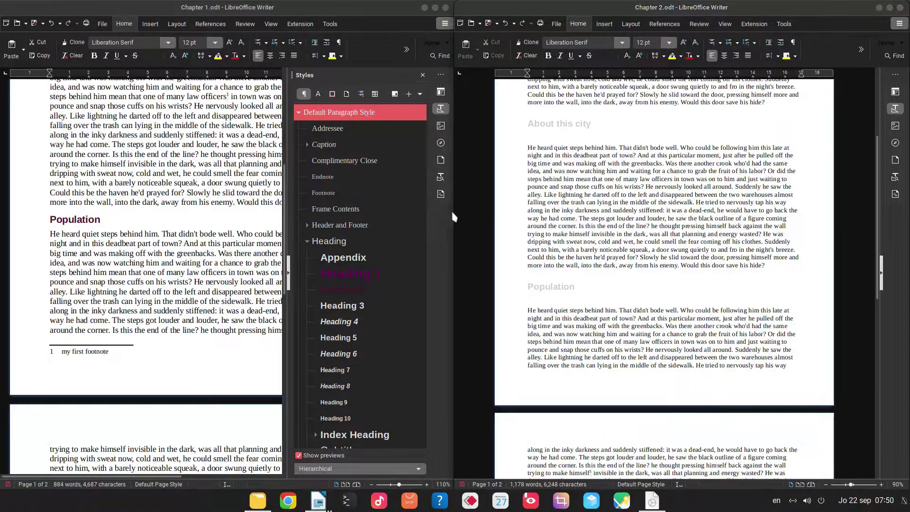
{"action": "key", "text": "alt+Tab"}
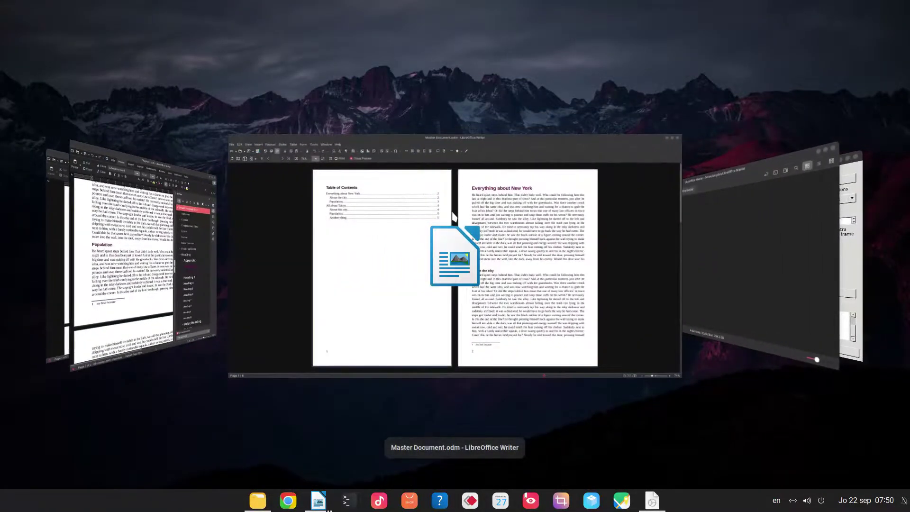
{"action": "scroll", "coordinate": [544, 234], "scroll_direction": "down", "scroll_amount": 2}
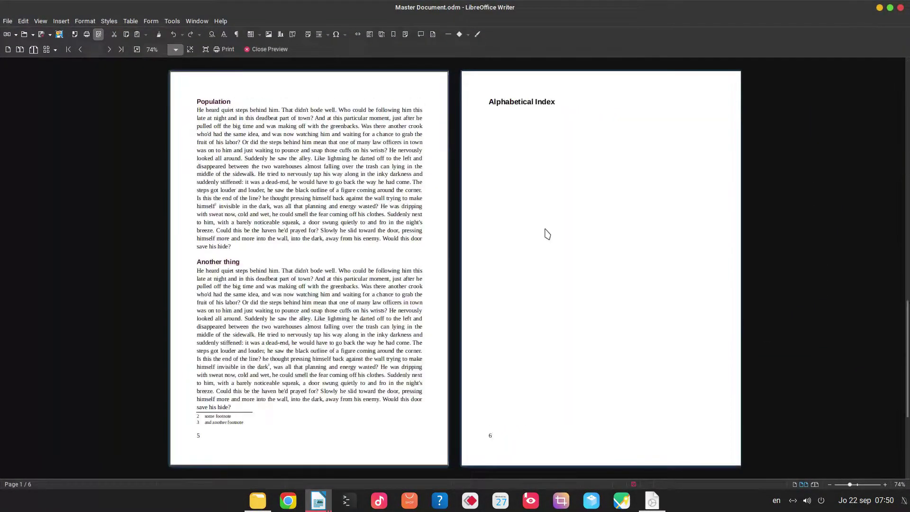
{"action": "scroll", "coordinate": [548, 234], "scroll_direction": "up", "scroll_amount": 2}
{"action": "scroll", "coordinate": [547, 234], "scroll_direction": "down", "scroll_amount": 2}
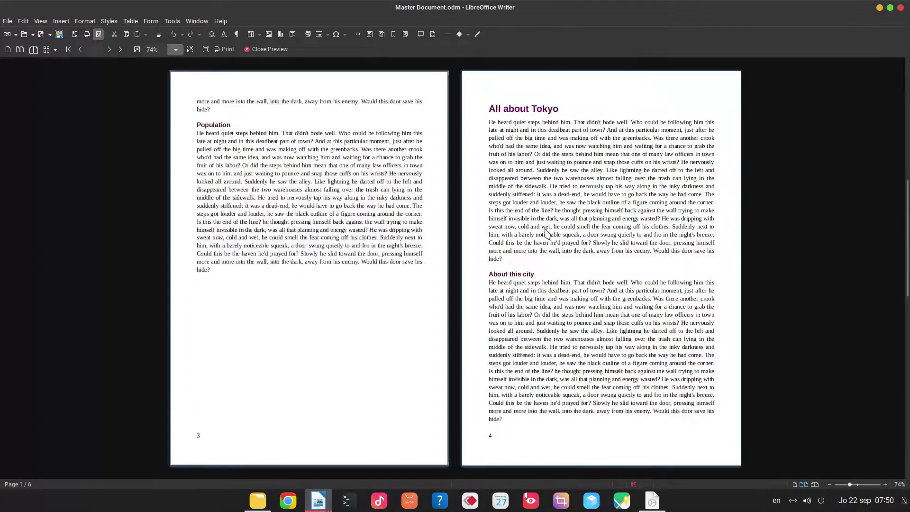
{"action": "scroll", "coordinate": [548, 234], "scroll_direction": "up", "scroll_amount": 2}
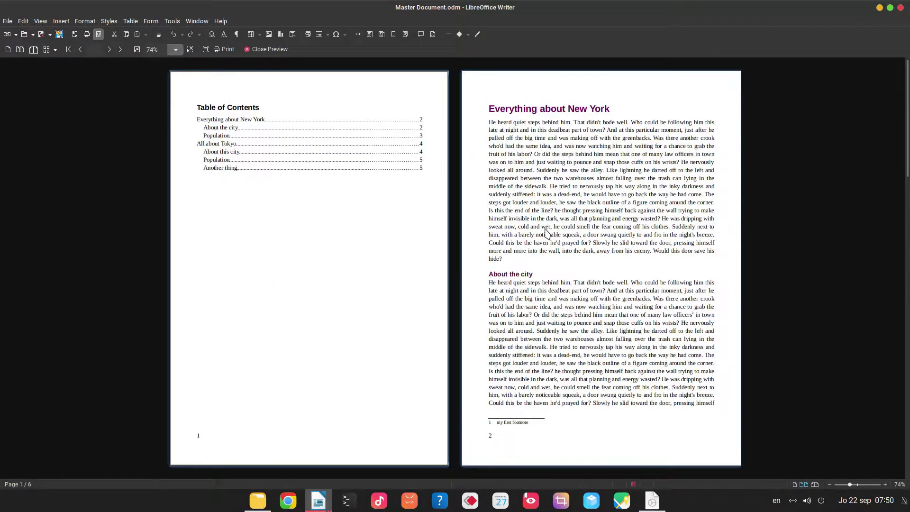
- Show the About LibreOffice information to check the installed version
{"action": "left_click", "coordinate": [221, 21]}
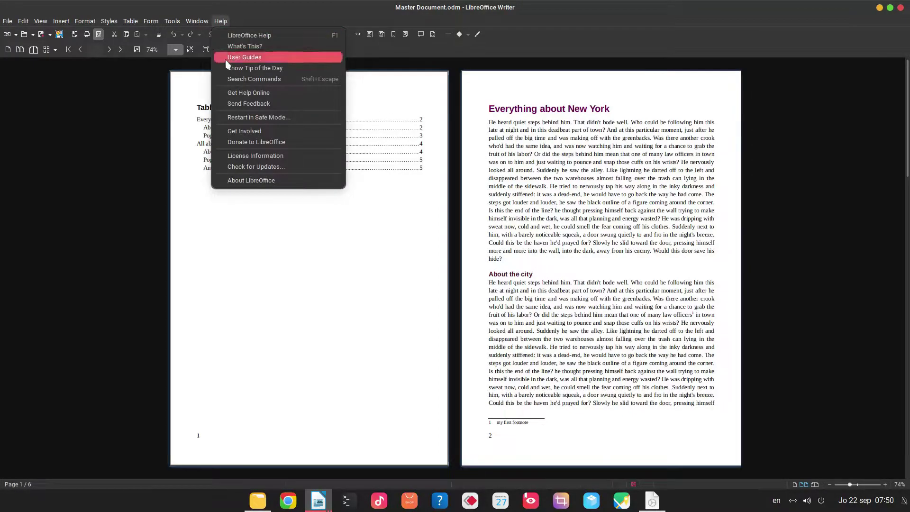
{"action": "left_click", "coordinate": [252, 181]}
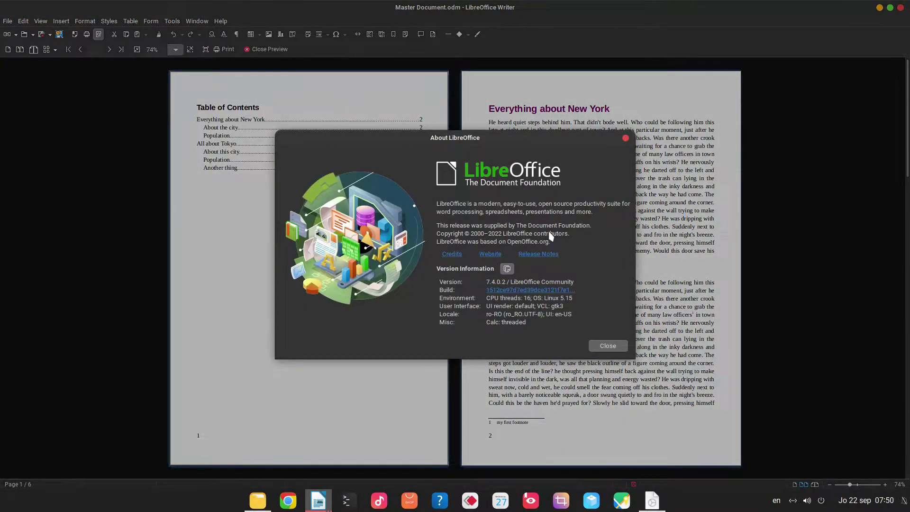